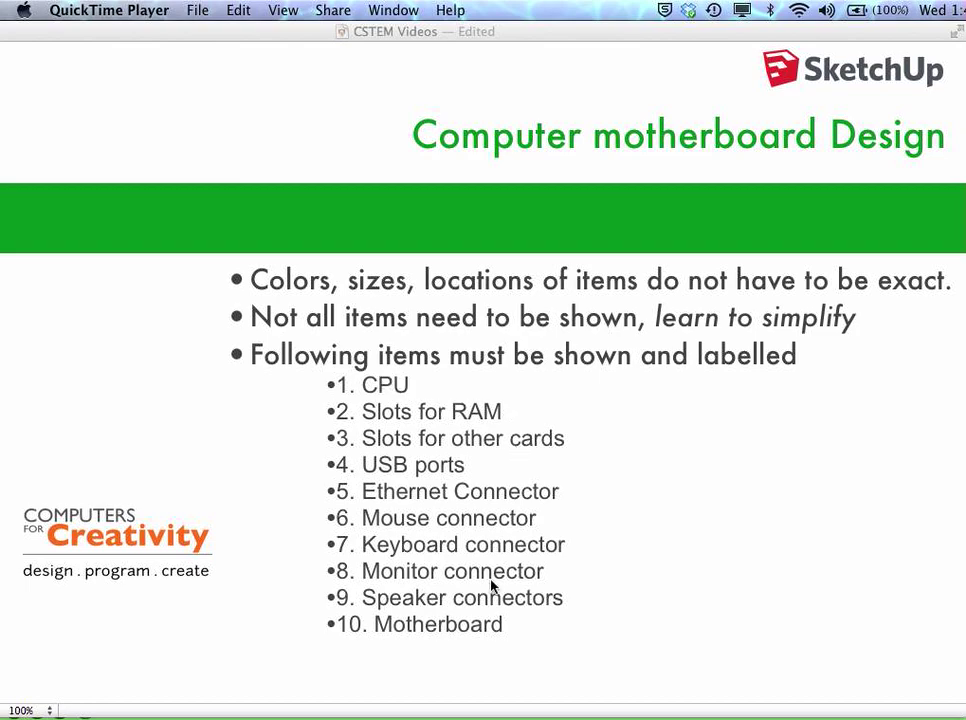
- Advance the Keynote presentation to the 755-A2 (V1.0) motherboard photos slide
{"action": "left_click", "coordinate": [226, 35]}
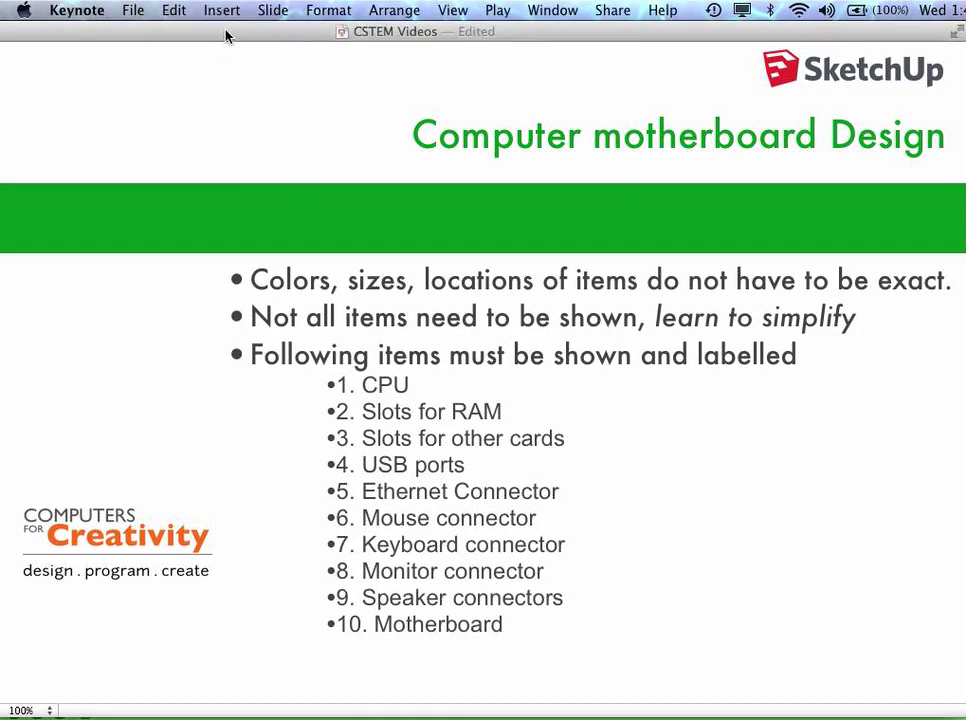
{"action": "key", "text": "Down"}
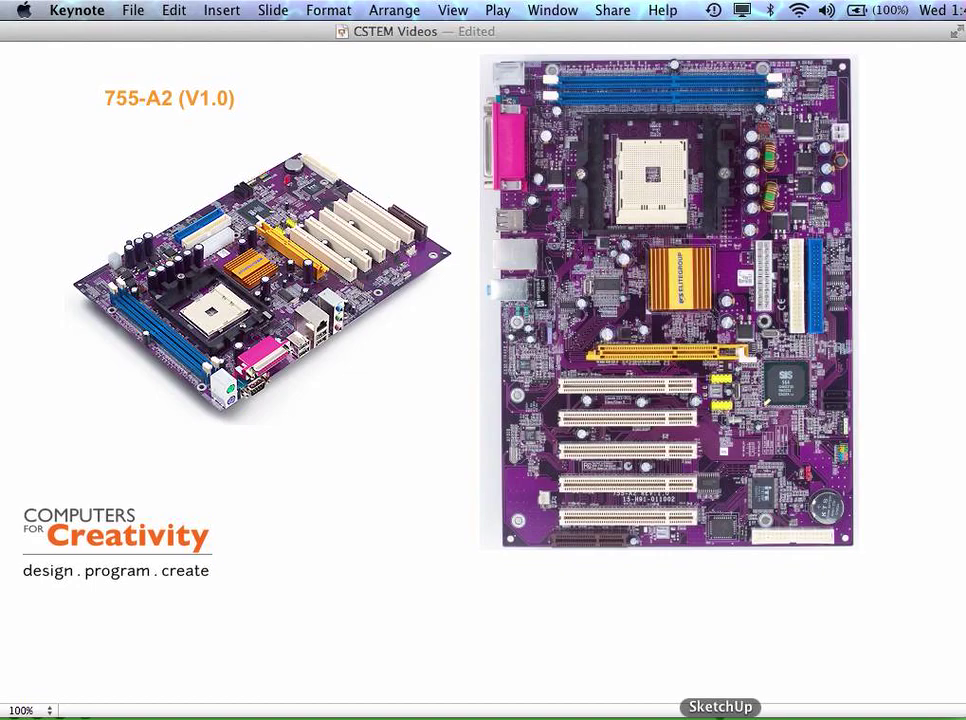
- Draw a large base rectangle on the ground in the empty SketchUp model
{"action": "left_click", "coordinate": [720, 716]}
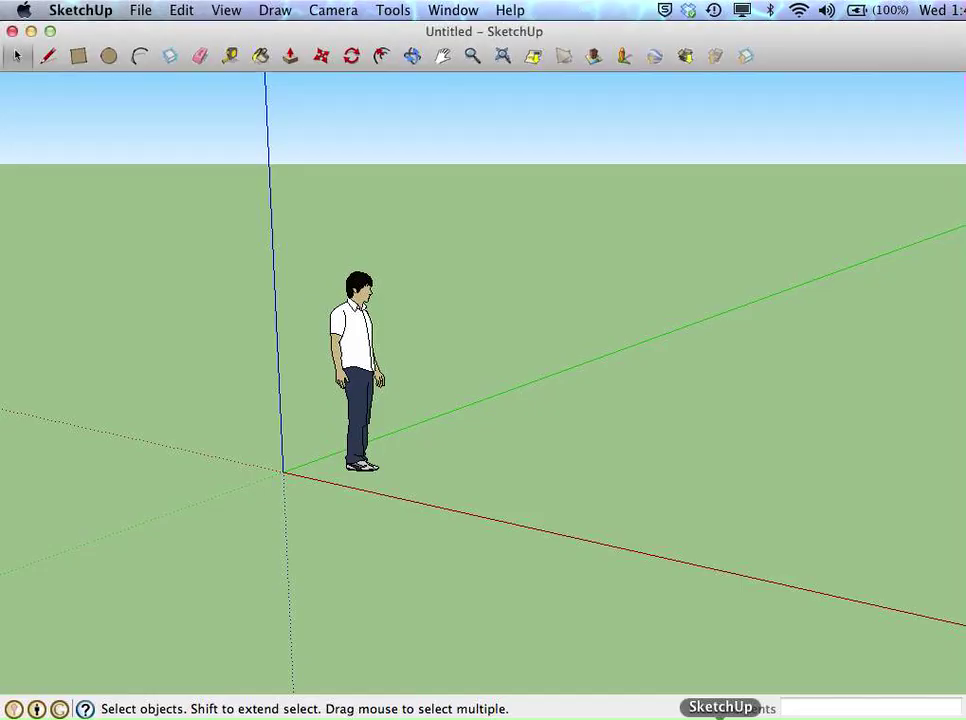
{"action": "left_click", "coordinate": [78, 56]}
{"action": "left_click", "coordinate": [91, 475]}
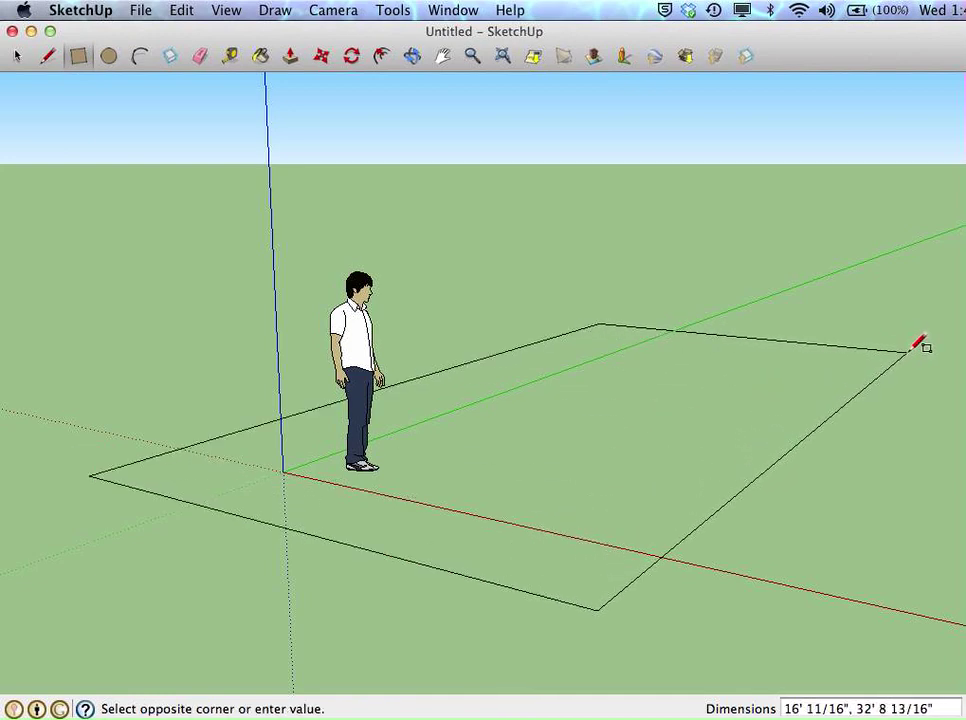
{"action": "left_click", "coordinate": [910, 350]}
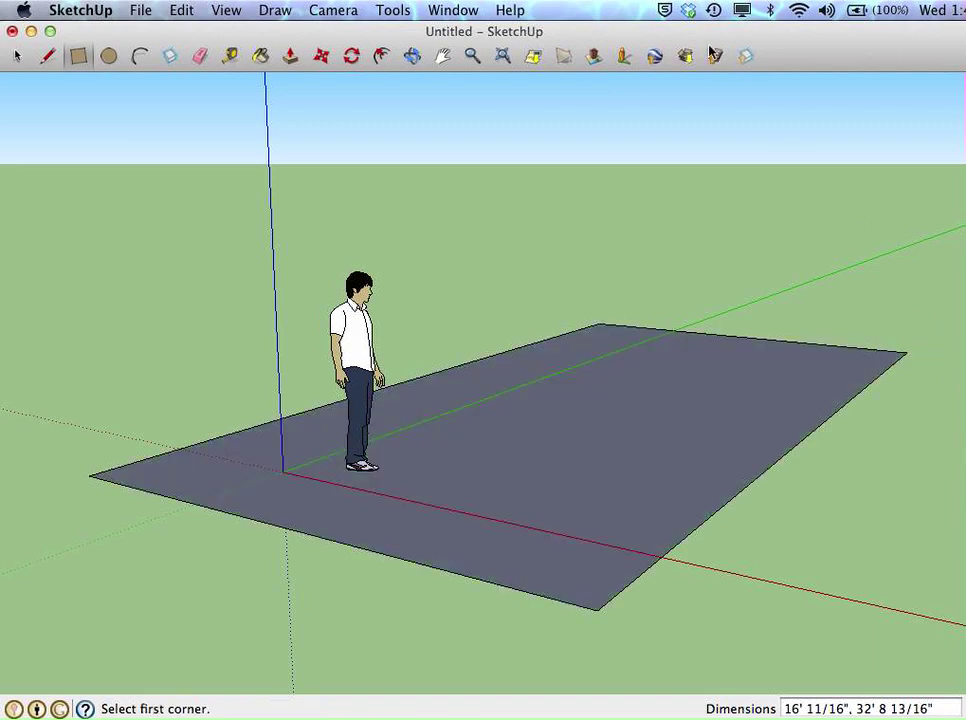
- Push/Pull the rectangle up into a thin grey slab, then return to Keynote
{"action": "left_click", "coordinate": [289, 58]}
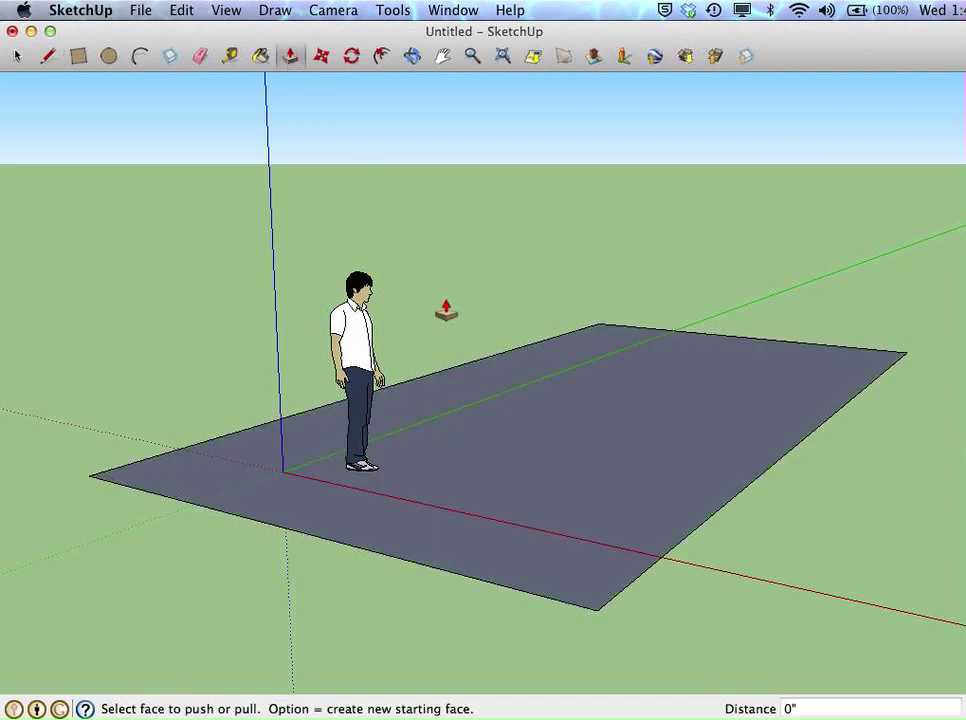
{"action": "left_click", "coordinate": [485, 532]}
{"action": "left_click_drag", "start_coordinate": [485, 530], "coordinate": [481, 528]}
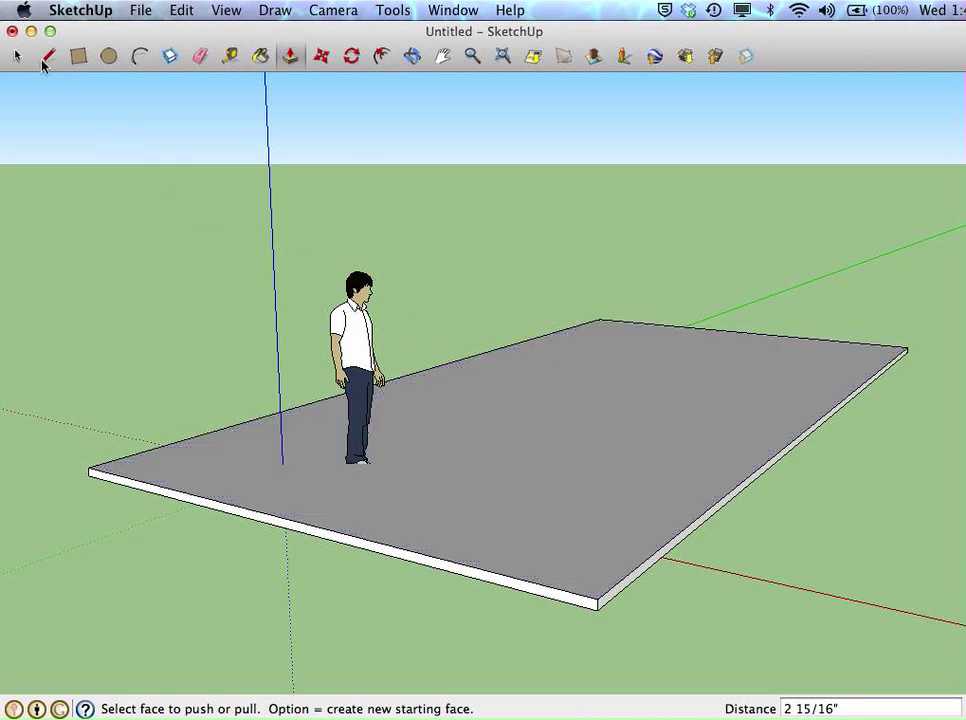
{"action": "left_click", "coordinate": [80, 57]}
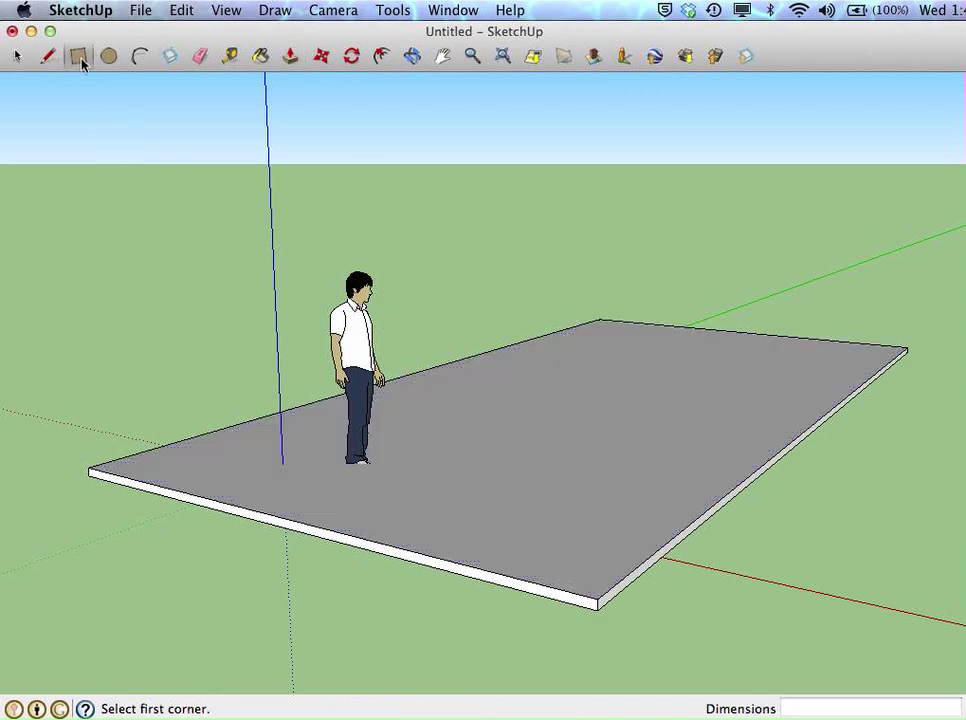
{"action": "left_click", "coordinate": [17, 58]}
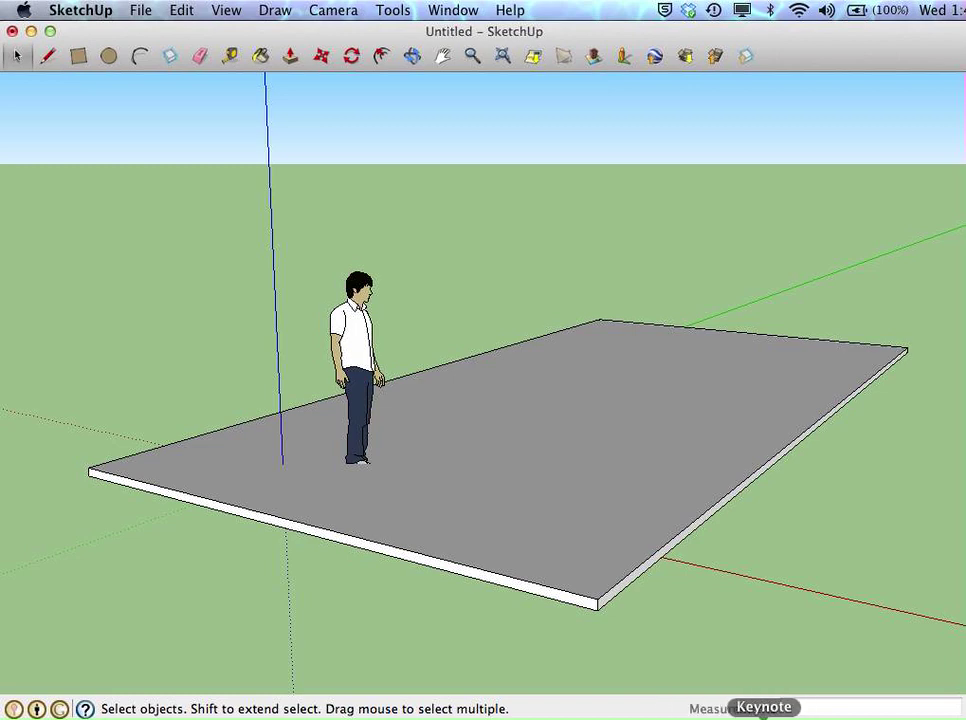
{"action": "left_click", "coordinate": [764, 716]}
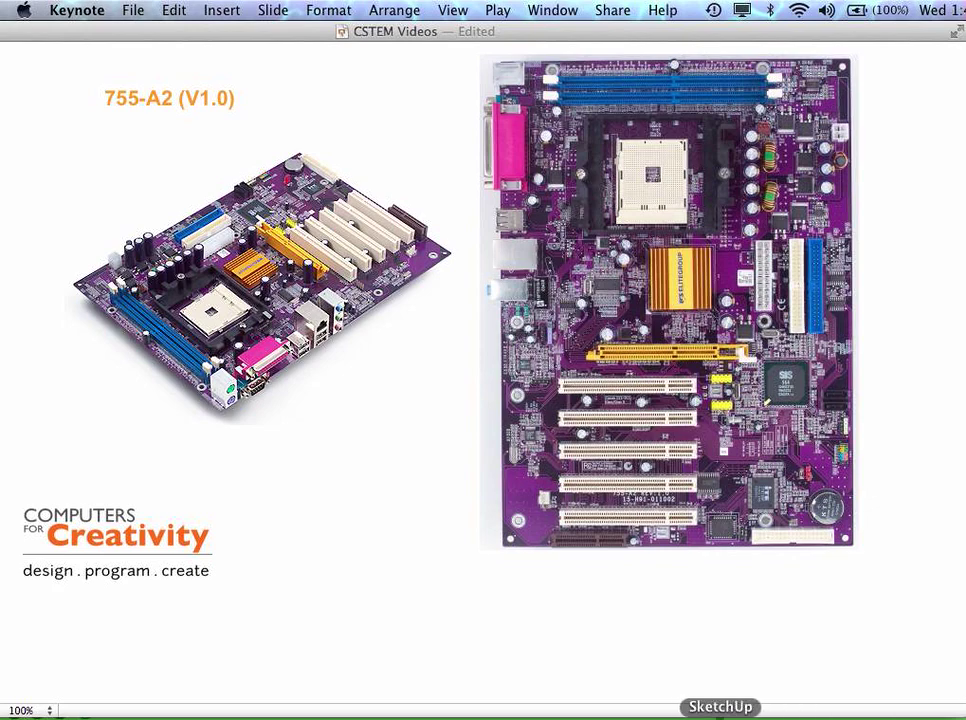
- Switch from the Keynote photo slide back to the SketchUp slab model
{"action": "left_click", "coordinate": [720, 716]}
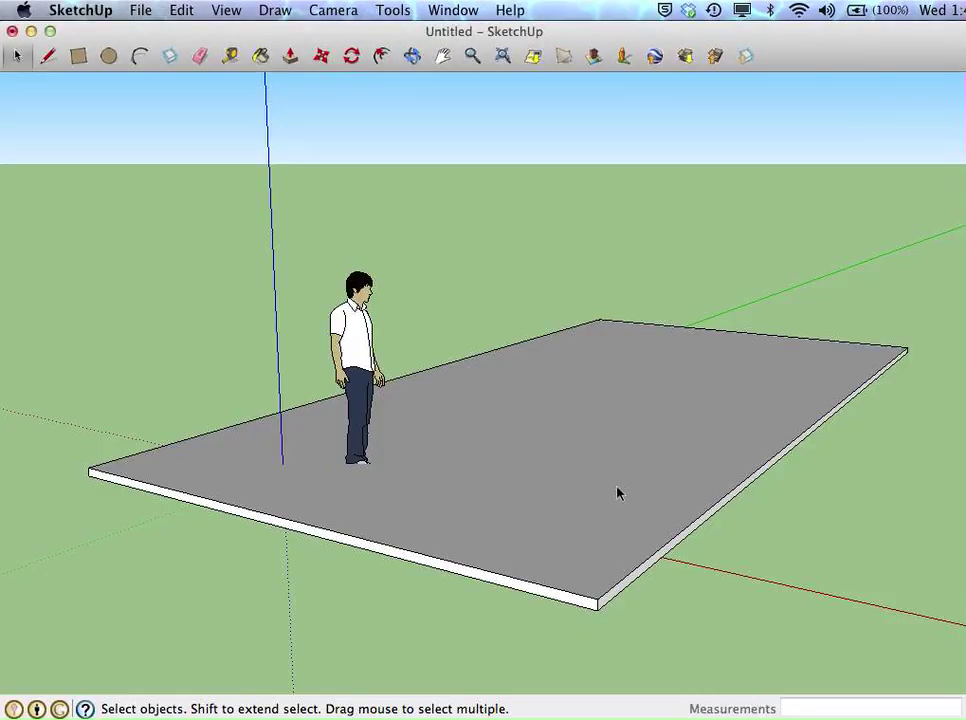
- Orbit to look down onto the slab and delete the person figure
{"action": "left_click", "coordinate": [410, 60]}
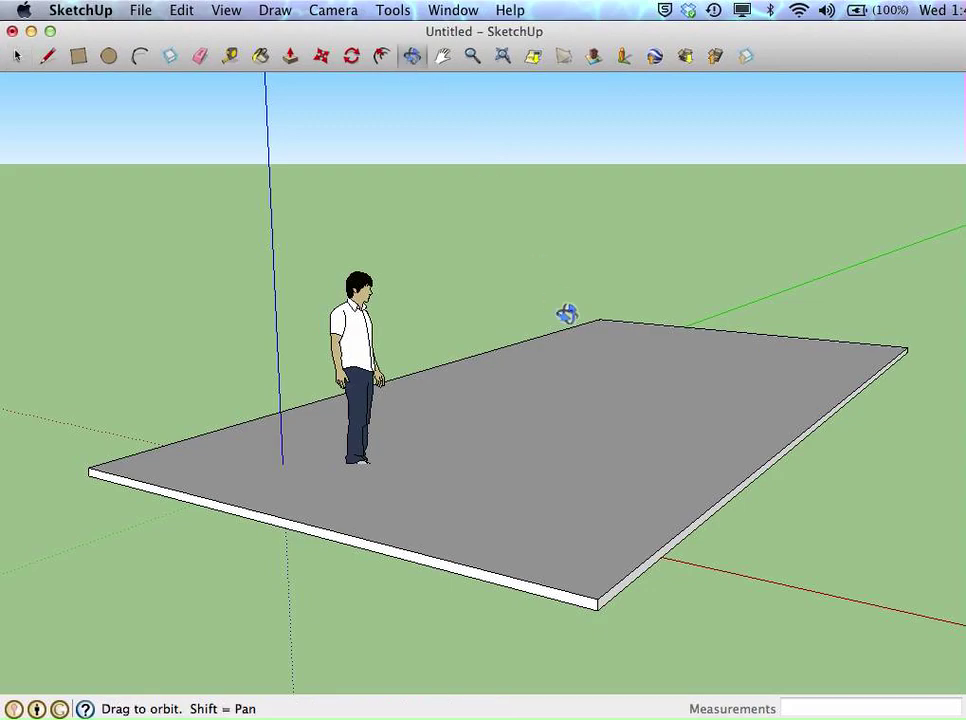
{"action": "left_click_drag", "start_coordinate": [567, 314], "coordinate": [643, 386]}
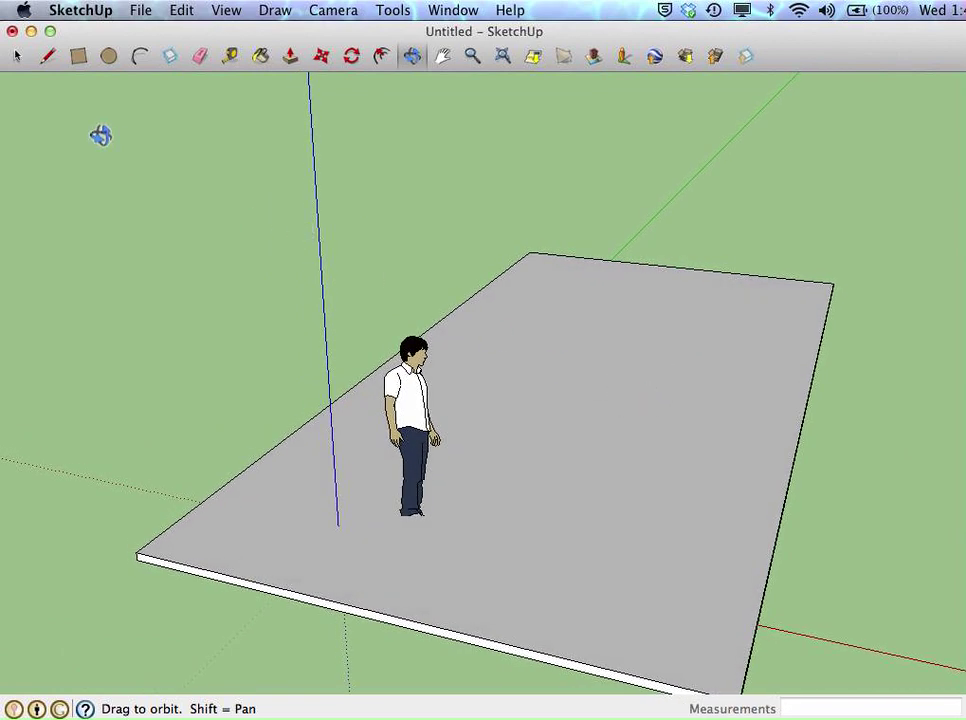
{"action": "left_click", "coordinate": [16, 57]}
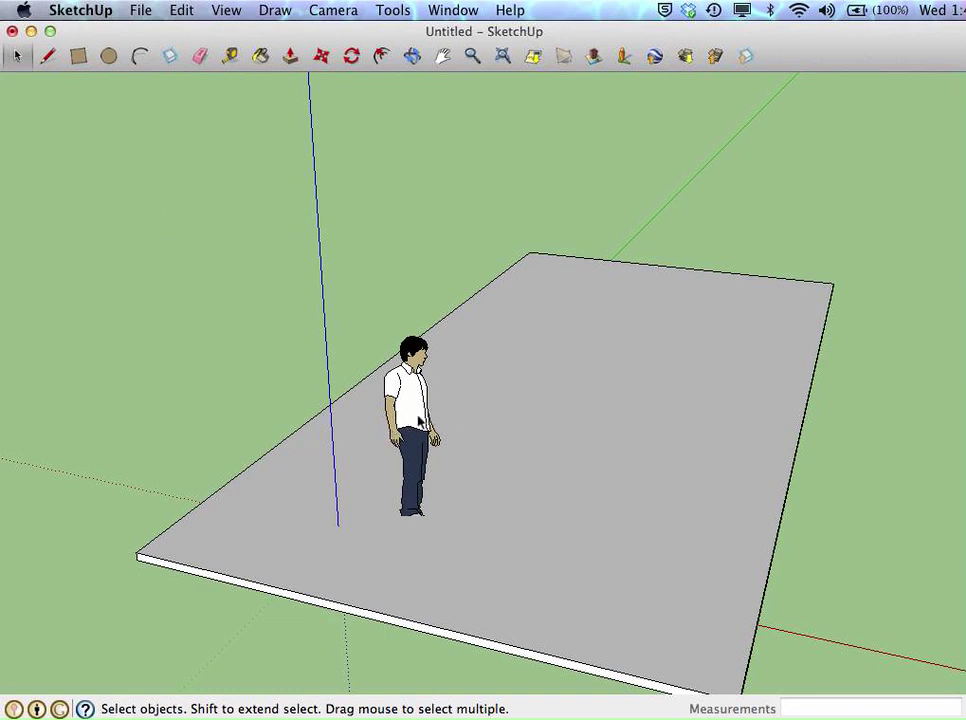
{"action": "left_click", "coordinate": [419, 420]}
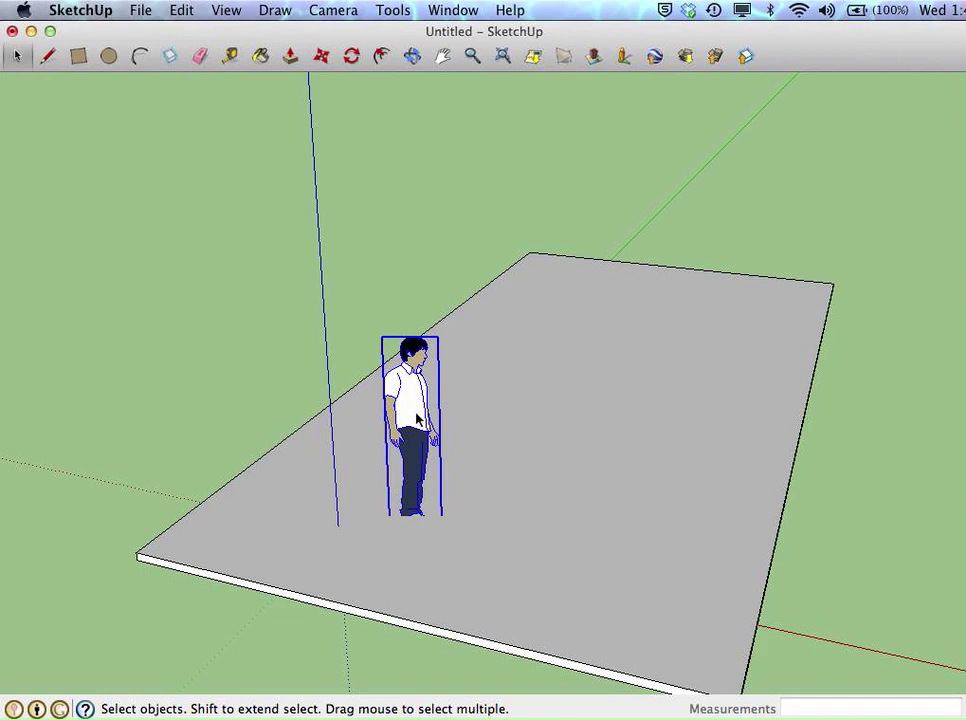
{"action": "key", "text": "Delete"}
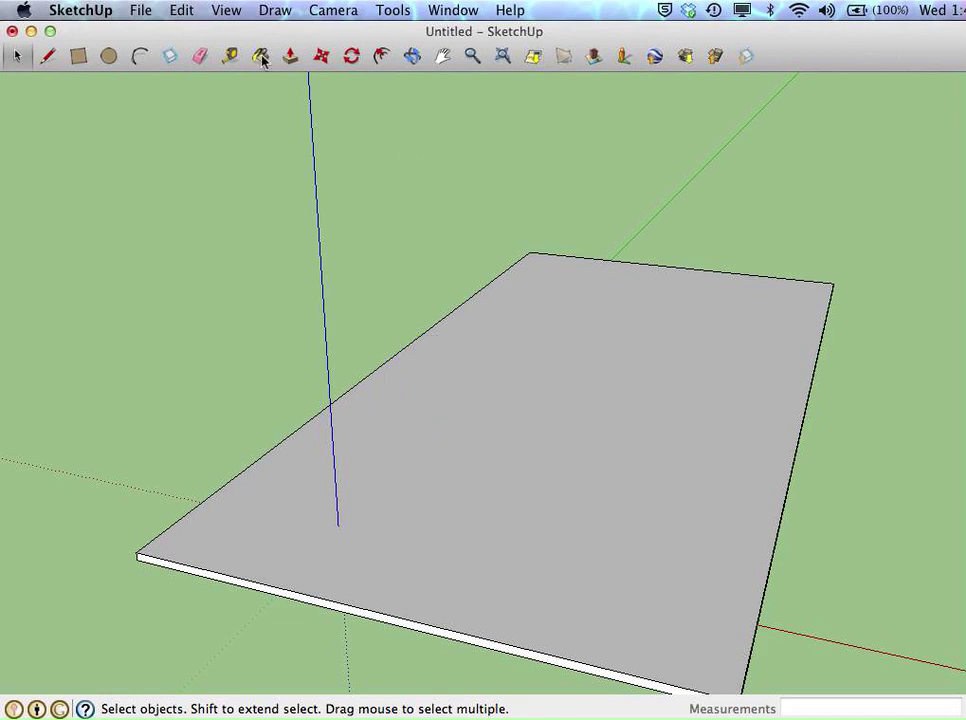
- Draw a square on the slab and zoom in on it
{"action": "left_click", "coordinate": [79, 57]}
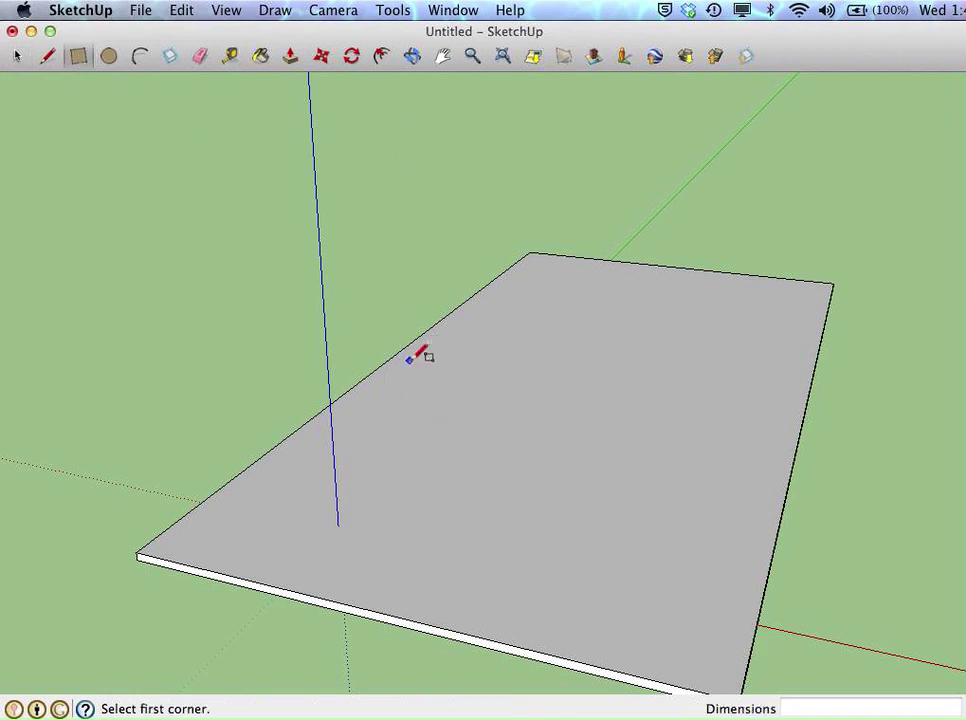
{"action": "left_click", "coordinate": [410, 509]}
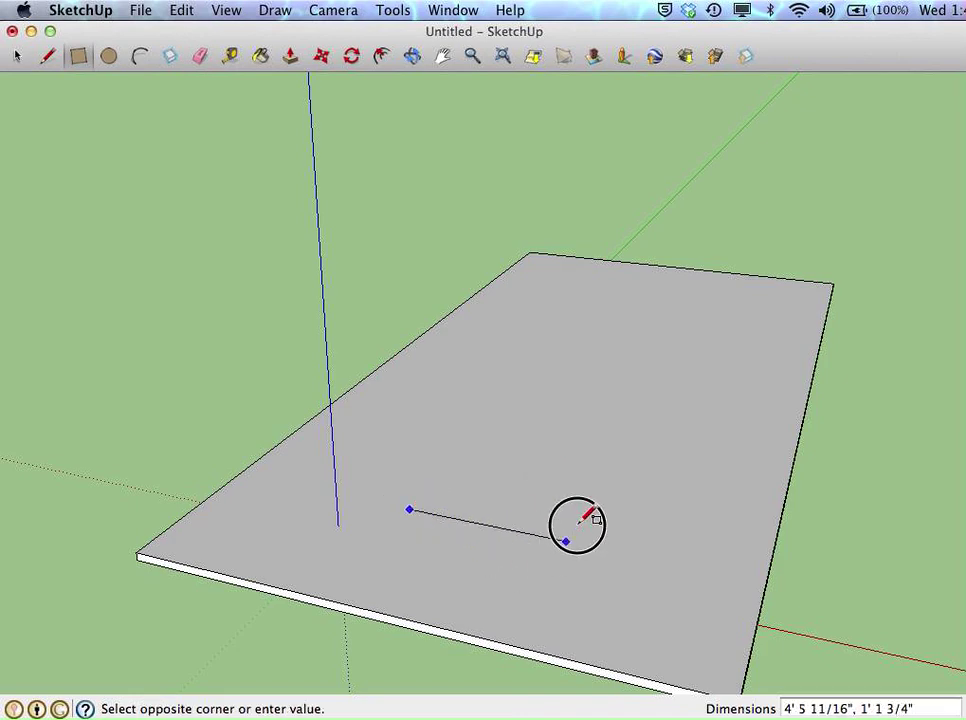
{"action": "left_click", "coordinate": [617, 457]}
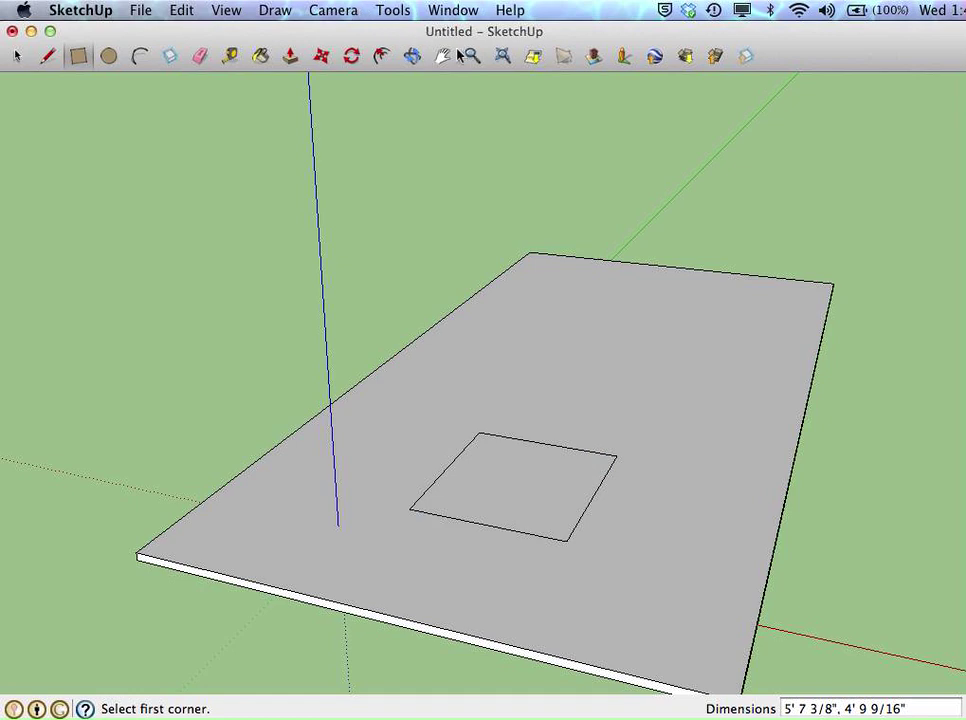
{"action": "key", "text": "z"}
{"action": "left_click_drag", "start_coordinate": [508, 406], "coordinate": [511, 339]}
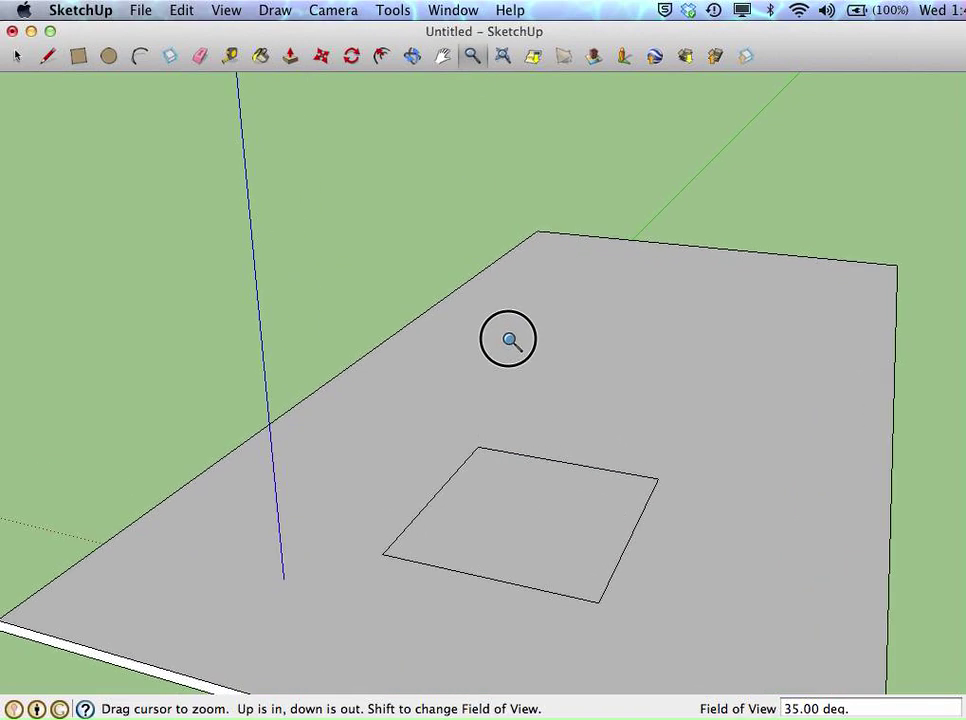
- Offset the square's edges inward to create an inner square
{"action": "left_click", "coordinate": [78, 56]}
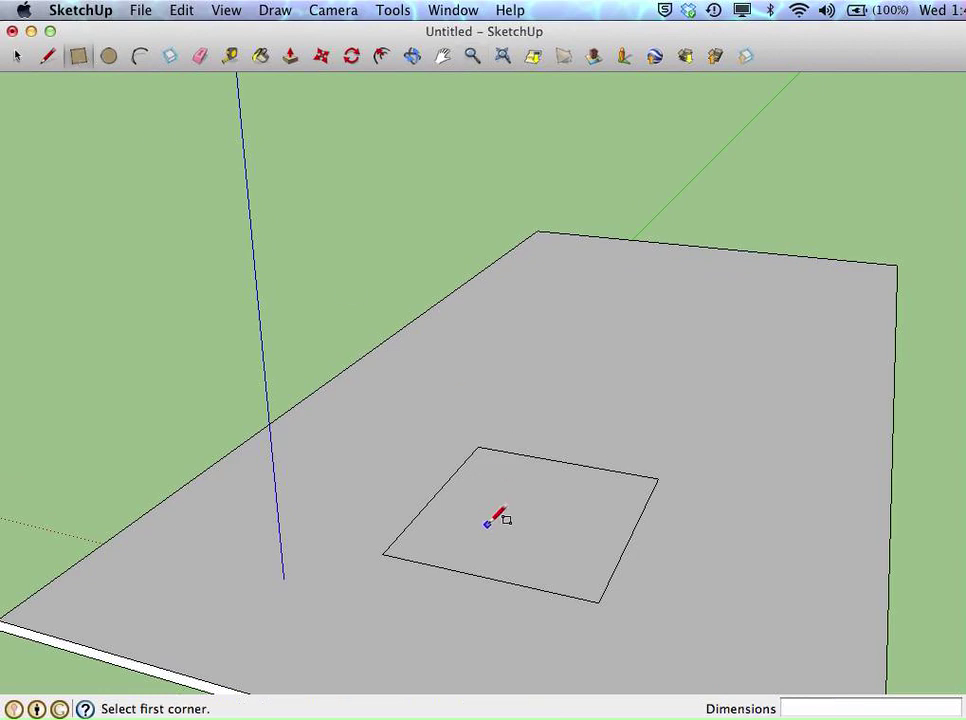
{"action": "left_click", "coordinate": [383, 58]}
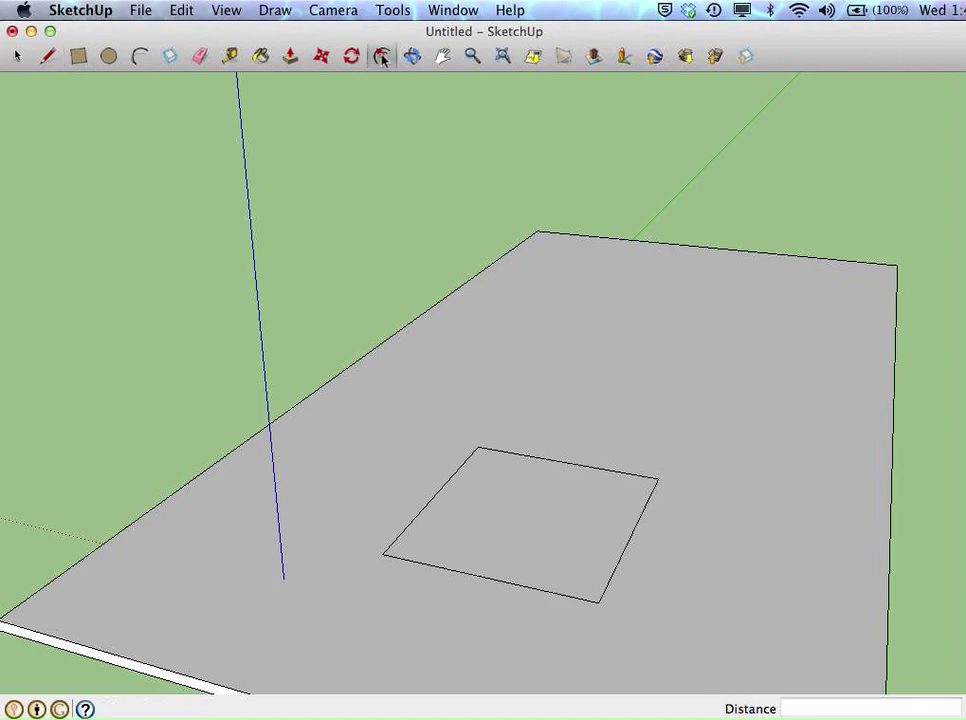
{"action": "left_click", "coordinate": [522, 522]}
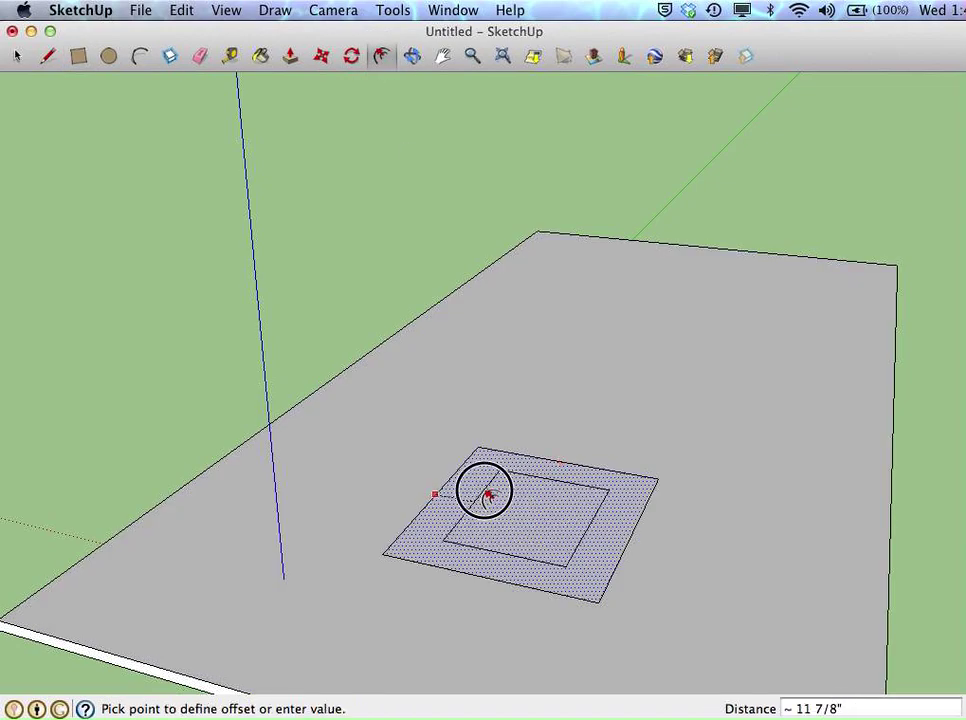
{"action": "left_click", "coordinate": [485, 492]}
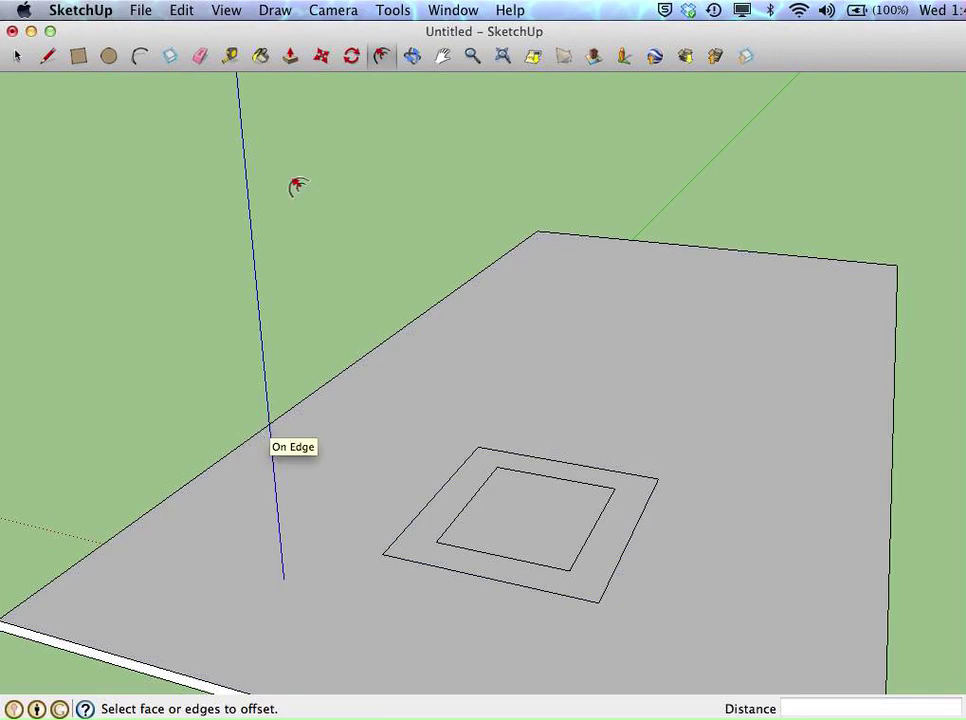
- Raise the outer ring 2 3/16" and the inner square 6 1/8" into a stepped block
{"action": "left_click", "coordinate": [290, 56]}
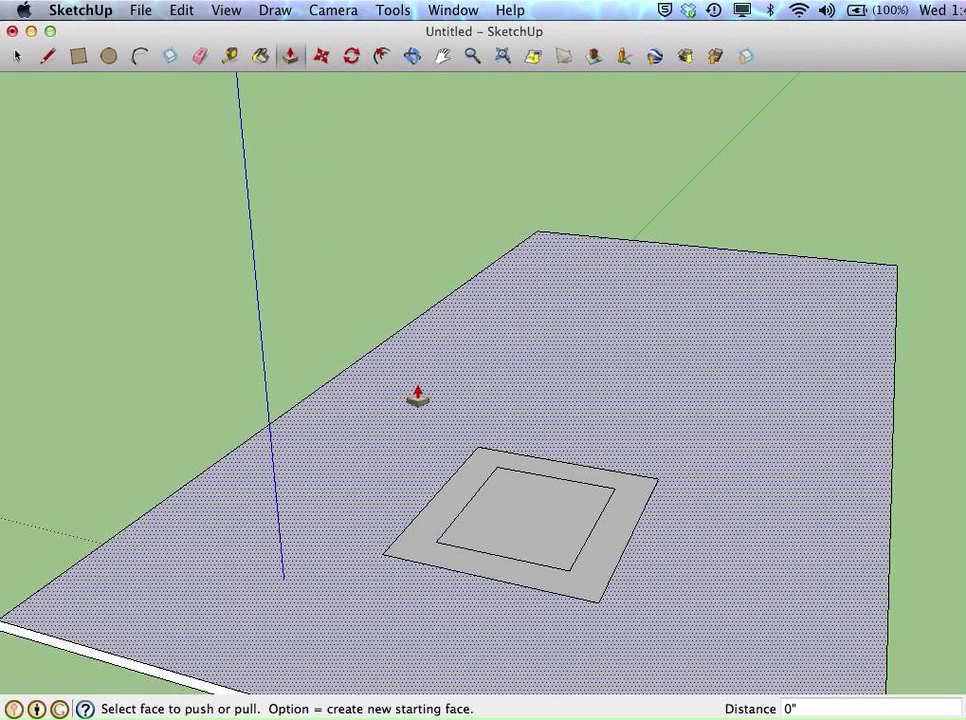
{"action": "left_click_drag", "start_coordinate": [449, 500], "coordinate": [448, 488]}
{"action": "left_click", "coordinate": [532, 510]}
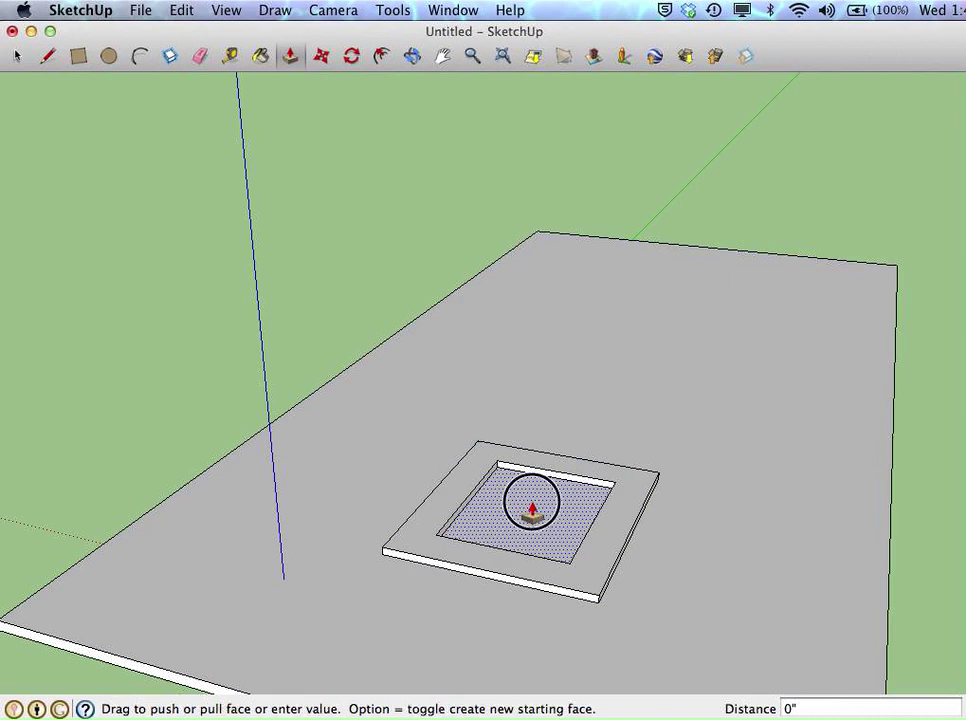
{"action": "left_click_drag", "start_coordinate": [532, 510], "coordinate": [532, 496]}
{"action": "left_click_drag", "start_coordinate": [531, 494], "coordinate": [526, 477]}
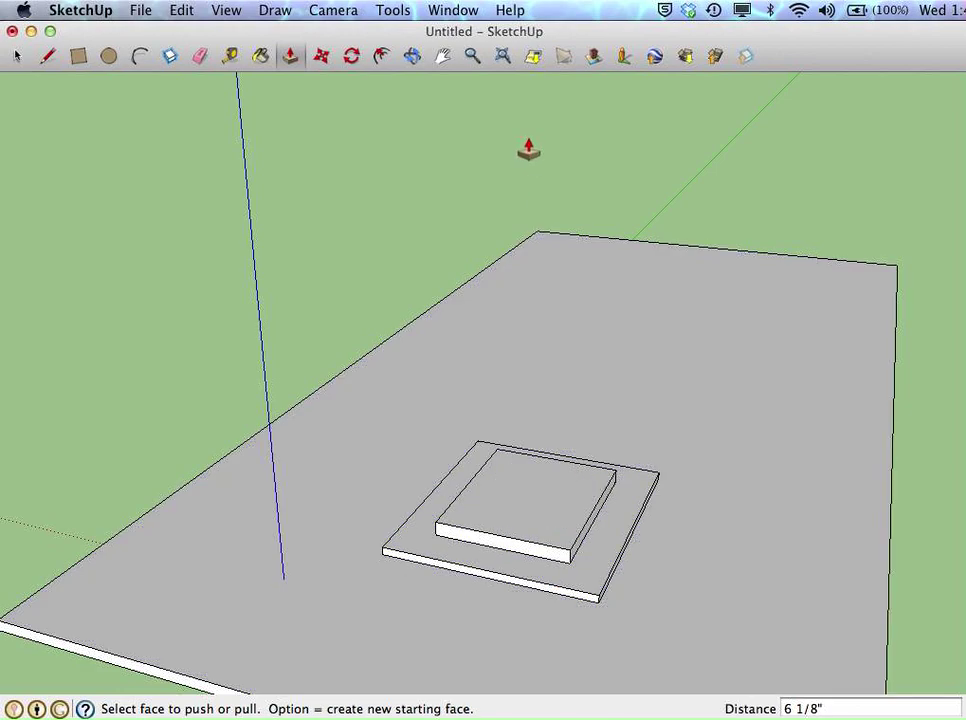
{"action": "left_click", "coordinate": [472, 58]}
{"action": "left_click_drag", "start_coordinate": [522, 162], "coordinate": [517, 208]}
- Draw a long thin strip near the slab's front edge and select its face
{"action": "left_click", "coordinate": [79, 57]}
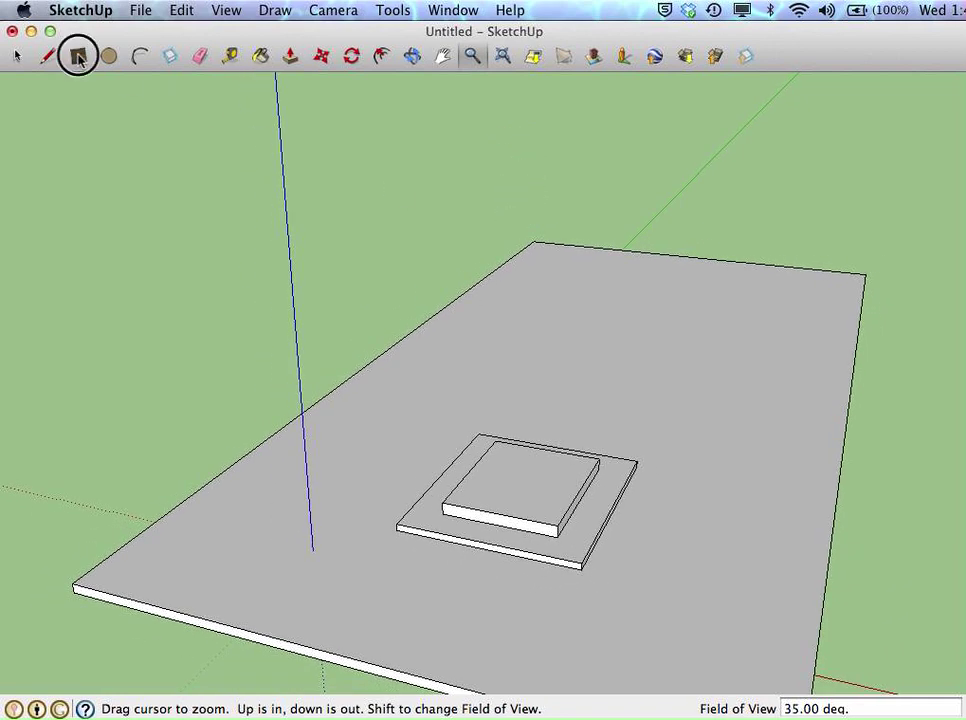
{"action": "left_click", "coordinate": [226, 531]}
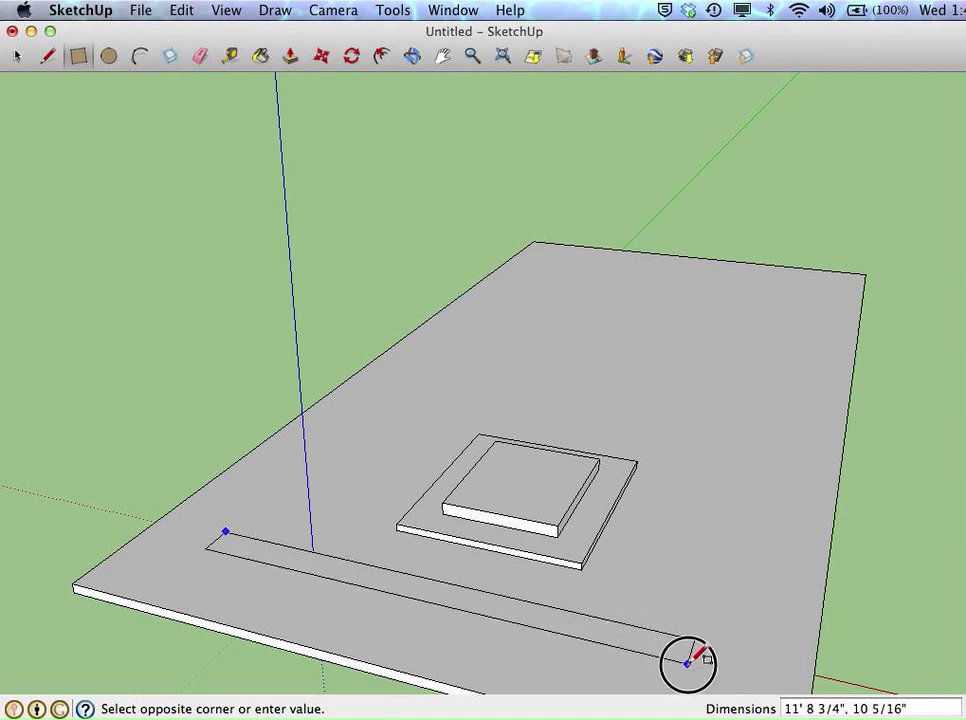
{"action": "left_click", "coordinate": [691, 662]}
{"action": "left_click", "coordinate": [16, 57]}
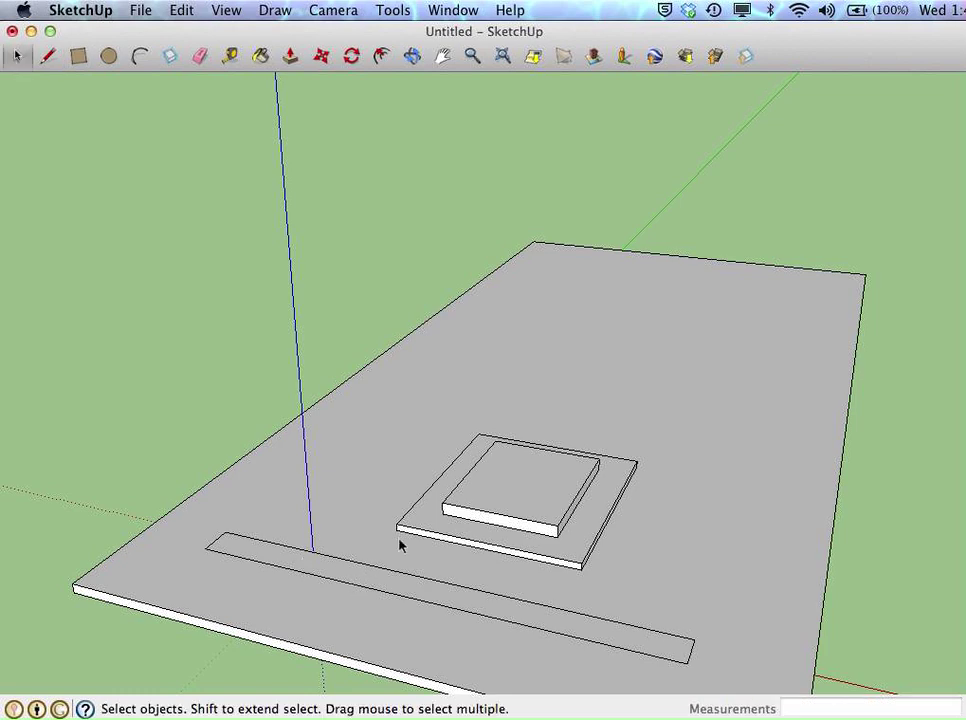
{"action": "left_click", "coordinate": [472, 56]}
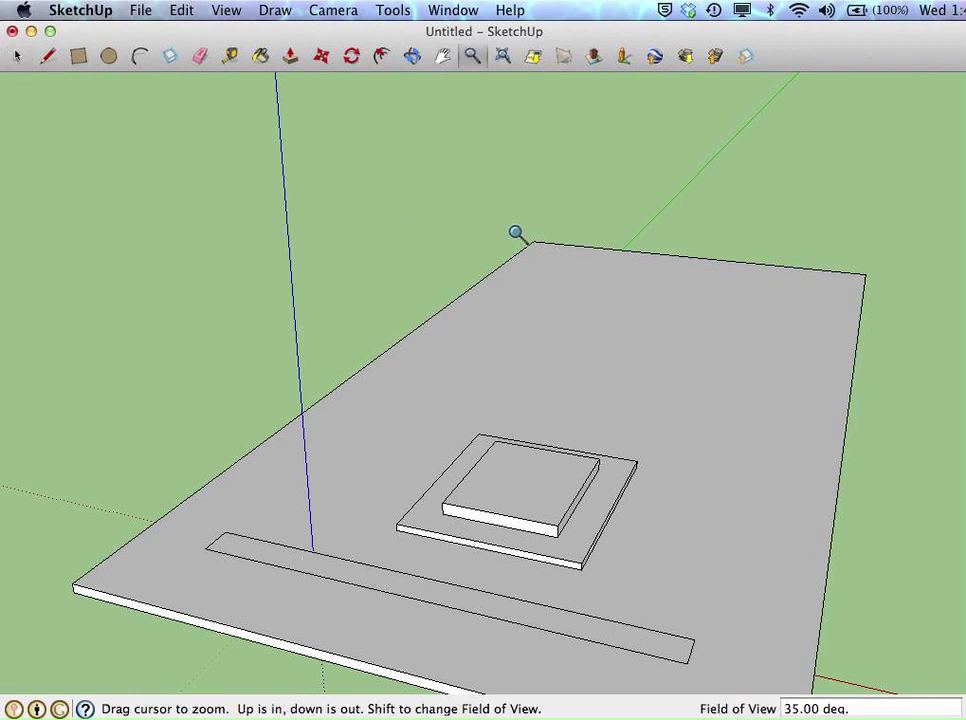
{"action": "left_click_drag", "start_coordinate": [517, 230], "coordinate": [517, 254]}
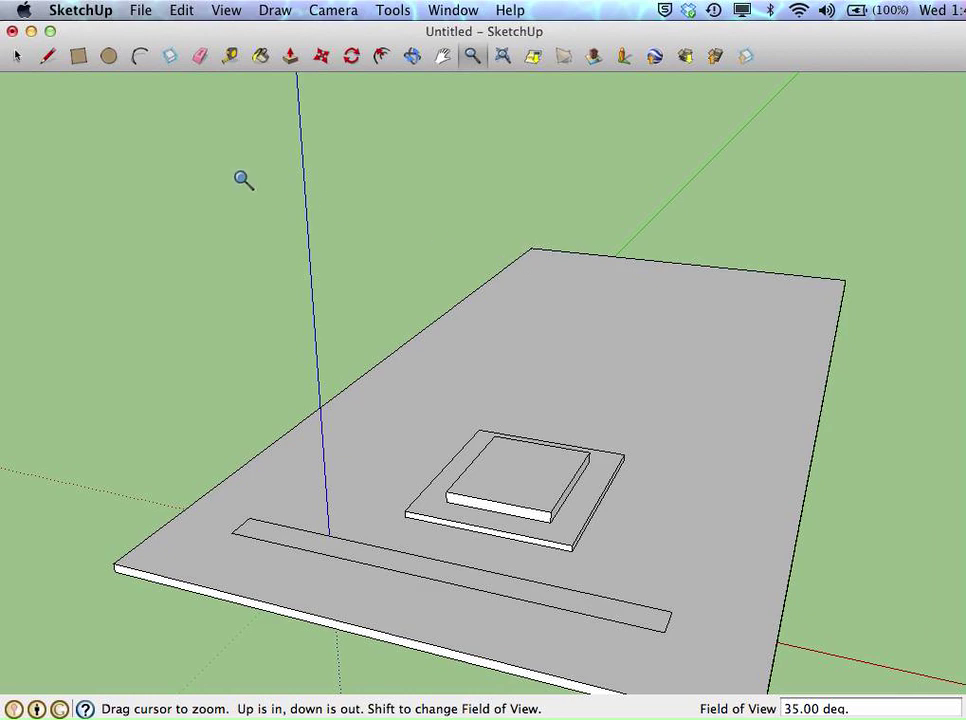
{"action": "left_click", "coordinate": [18, 58]}
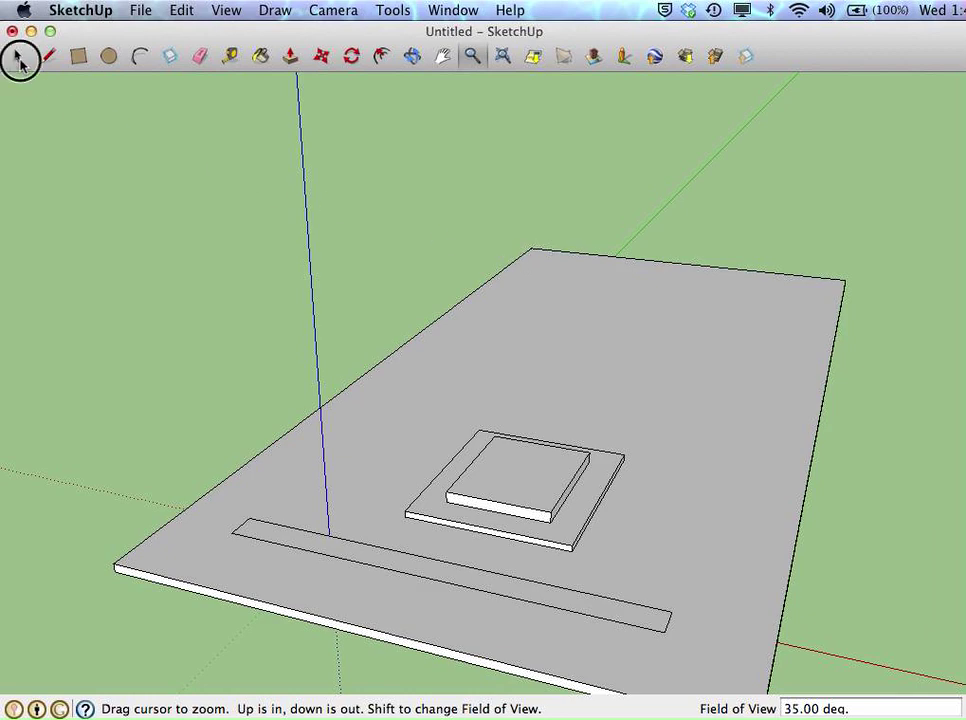
{"action": "left_click", "coordinate": [422, 575]}
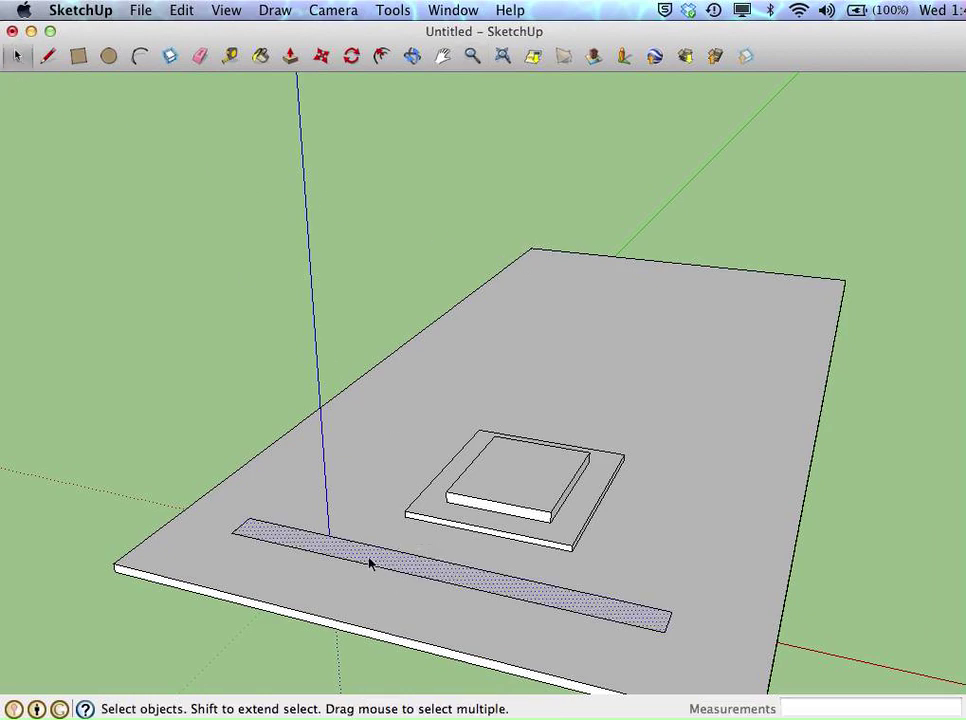
- Move-copy the strip with Option to place a parallel duplicate in front of it
{"action": "left_click", "coordinate": [320, 58]}
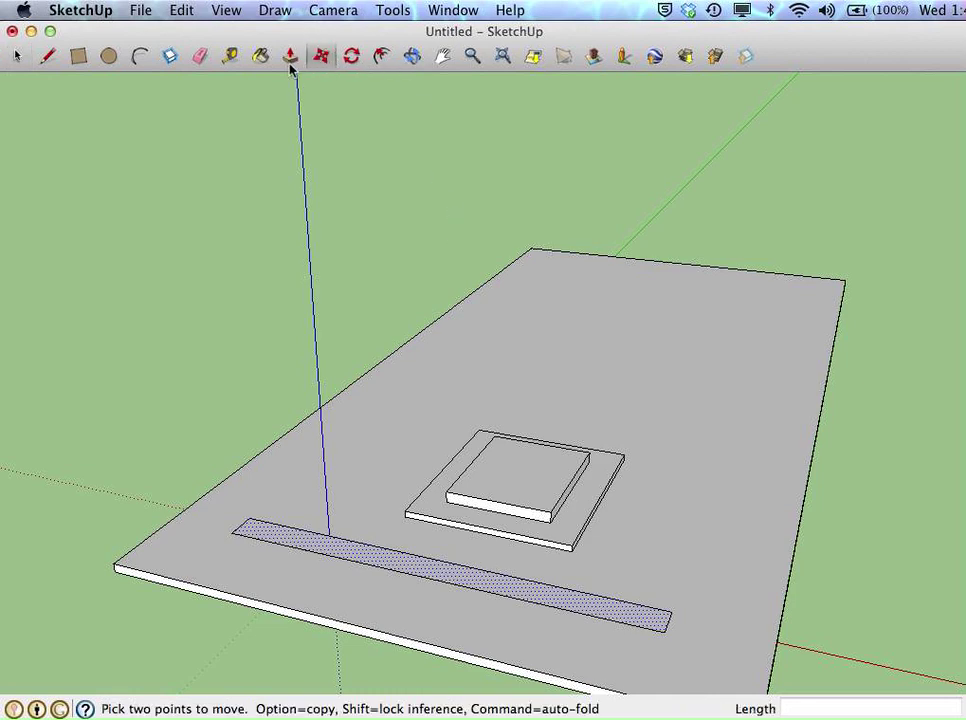
{"action": "left_click_drag", "start_coordinate": [427, 570], "coordinate": [431, 558]}
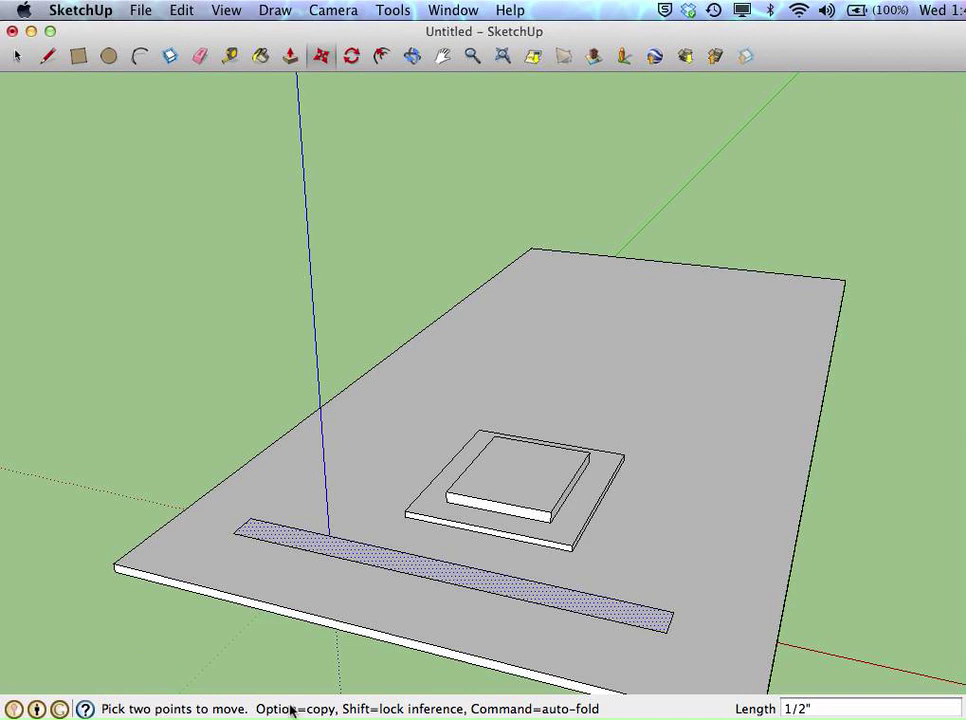
{"action": "left_click", "coordinate": [379, 556]}
{"action": "key", "text": "alt"}
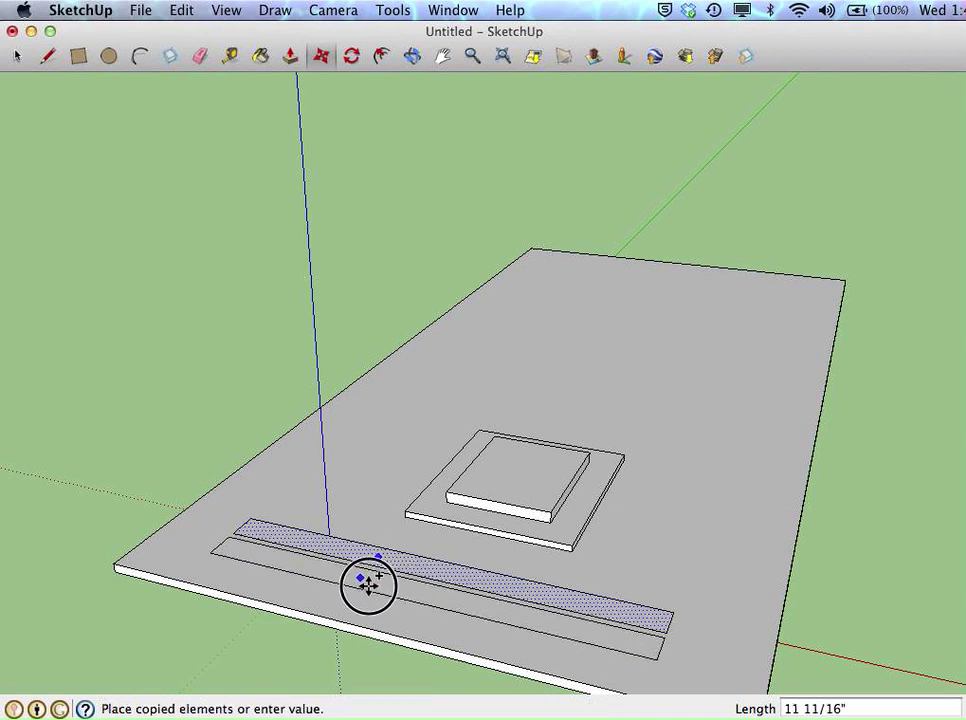
{"action": "left_click", "coordinate": [365, 591]}
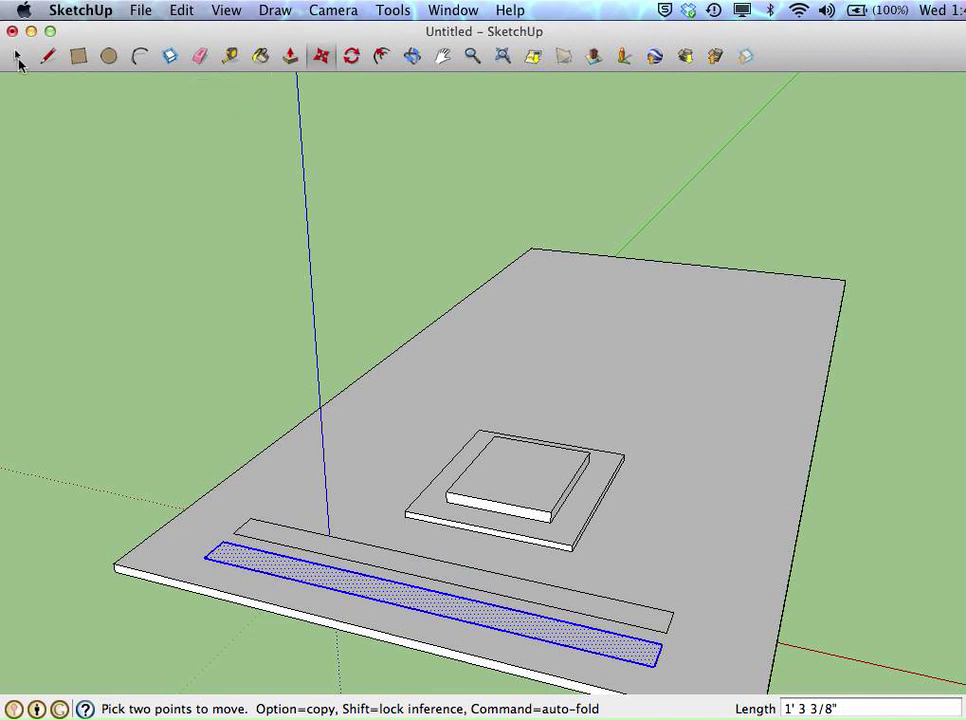
{"action": "left_click", "coordinate": [18, 58]}
- Raise the front strip into a slab and undo the accidental base extrusion via Edit > Undo
{"action": "left_click", "coordinate": [291, 60]}
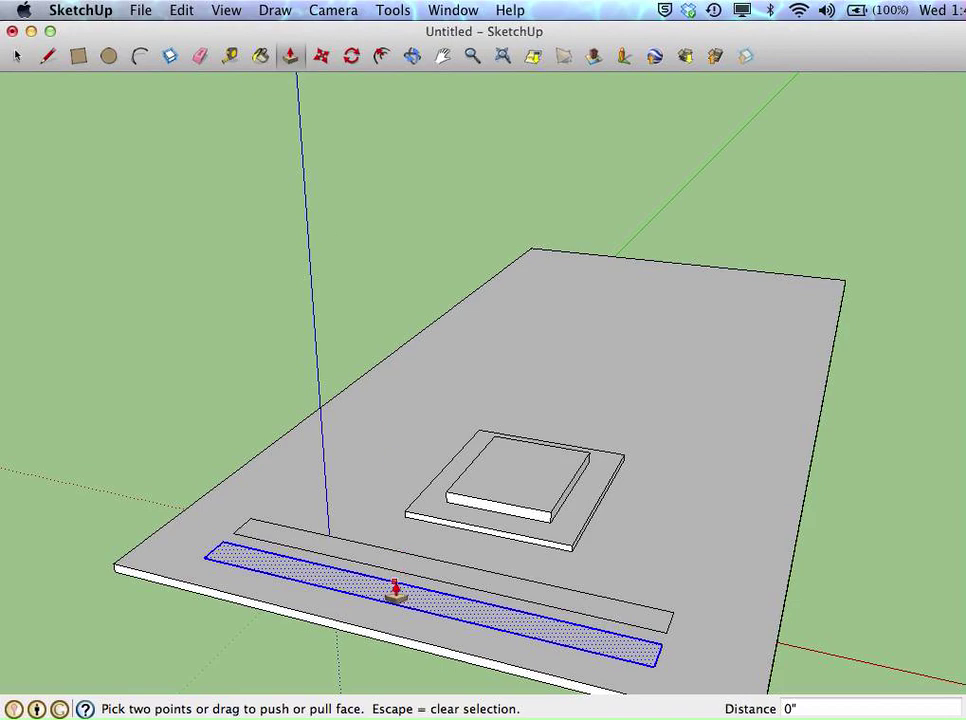
{"action": "key", "text": "Escape"}
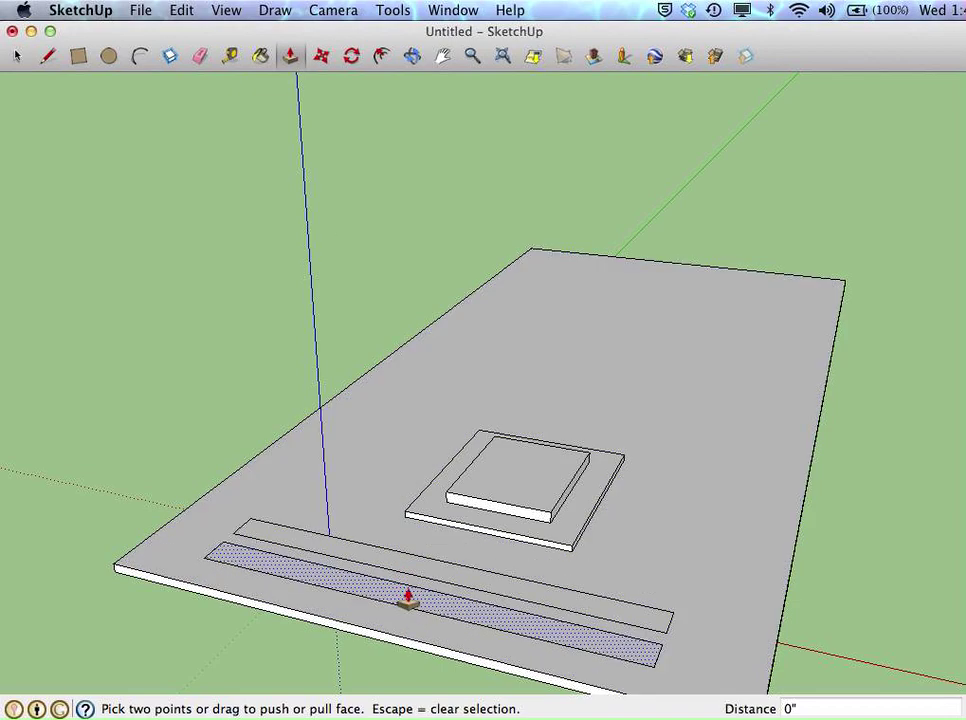
{"action": "mouse_move", "coordinate": [408, 598]}
{"action": "left_mouse_down"}
{"action": "mouse_move", "coordinate": [408, 580]}
{"action": "mouse_move", "coordinate": [404, 587]}
{"action": "left_mouse_up"}
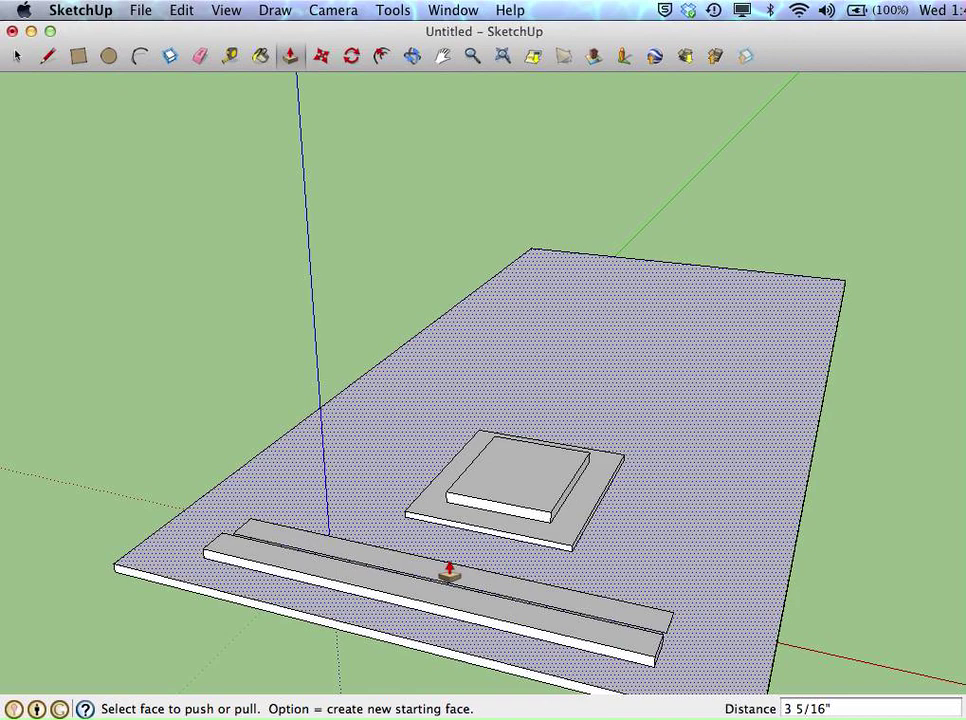
{"action": "double_click", "coordinate": [449, 572]}
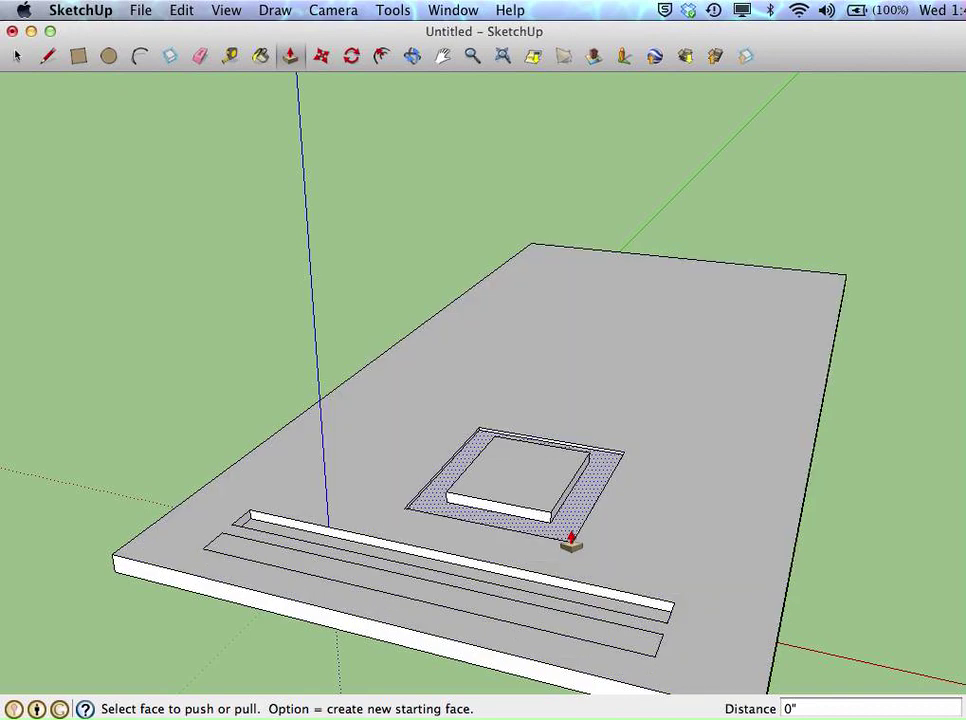
{"action": "left_click", "coordinate": [181, 14]}
{"action": "left_click", "coordinate": [190, 32]}
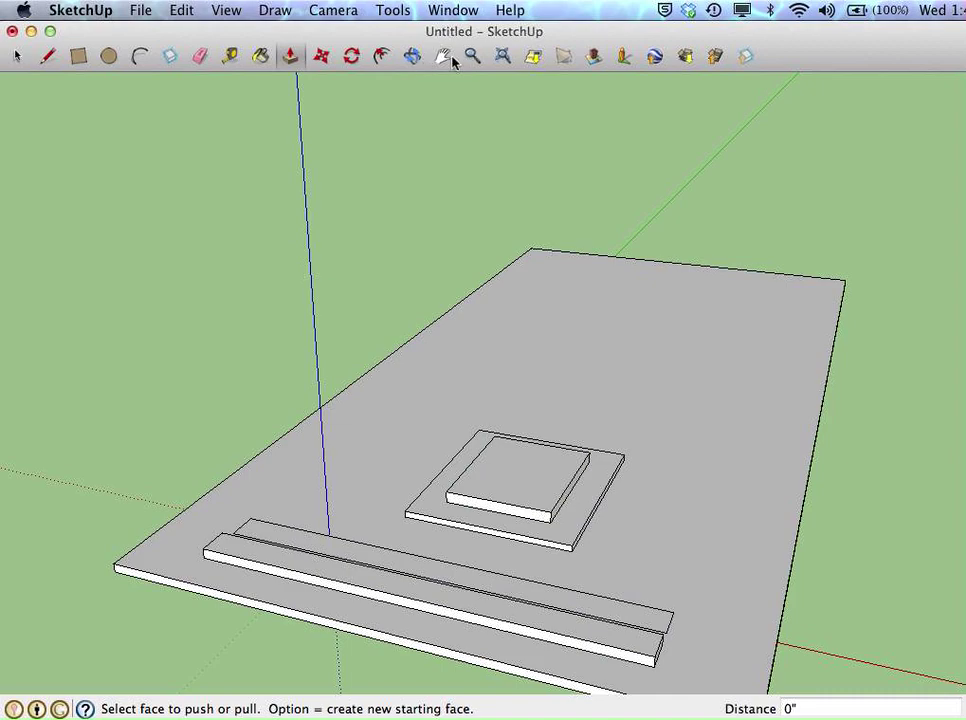
- Raise the back strip to the same height as the front one
{"action": "left_click", "coordinate": [413, 57]}
{"action": "left_click_drag", "start_coordinate": [552, 330], "coordinate": [530, 401]}
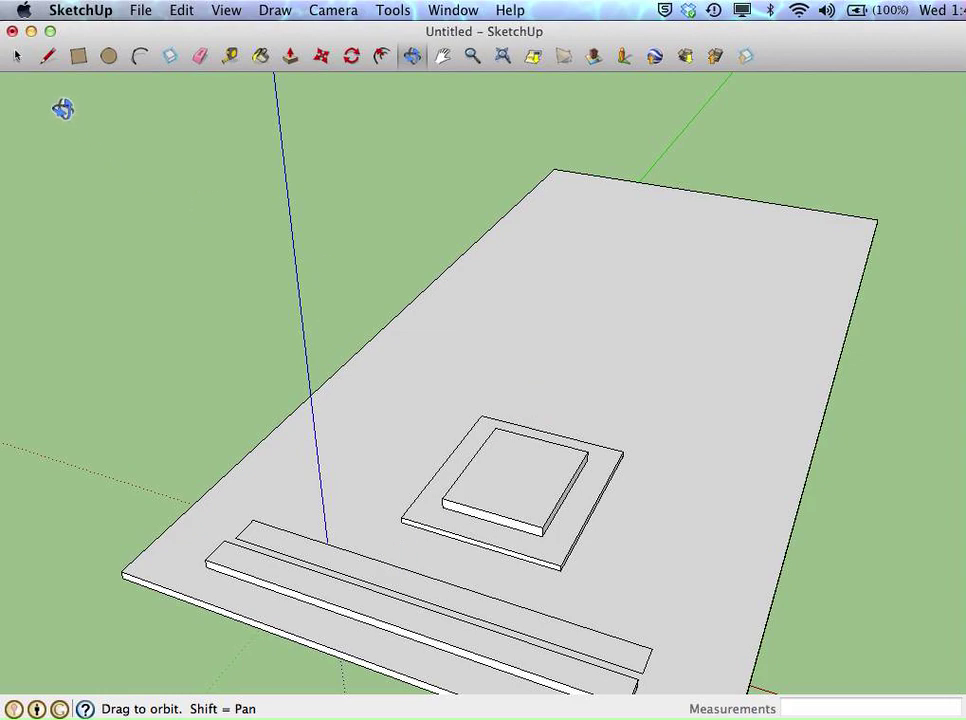
{"action": "left_click", "coordinate": [290, 57]}
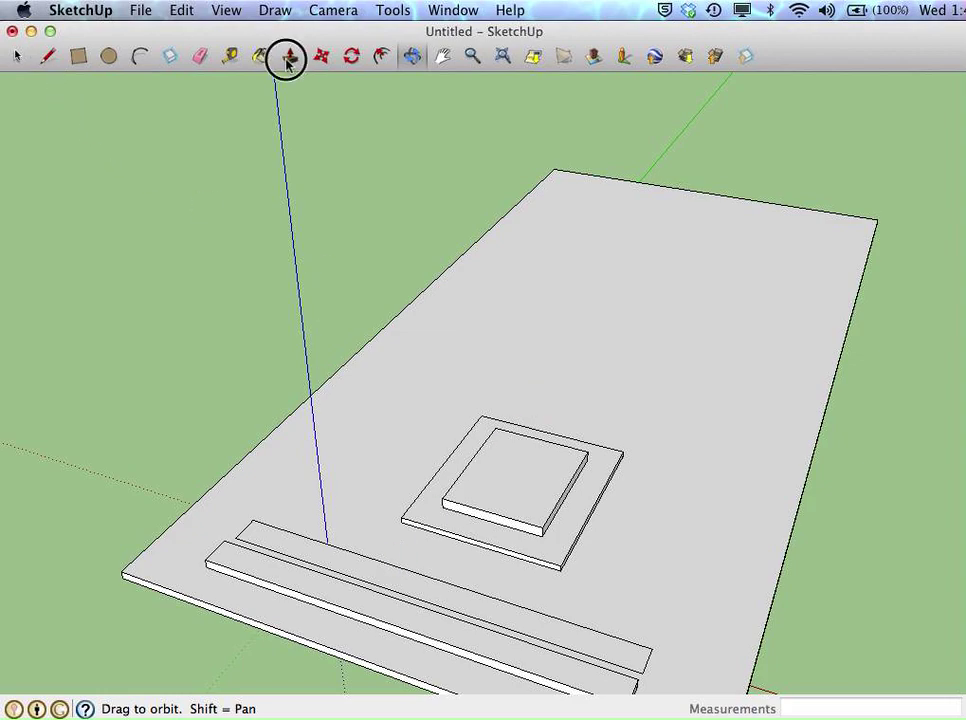
{"action": "double_click", "coordinate": [415, 590]}
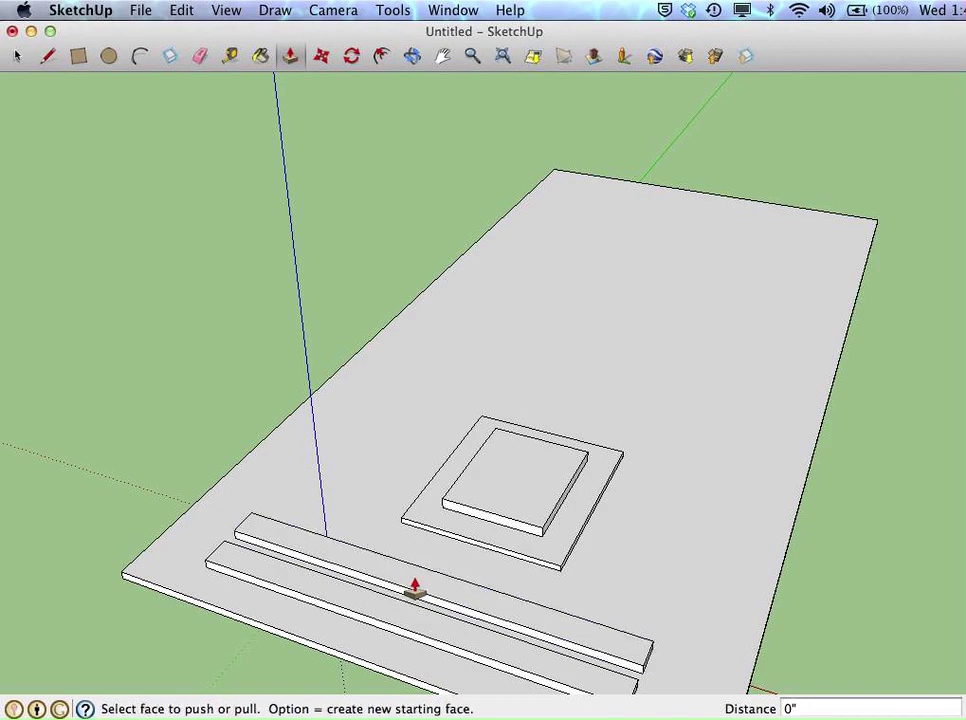
{"action": "left_click", "coordinate": [16, 57]}
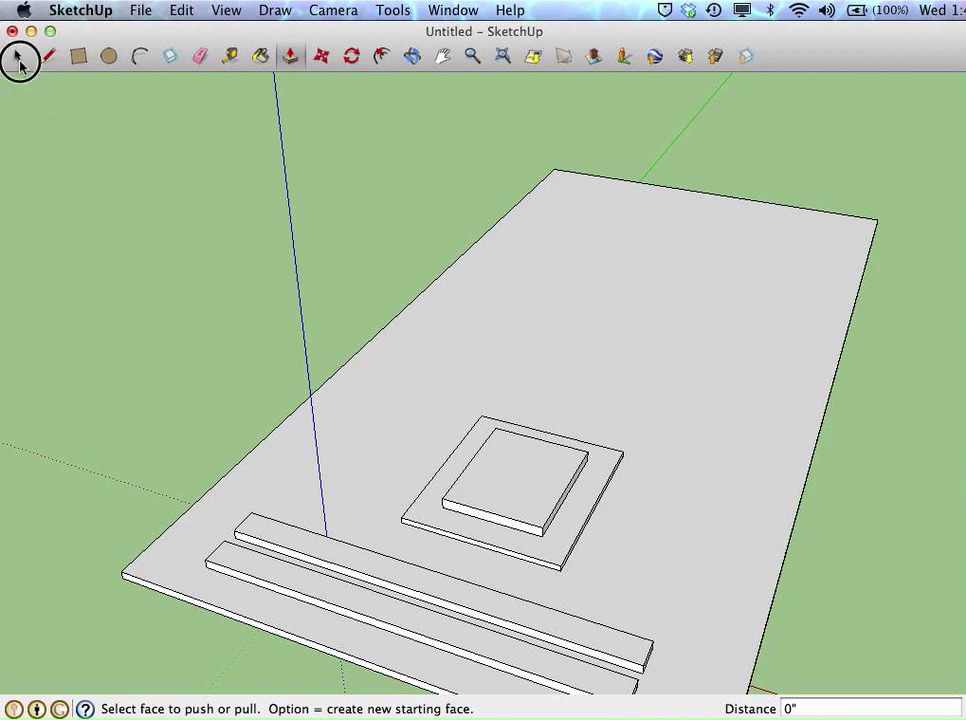
- Outline a long thin rectangle along the board's far edge
{"action": "left_click", "coordinate": [77, 57]}
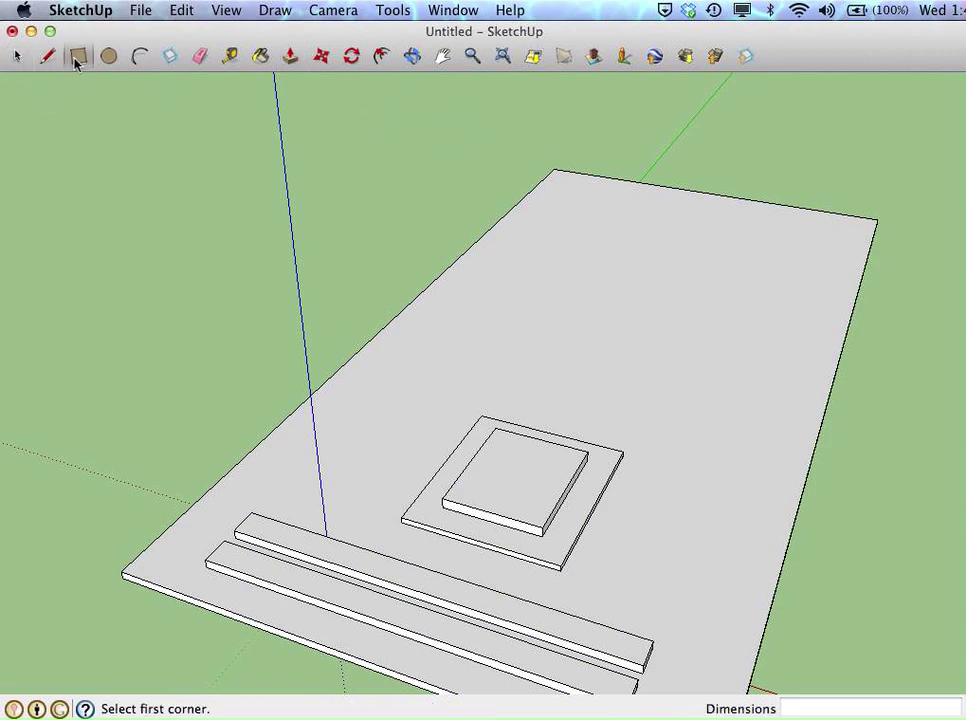
{"action": "left_click", "coordinate": [571, 187]}
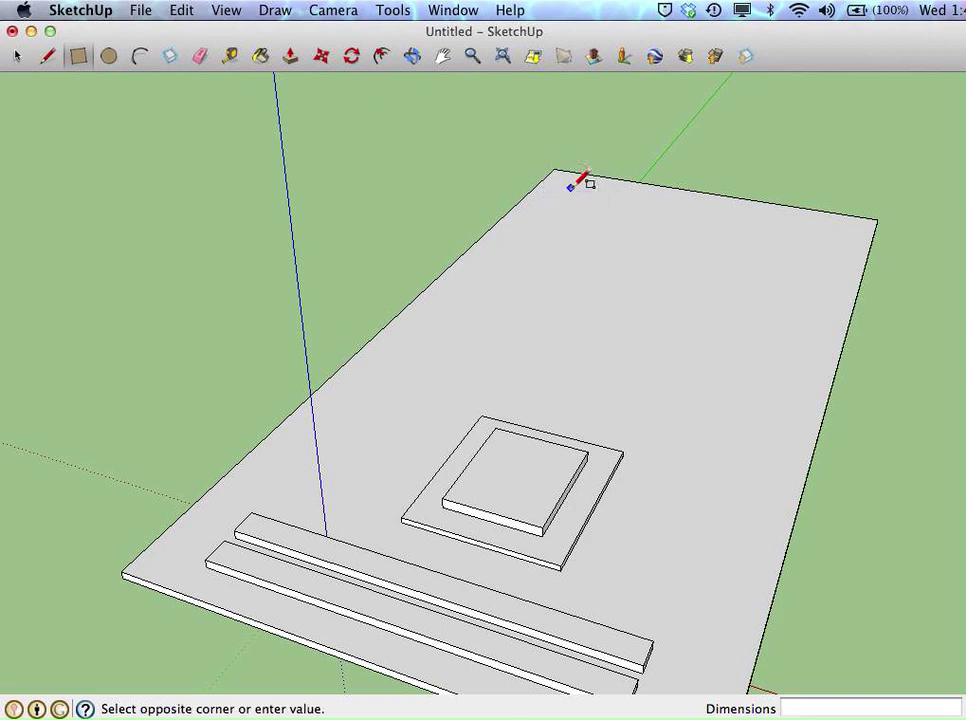
{"action": "left_click", "coordinate": [826, 245]}
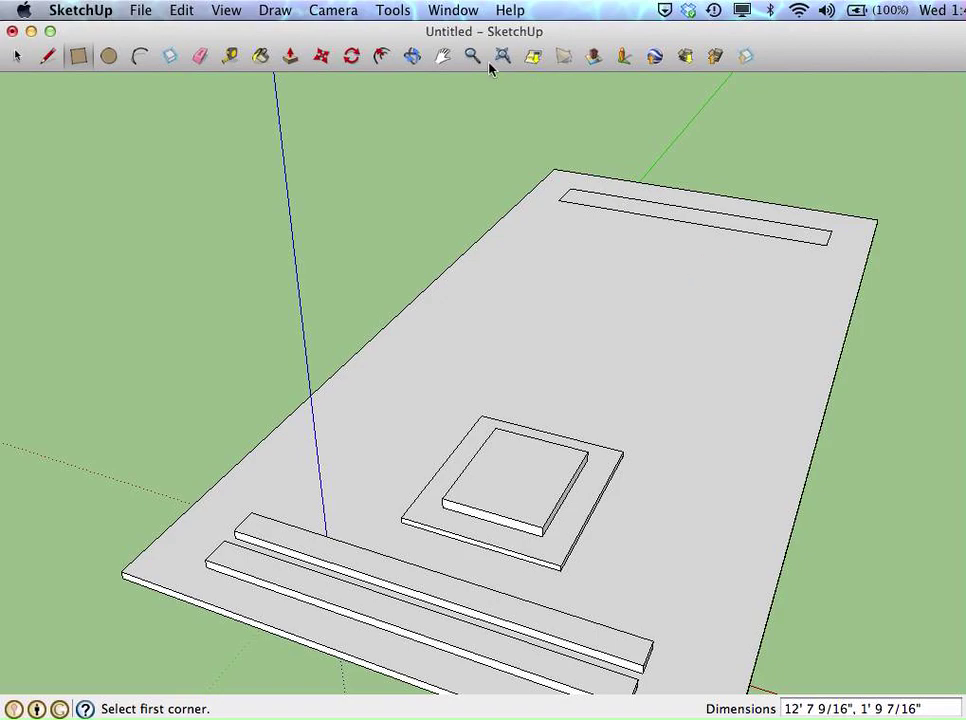
- Orbit to a lower angle, pan the board, and bring up the Keynote reference slide
{"action": "left_click", "coordinate": [411, 57]}
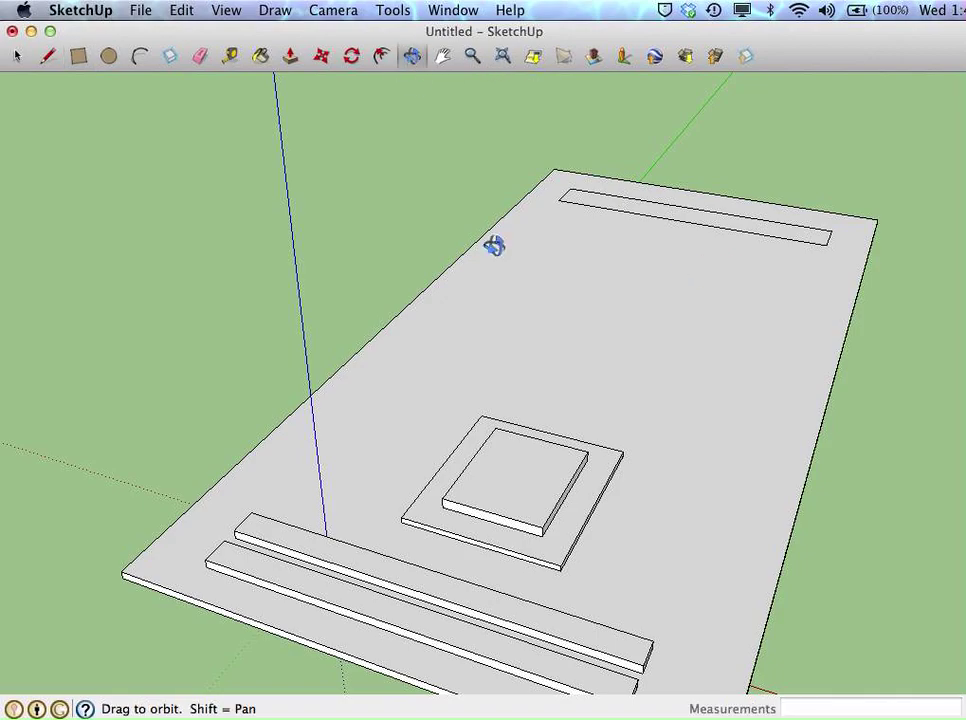
{"action": "left_click_drag", "start_coordinate": [608, 459], "coordinate": [339, 323]}
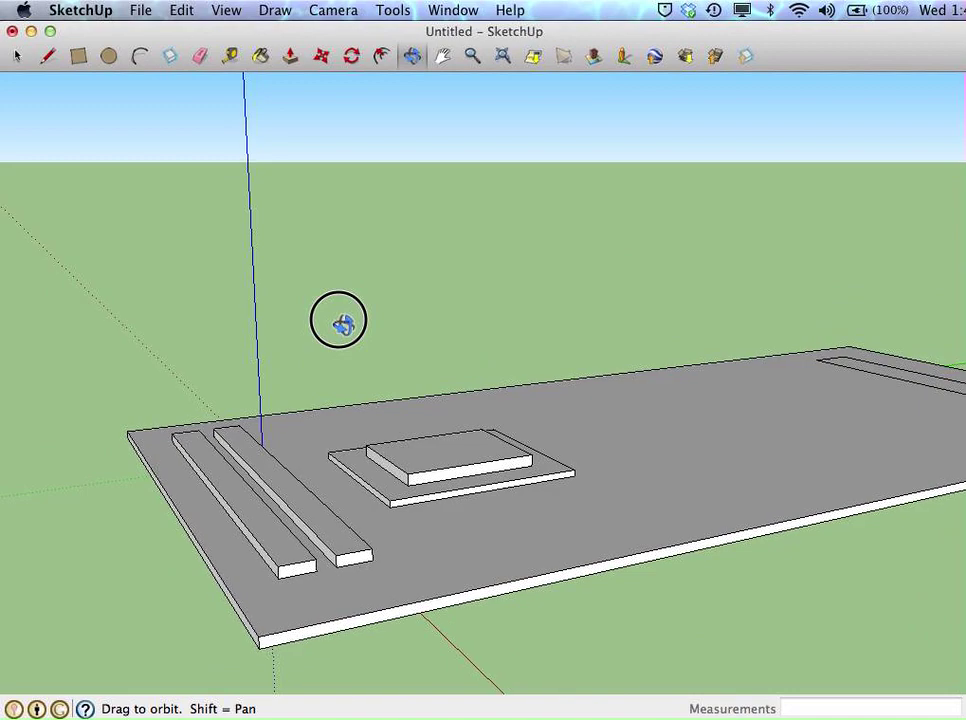
{"action": "left_click", "coordinate": [442, 56]}
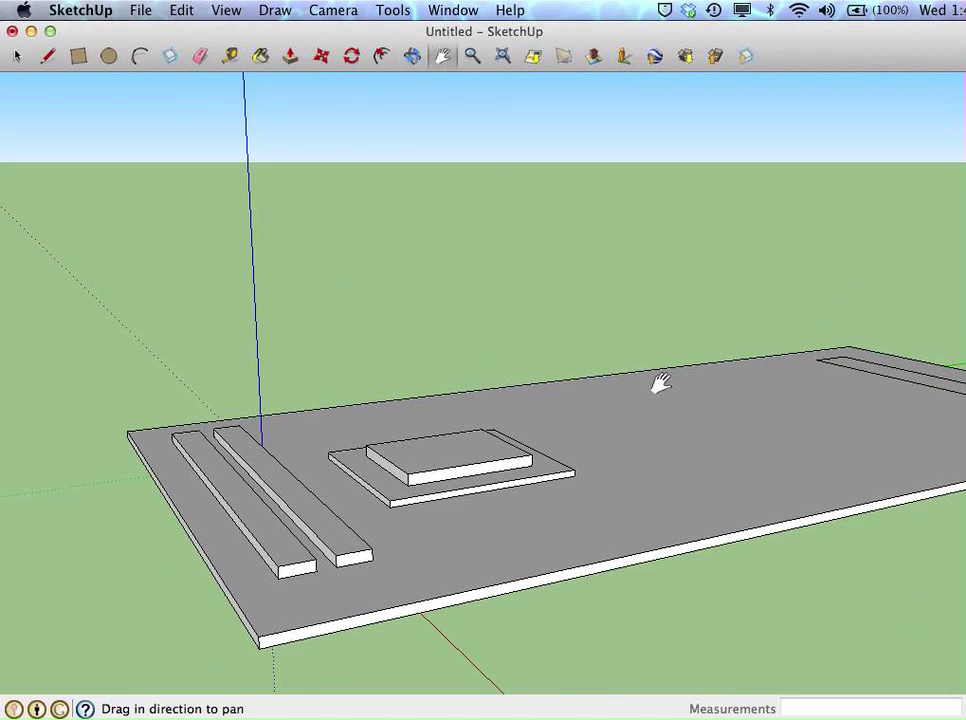
{"action": "left_click_drag", "start_coordinate": [661, 428], "coordinate": [545, 366]}
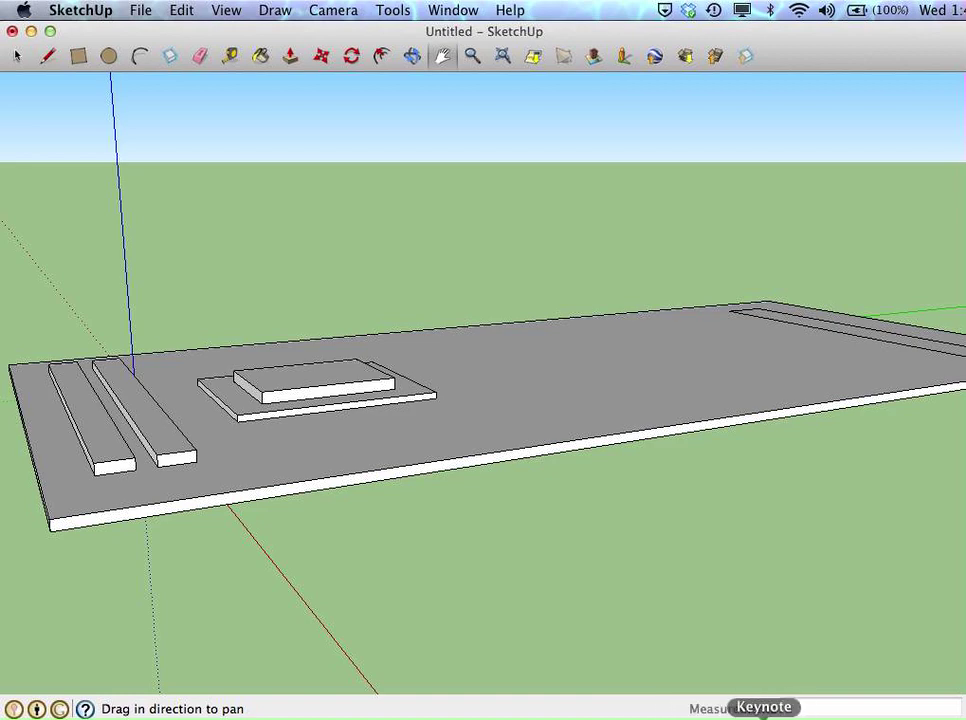
{"action": "left_click", "coordinate": [764, 716]}
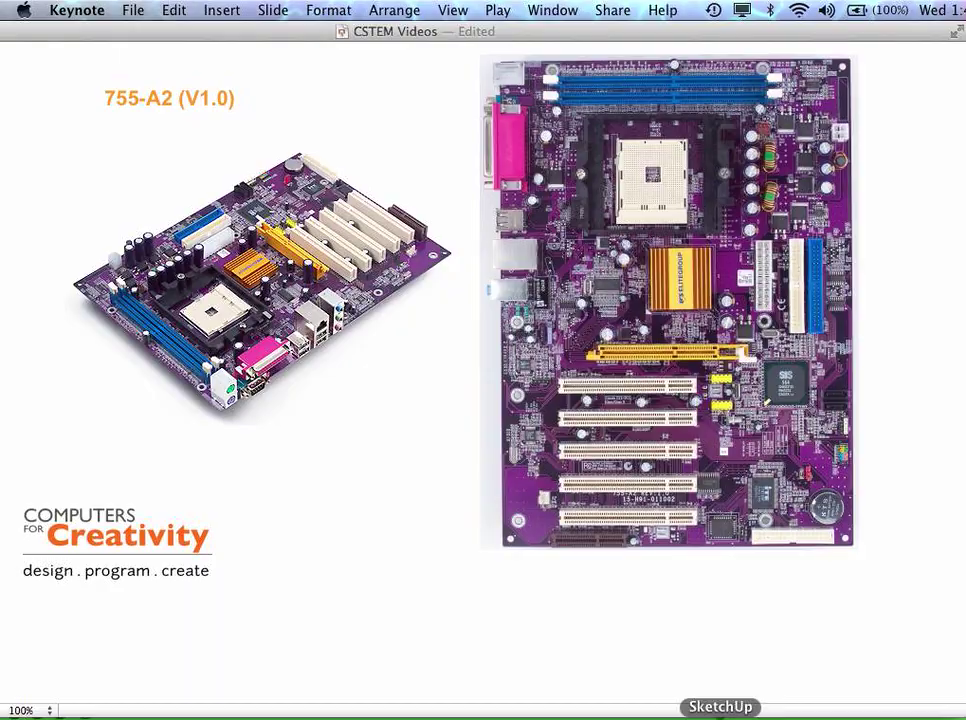
- Switch from the Keynote motherboard slide back to the SketchUp board model
{"action": "left_click", "coordinate": [720, 716]}
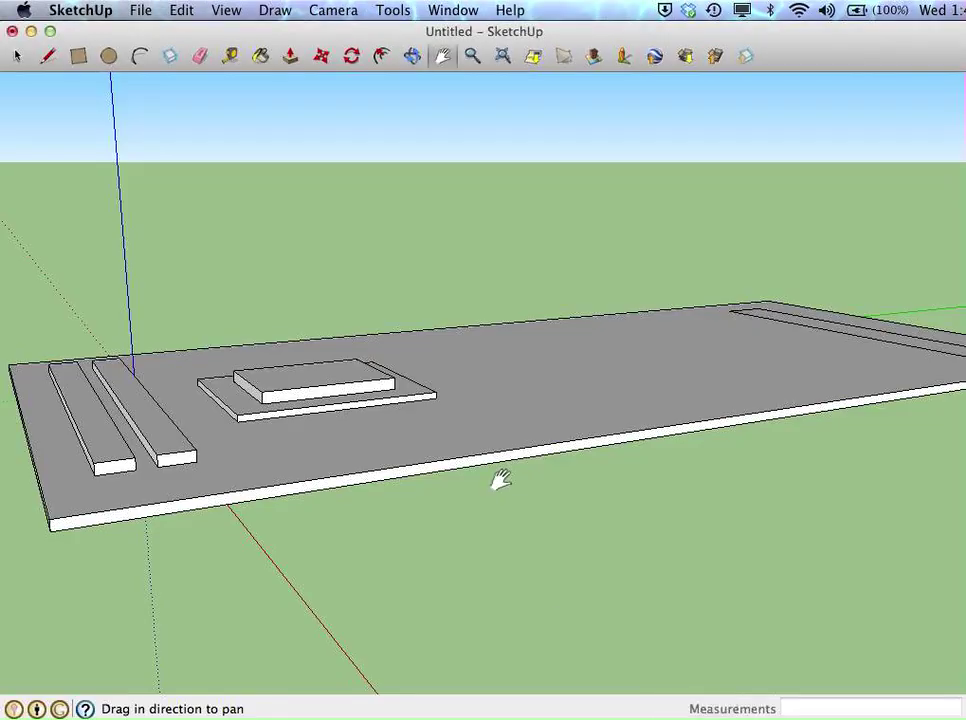
- Draw a small rectangle near the board's front-left corner and pull it up into a tall block
{"action": "left_click", "coordinate": [77, 57]}
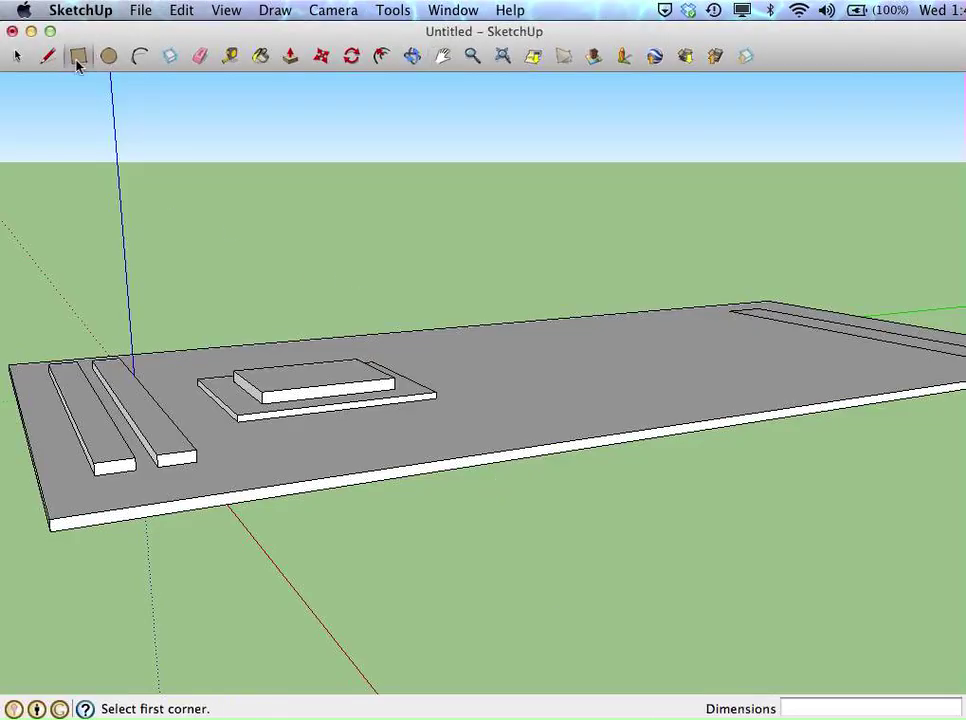
{"action": "left_click", "coordinate": [72, 490]}
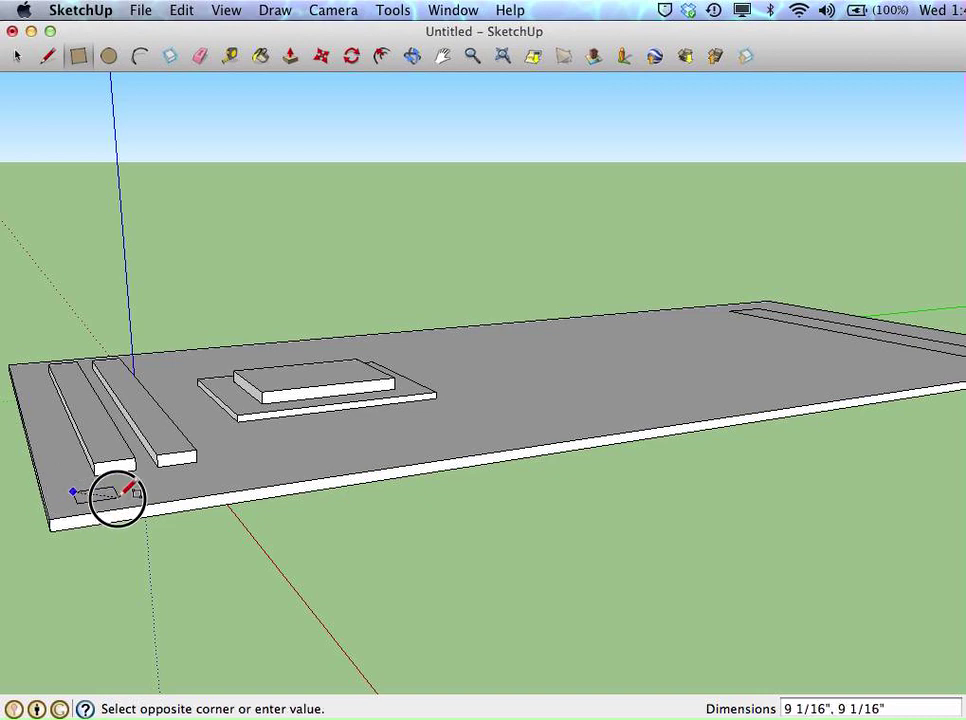
{"action": "left_click", "coordinate": [126, 500]}
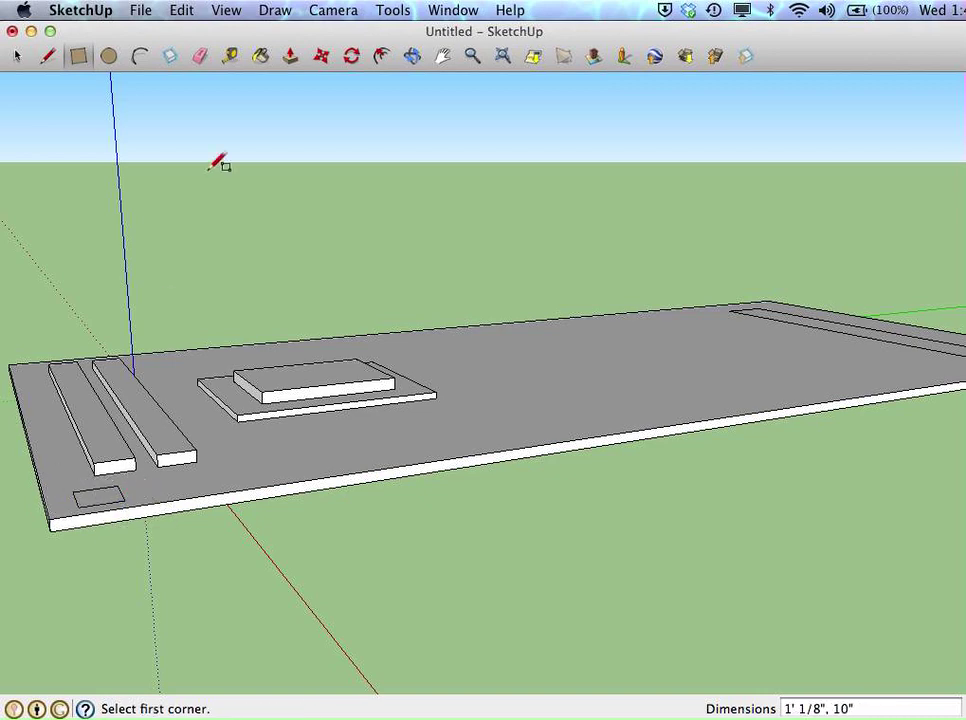
{"action": "left_click", "coordinate": [291, 57]}
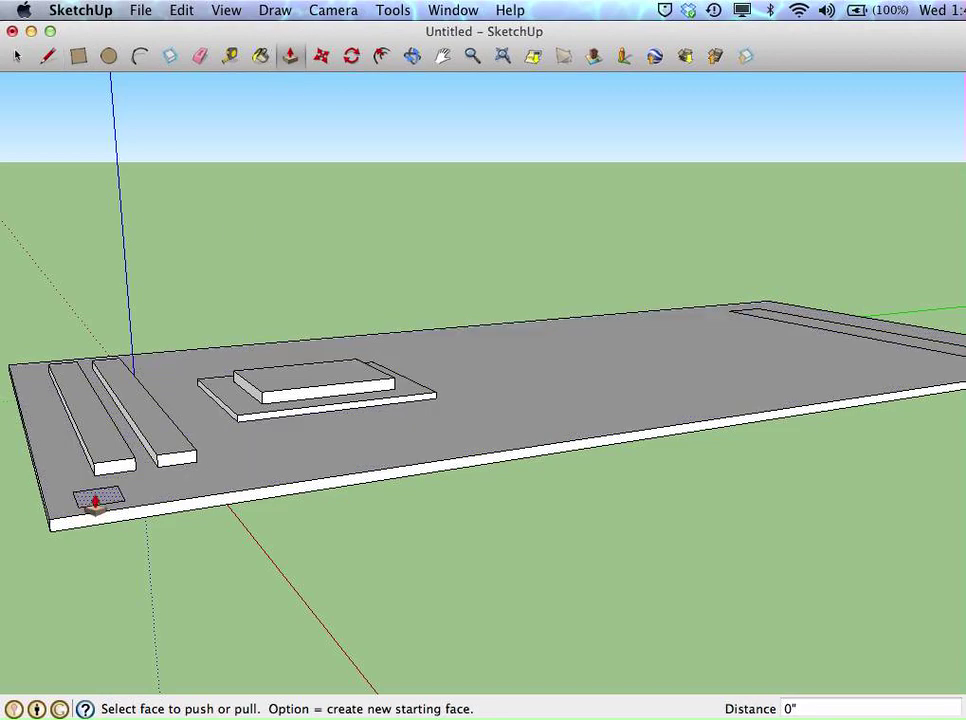
{"action": "left_click_drag", "start_coordinate": [95, 502], "coordinate": [87, 428]}
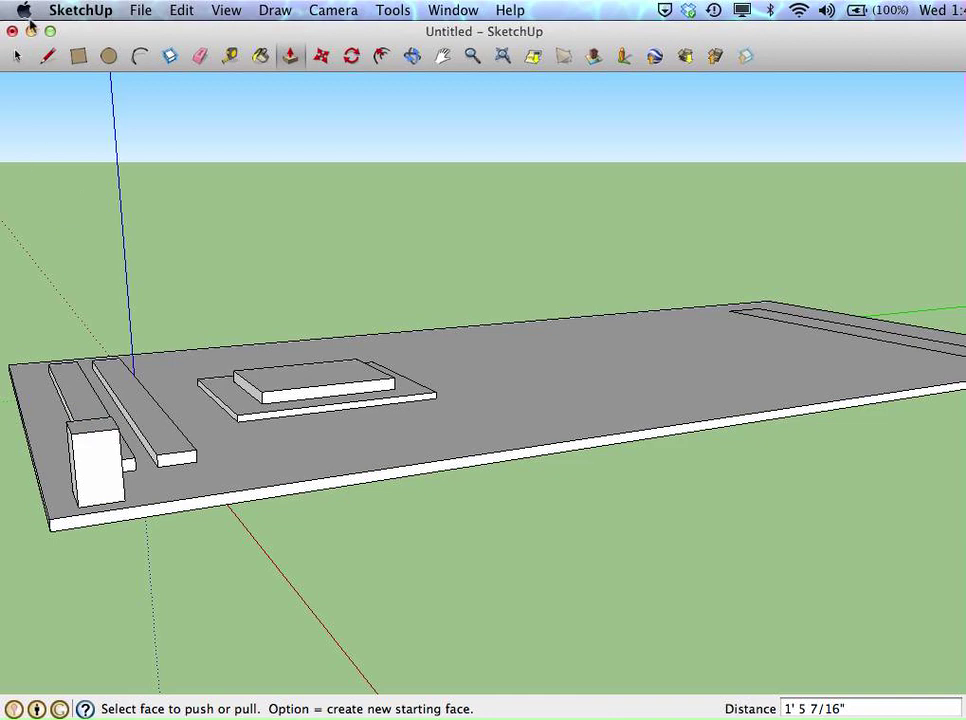
- Draw a first circle on the port block's front face and undo it as oversized
{"action": "left_click", "coordinate": [108, 56]}
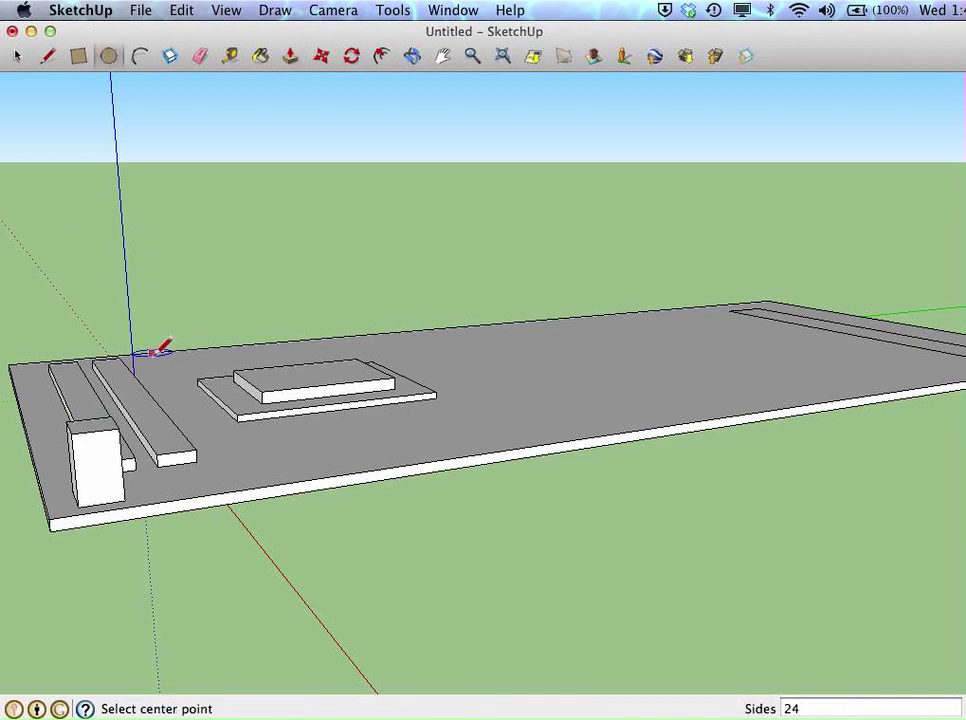
{"action": "left_click", "coordinate": [96, 454]}
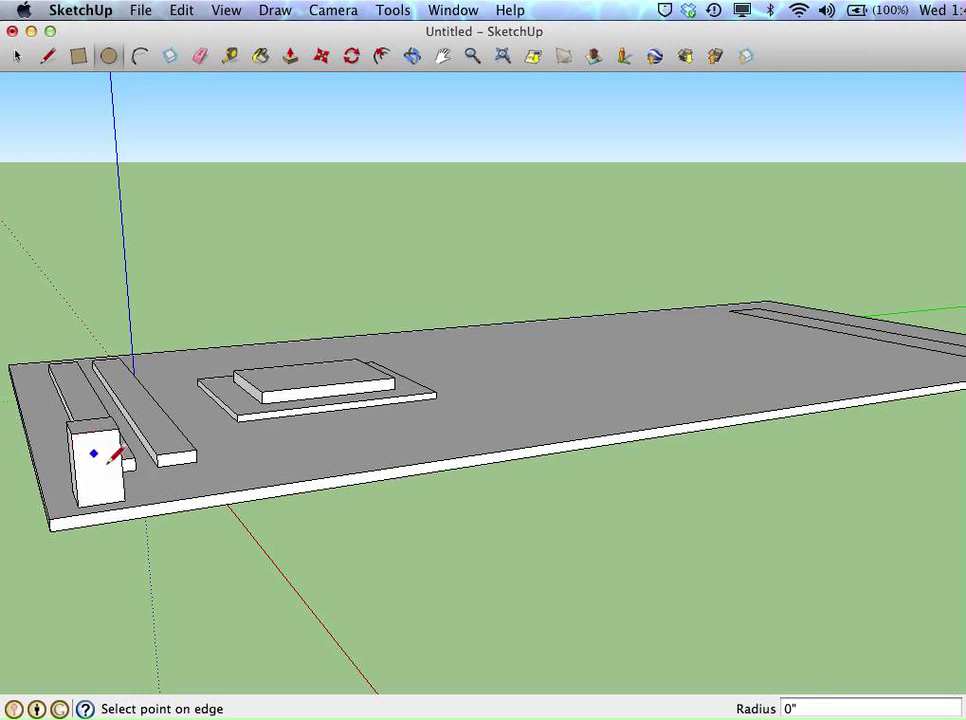
{"action": "left_click", "coordinate": [129, 433]}
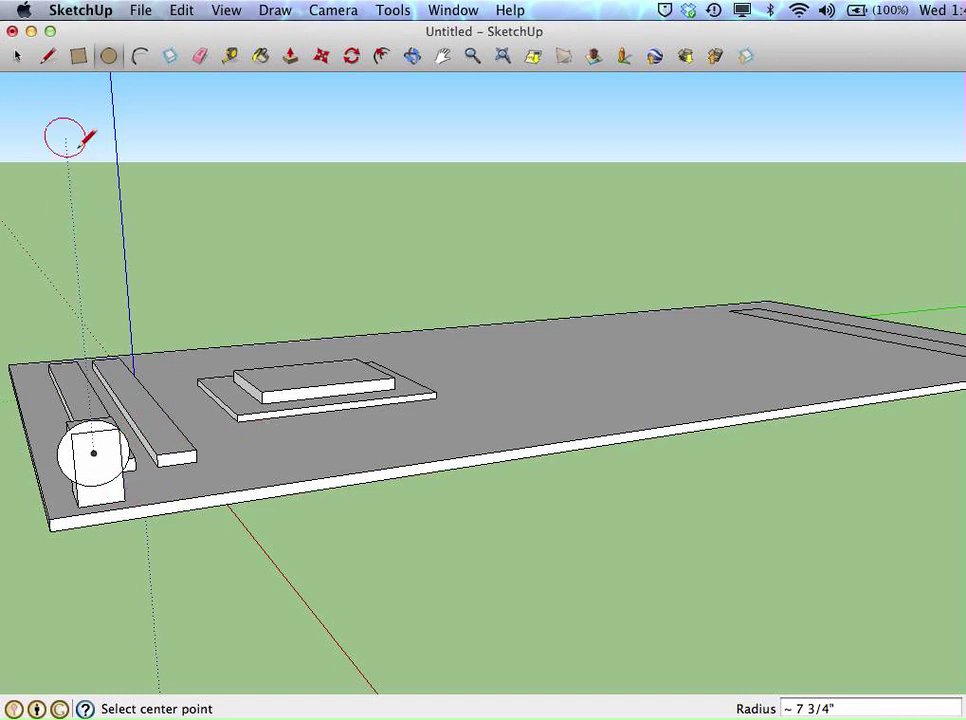
{"action": "left_click", "coordinate": [183, 10]}
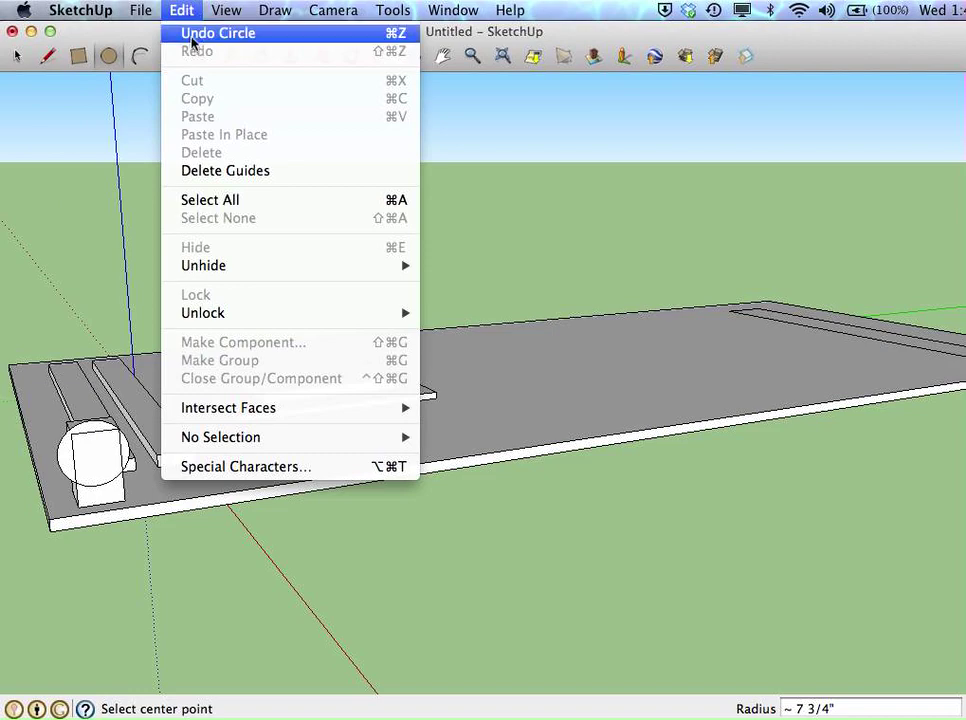
{"action": "left_click", "coordinate": [195, 36]}
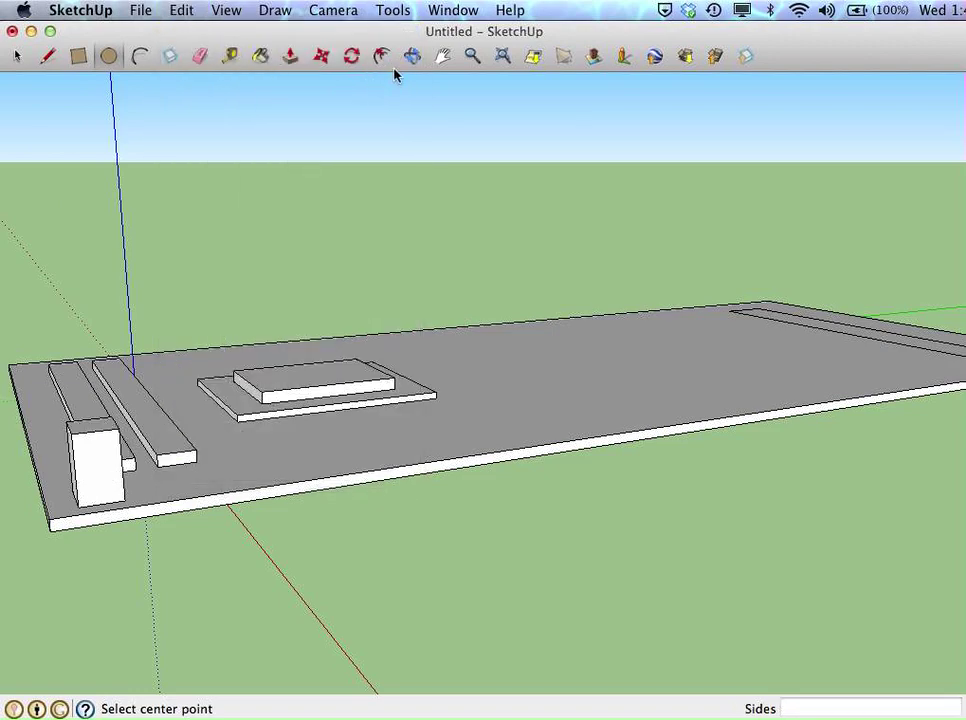
- Zoom in on the port block and draw a 2 5/16" radius circle on its front
{"action": "left_click", "coordinate": [443, 57]}
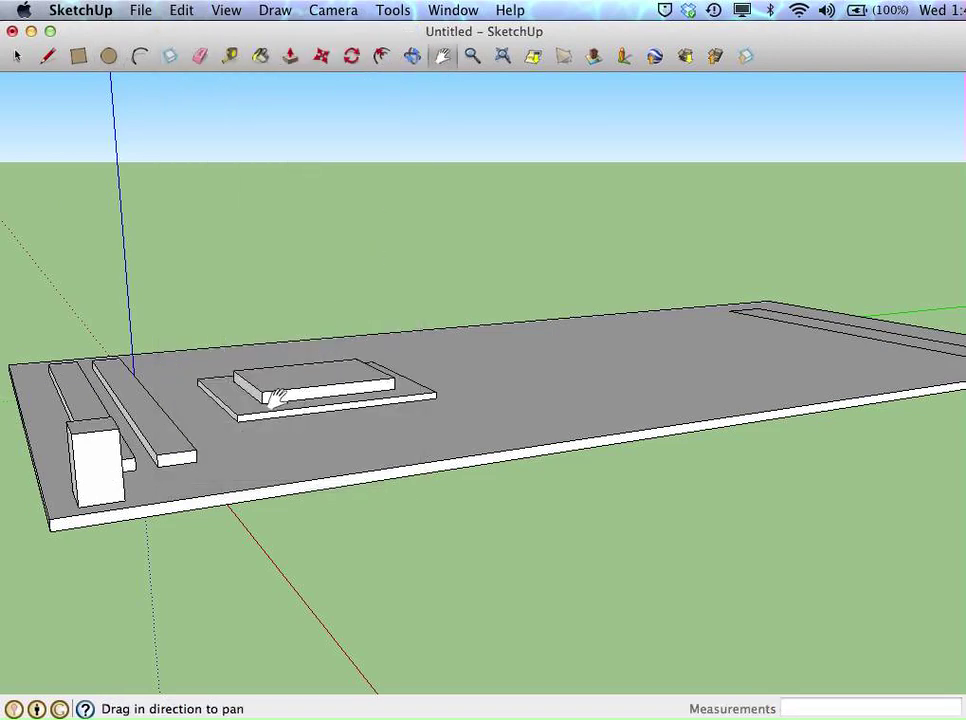
{"action": "left_click_drag", "start_coordinate": [274, 395], "coordinate": [442, 382]}
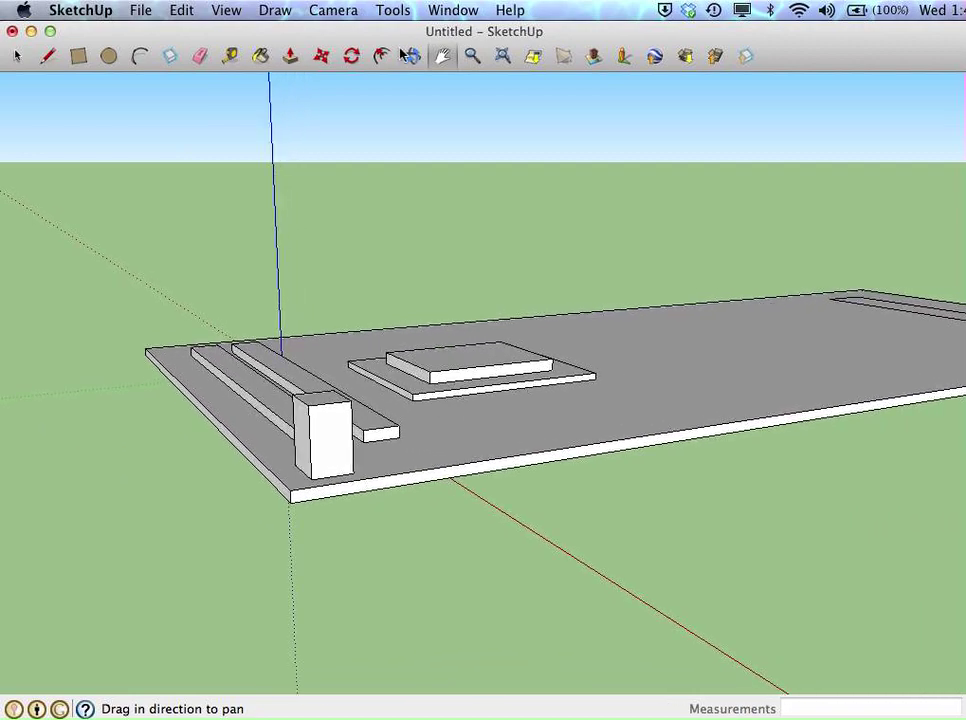
{"action": "left_click", "coordinate": [472, 56]}
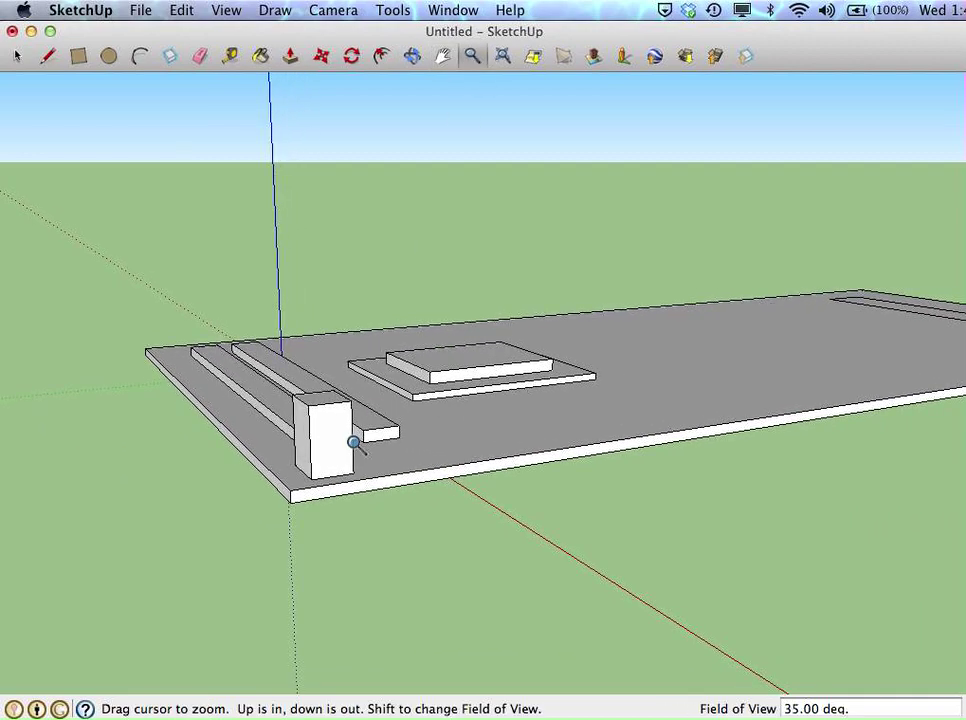
{"action": "left_click_drag", "start_coordinate": [360, 446], "coordinate": [313, 313]}
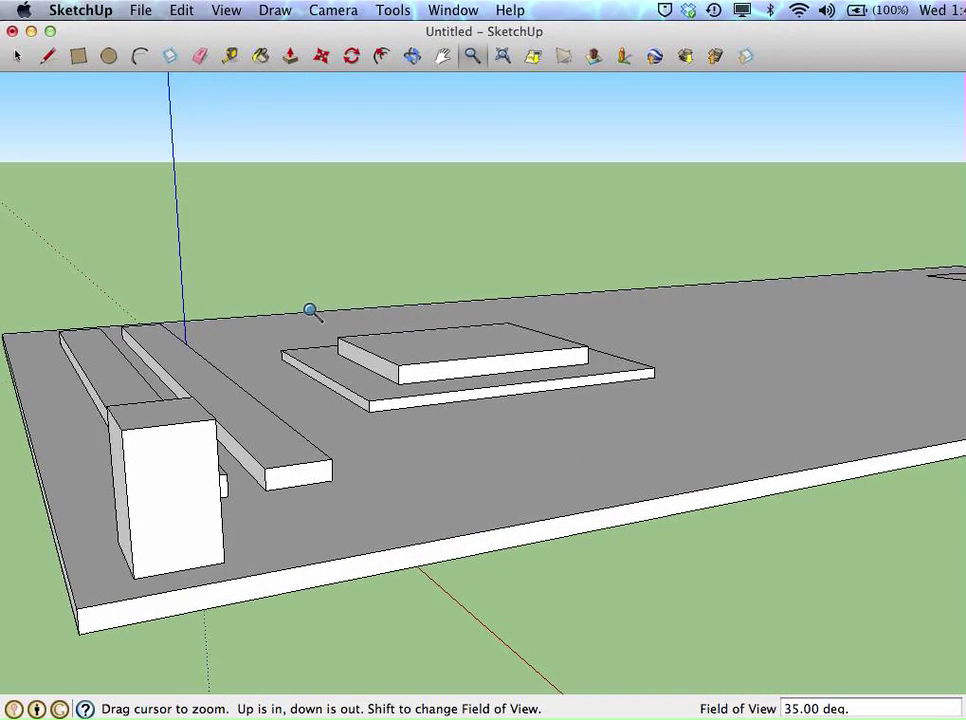
{"action": "left_click", "coordinate": [105, 58]}
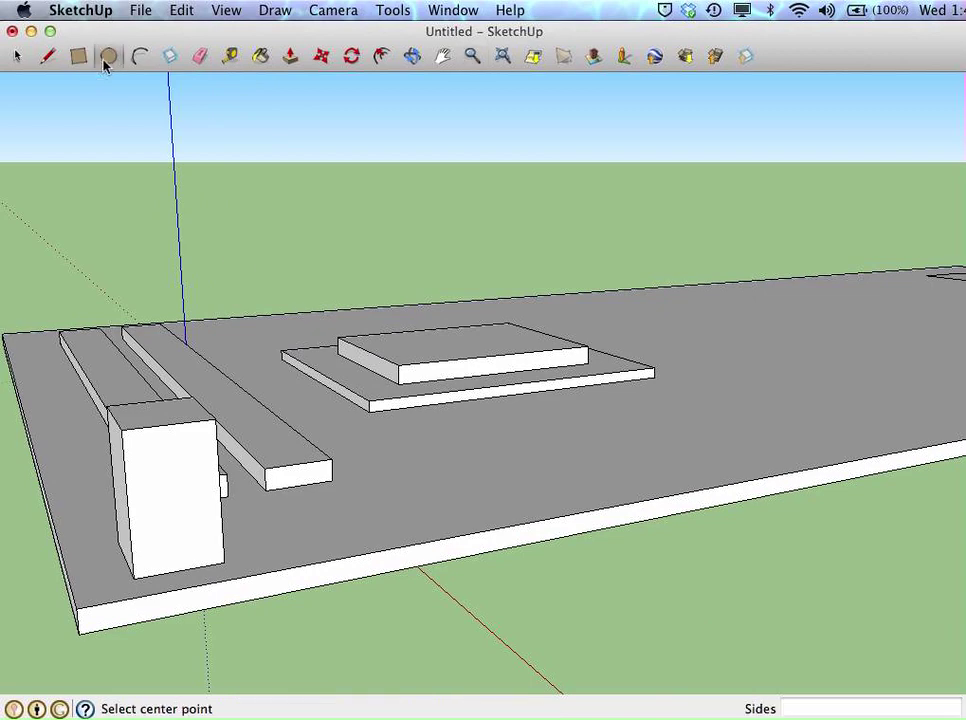
{"action": "left_click", "coordinate": [172, 464]}
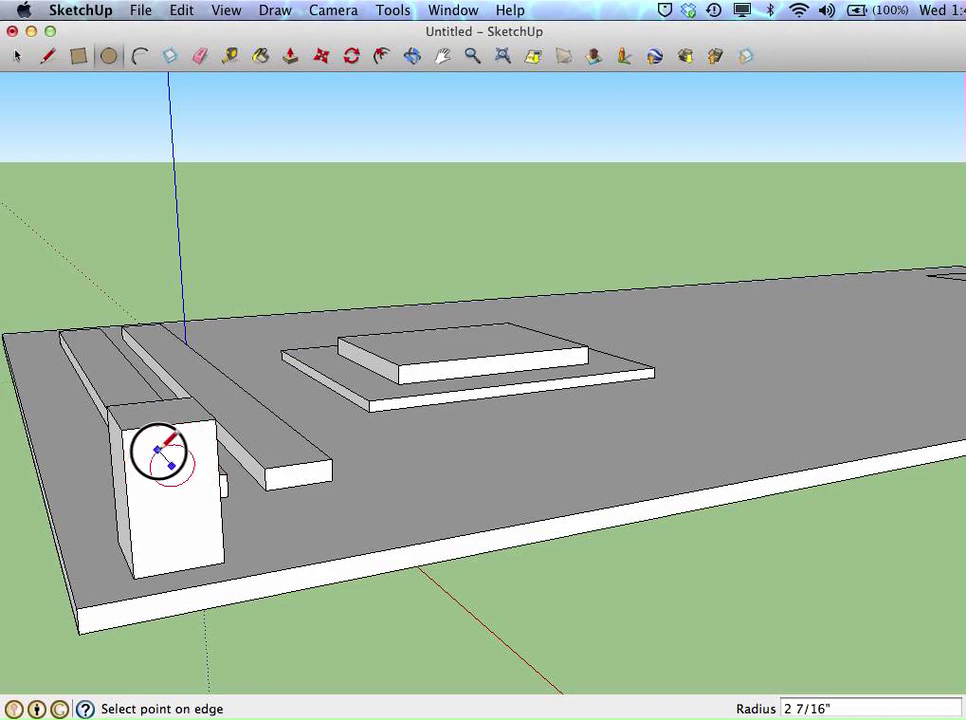
{"action": "left_click", "coordinate": [168, 444]}
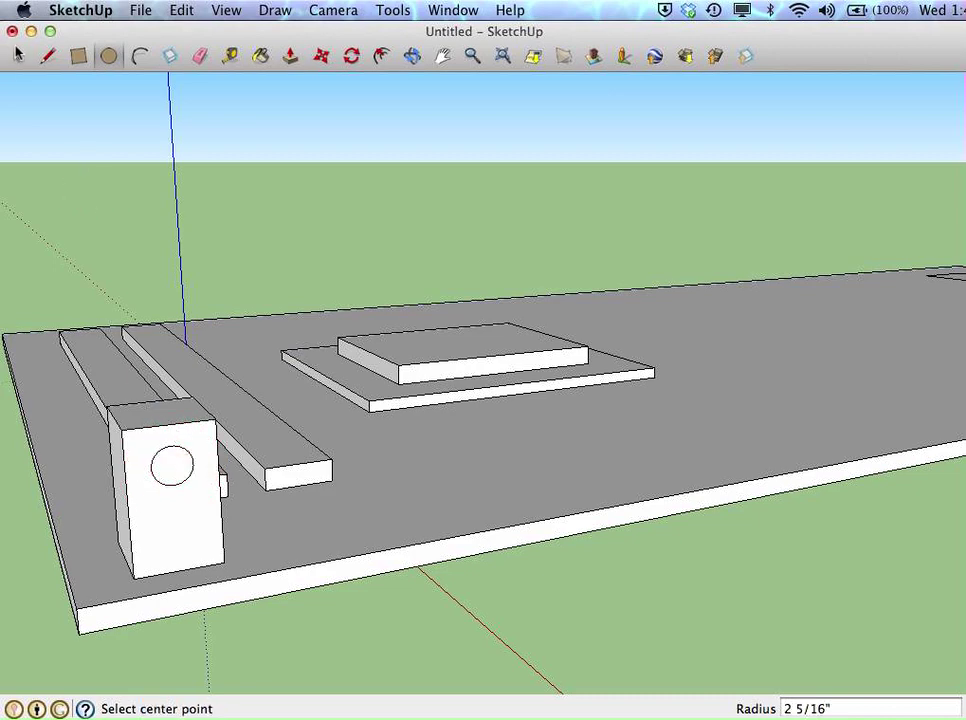
{"action": "left_click", "coordinate": [17, 56]}
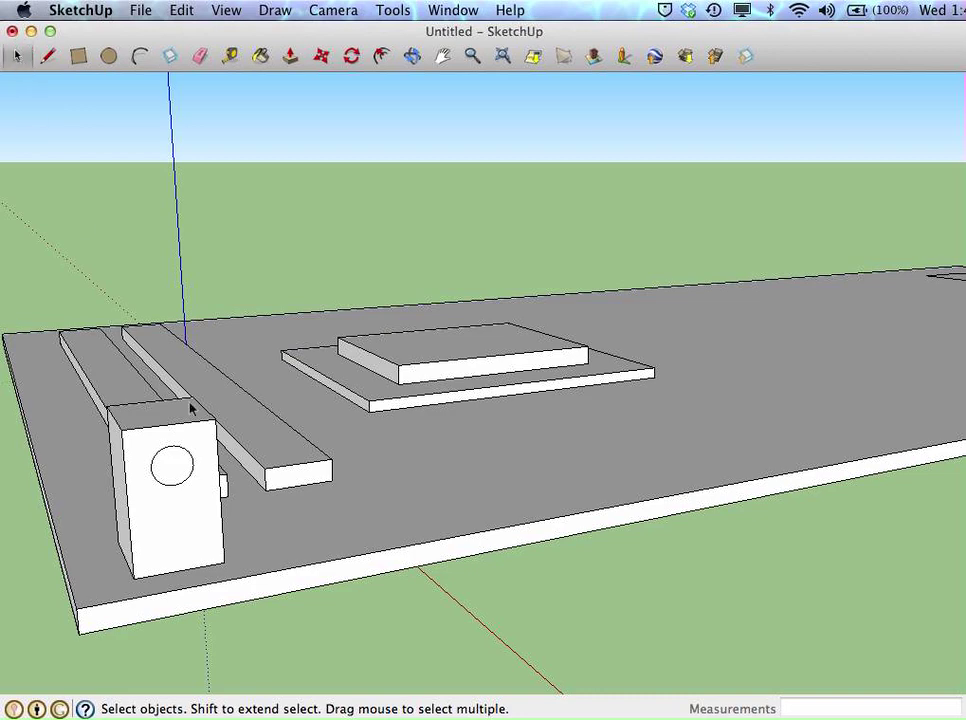
- Copy the circle 7 3/8" straight down the port block face, undoing an initial plain move
{"action": "left_click", "coordinate": [173, 468]}
{"action": "left_click", "coordinate": [321, 57]}
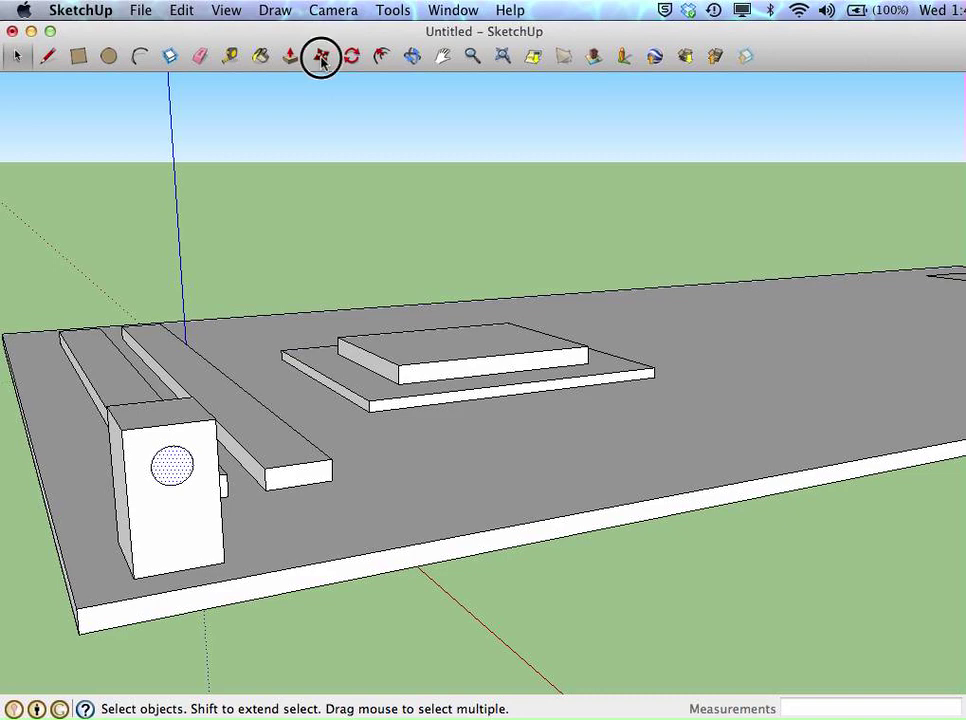
{"action": "left_click", "coordinate": [173, 464]}
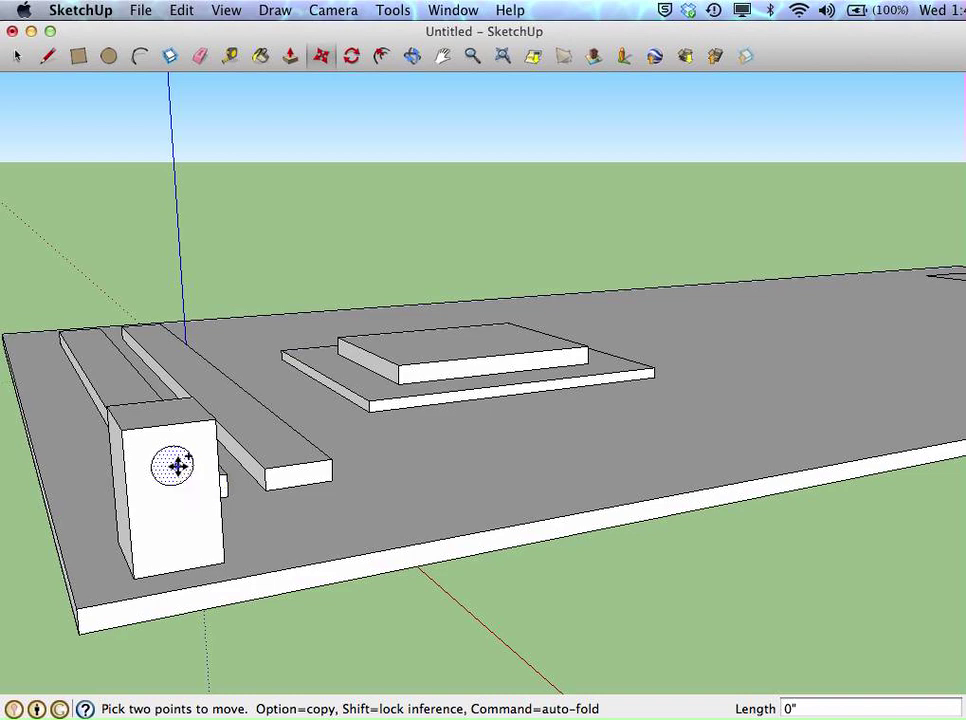
{"action": "left_click", "coordinate": [172, 466]}
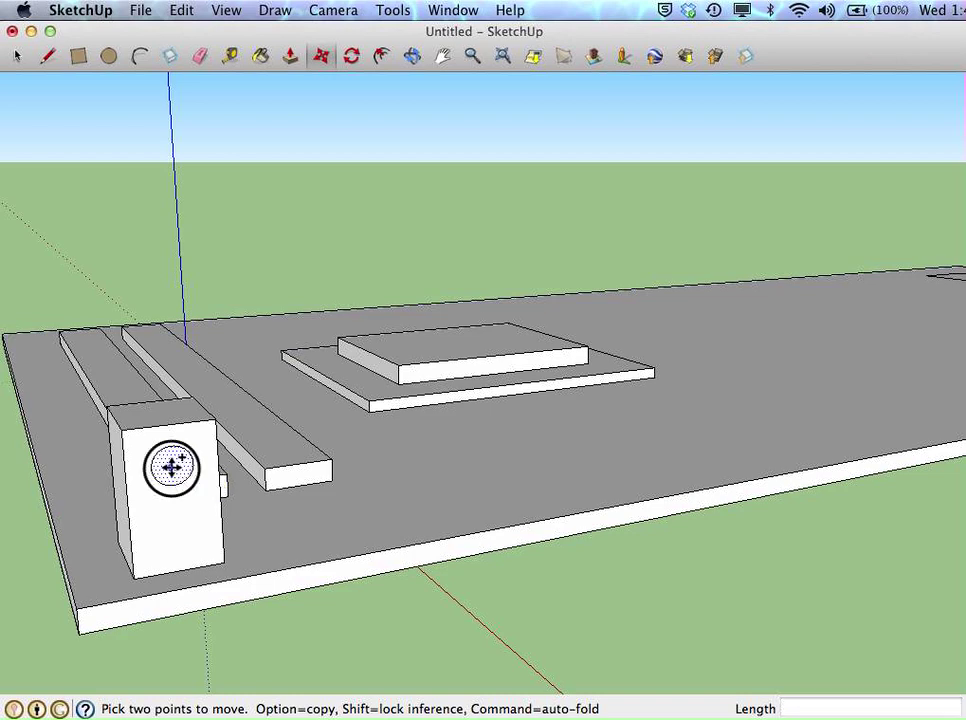
{"action": "key", "text": "alt"}
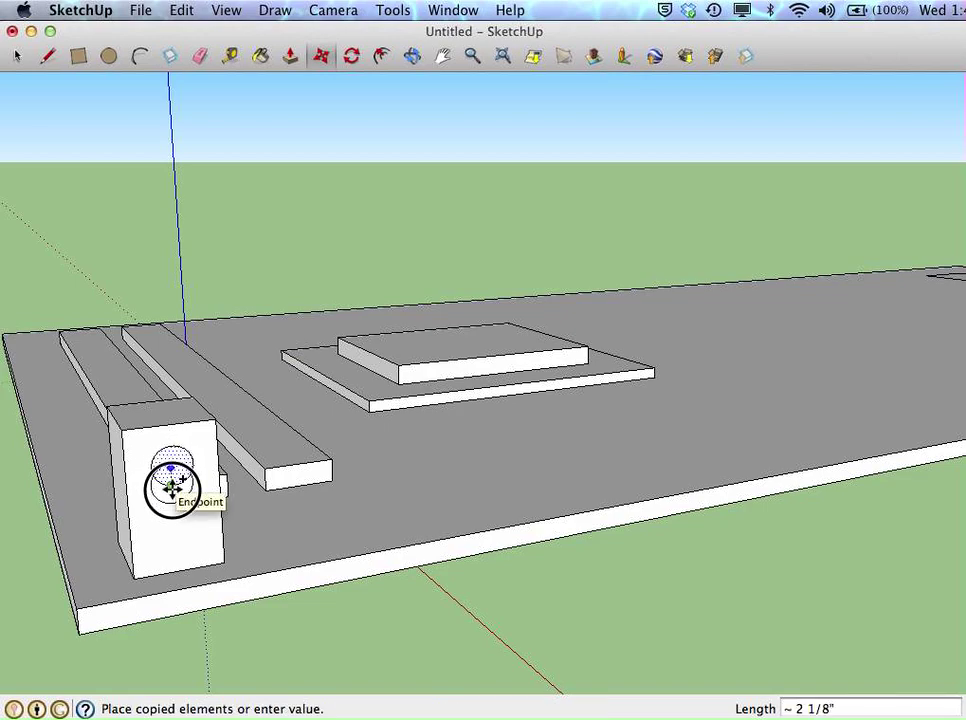
{"action": "key", "text": "alt"}
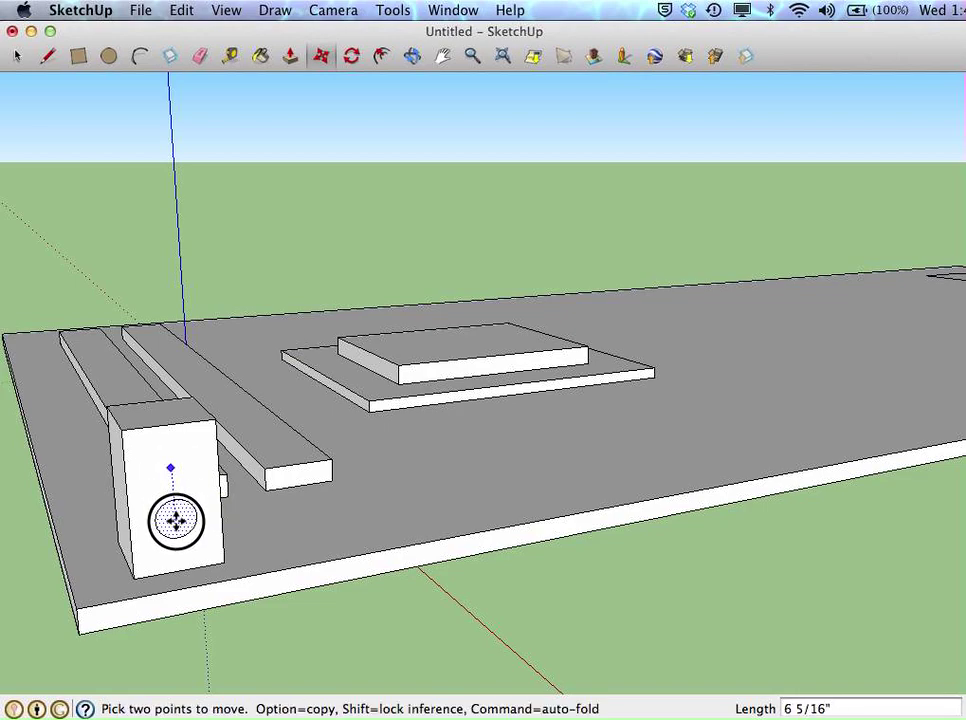
{"action": "left_click", "coordinate": [176, 518]}
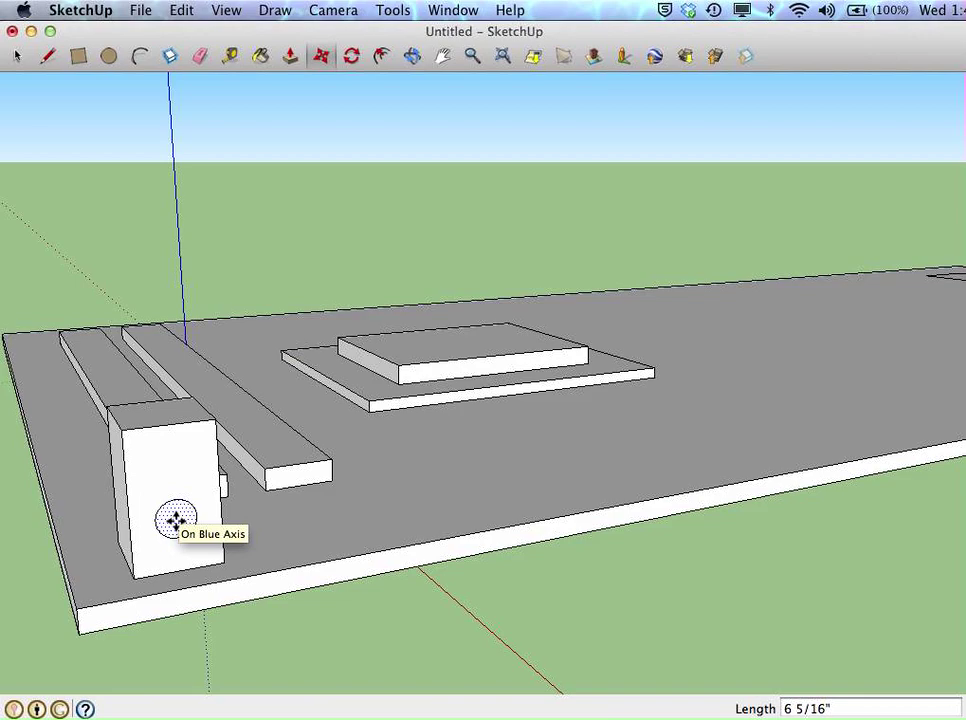
{"action": "left_click", "coordinate": [180, 12]}
{"action": "left_click", "coordinate": [189, 38]}
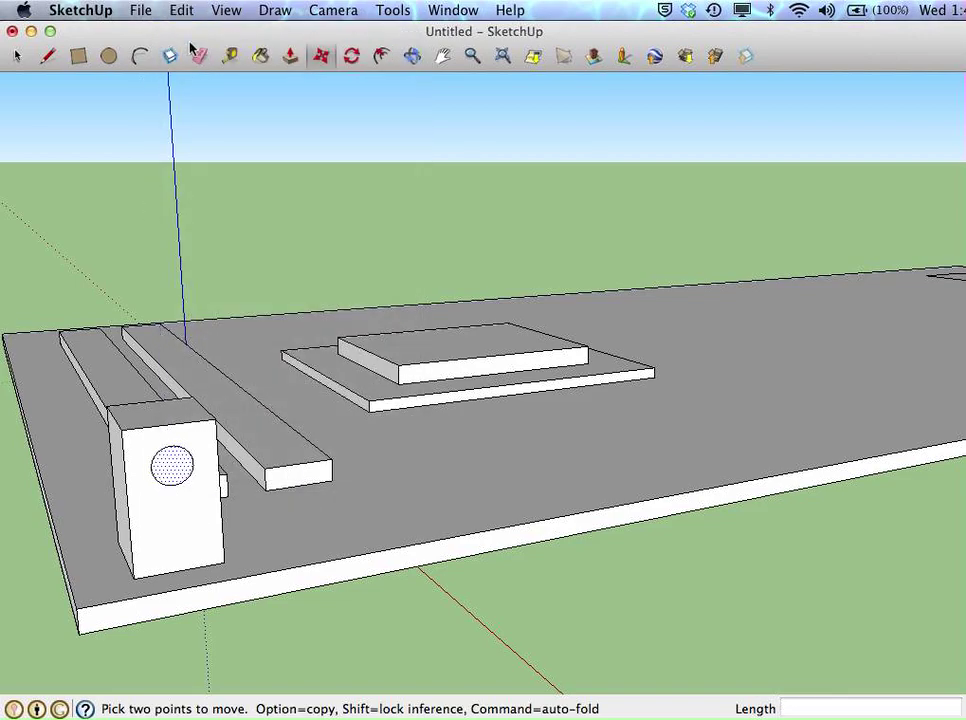
{"action": "left_click", "coordinate": [176, 463]}
{"action": "key", "text": "alt"}
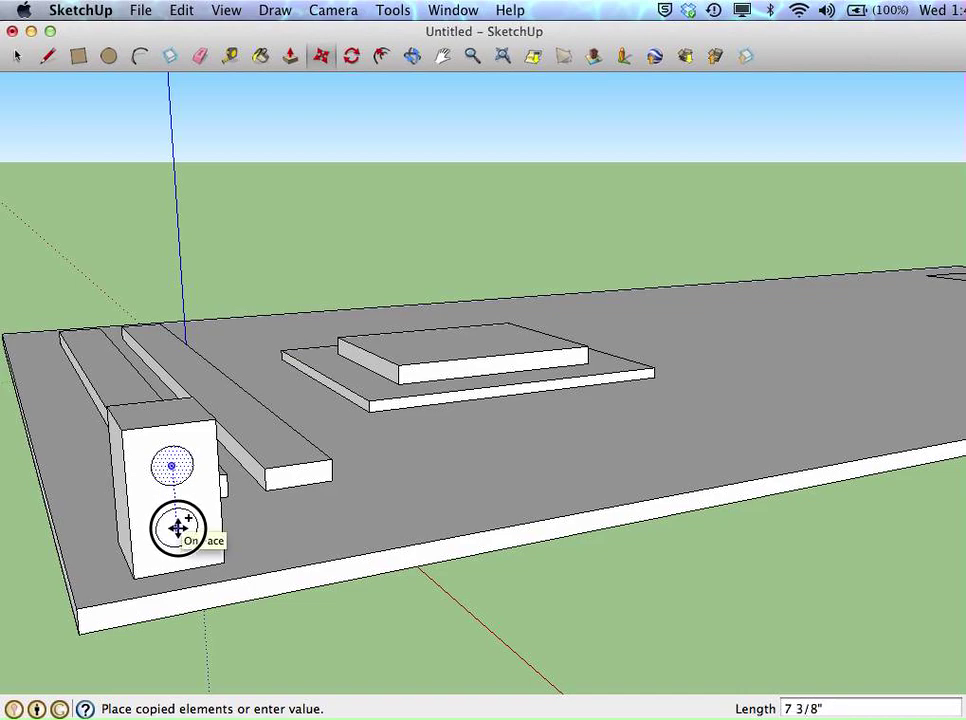
{"action": "left_click", "coordinate": [178, 527]}
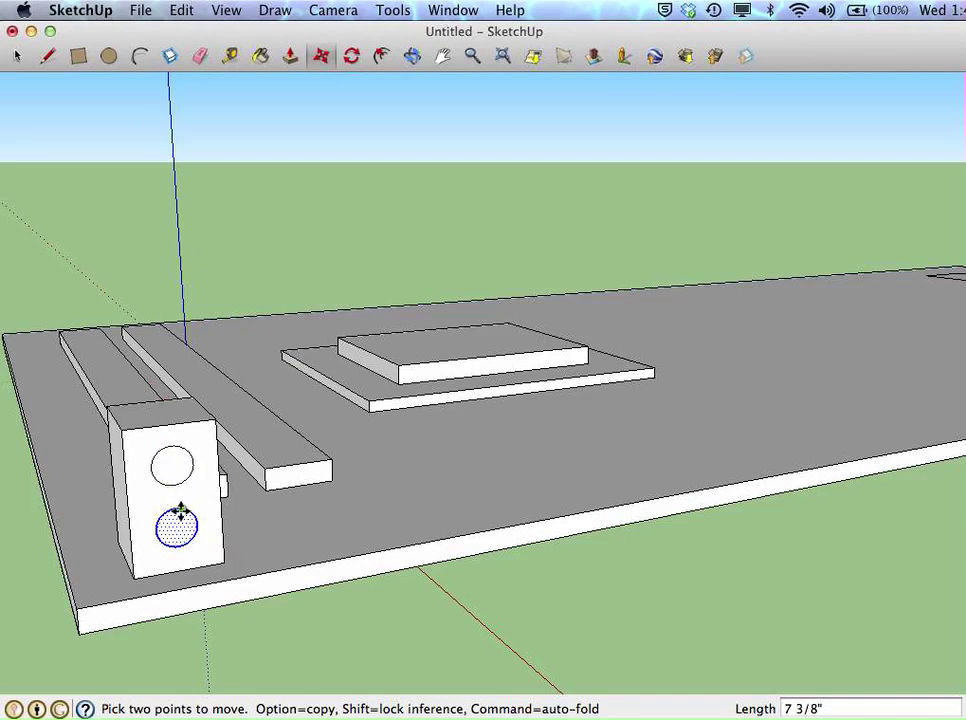
- Select the port block's front face and push/pull it out 2 11/16"
{"action": "left_click", "coordinate": [16, 56]}
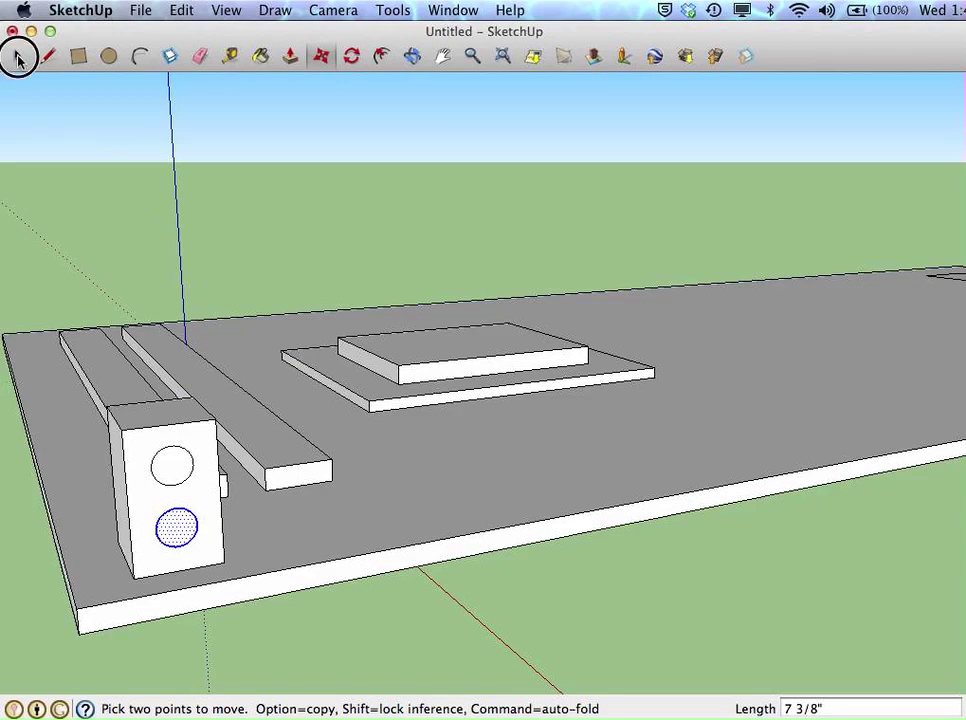
{"action": "left_click", "coordinate": [290, 57]}
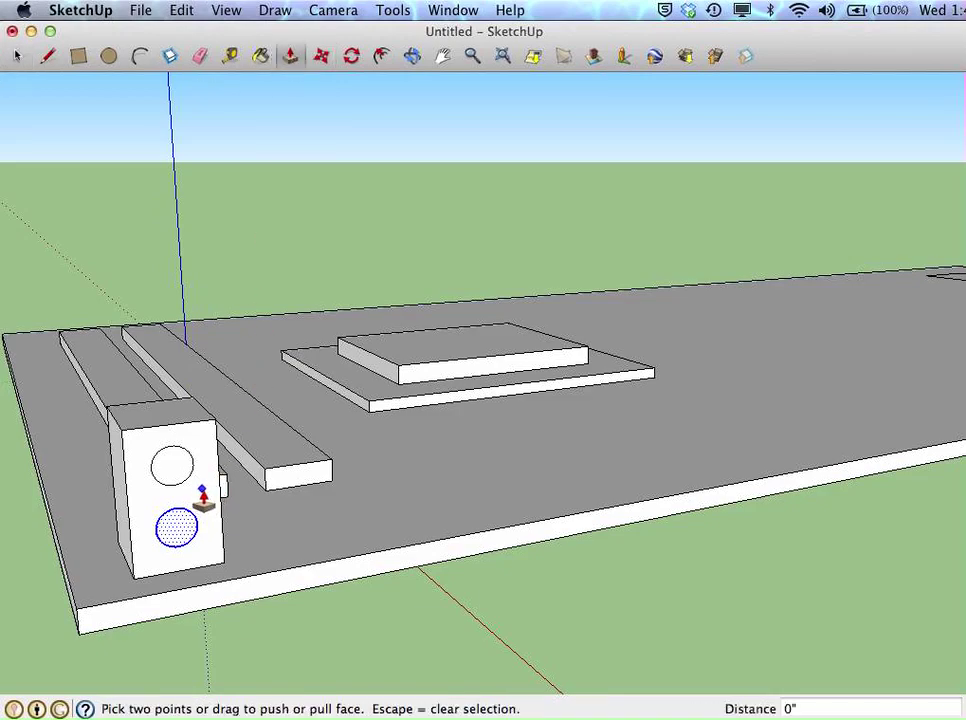
{"action": "left_click", "coordinate": [17, 57]}
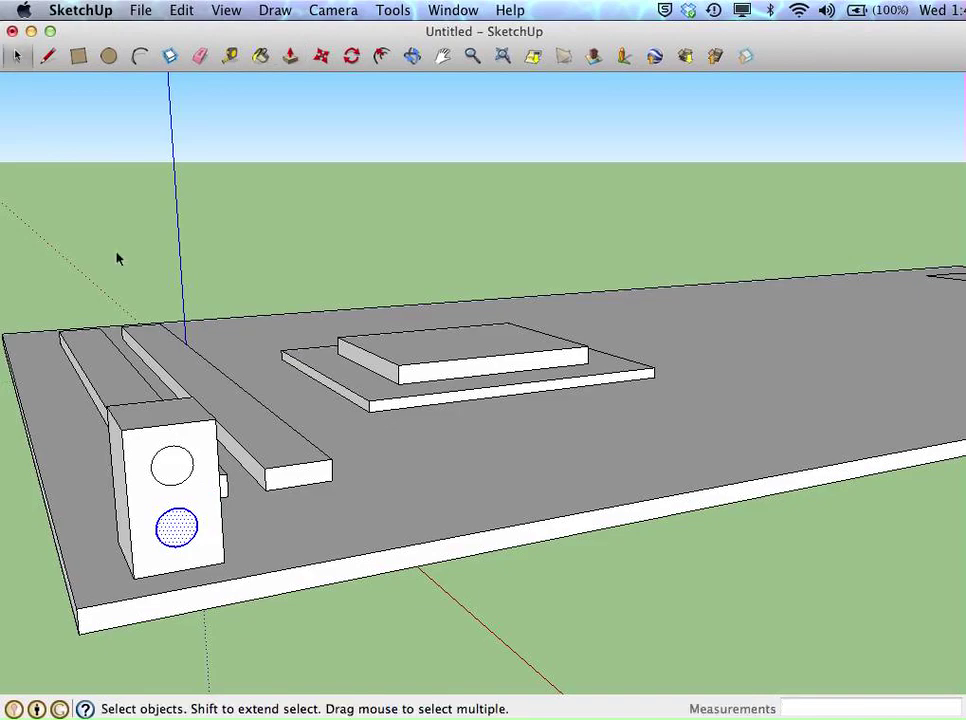
{"action": "left_click", "coordinate": [195, 500]}
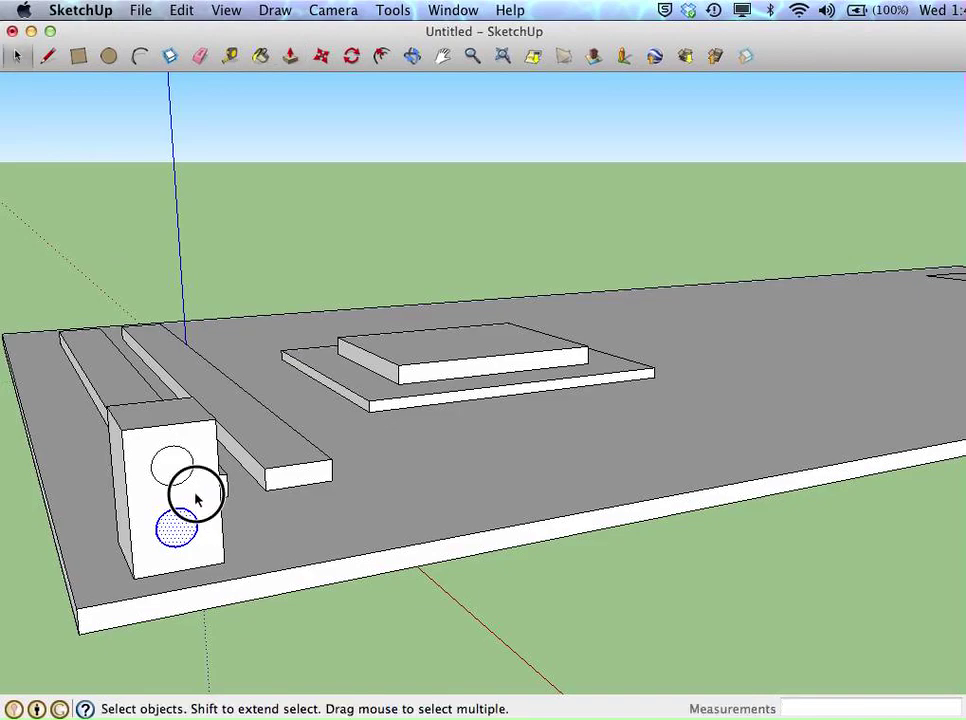
{"action": "left_click", "coordinate": [289, 57]}
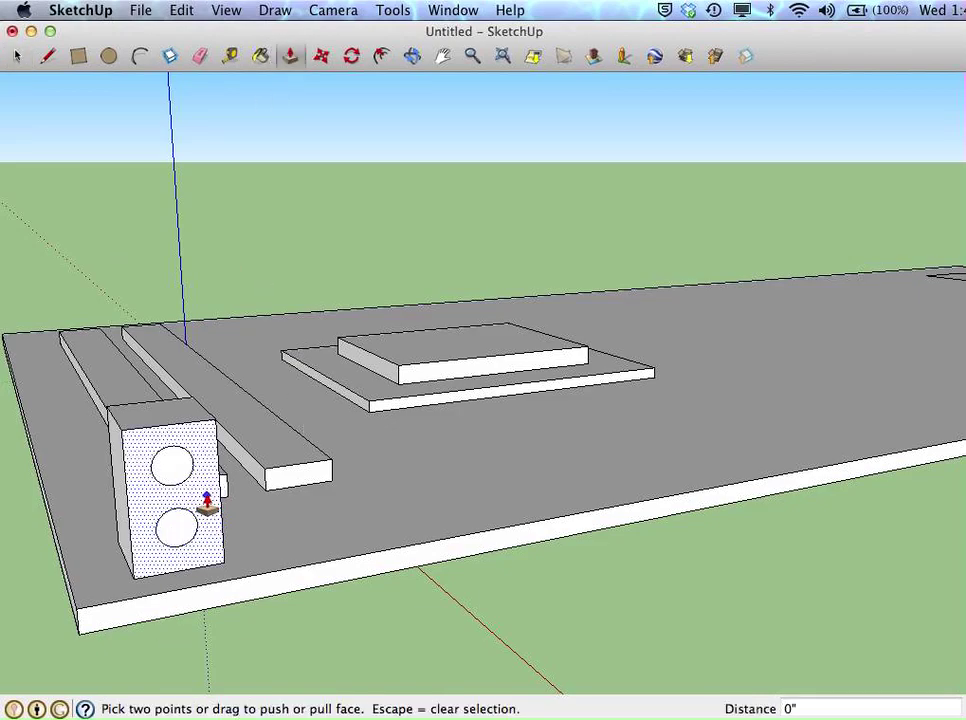
{"action": "left_click_drag", "start_coordinate": [202, 495], "coordinate": [203, 510]}
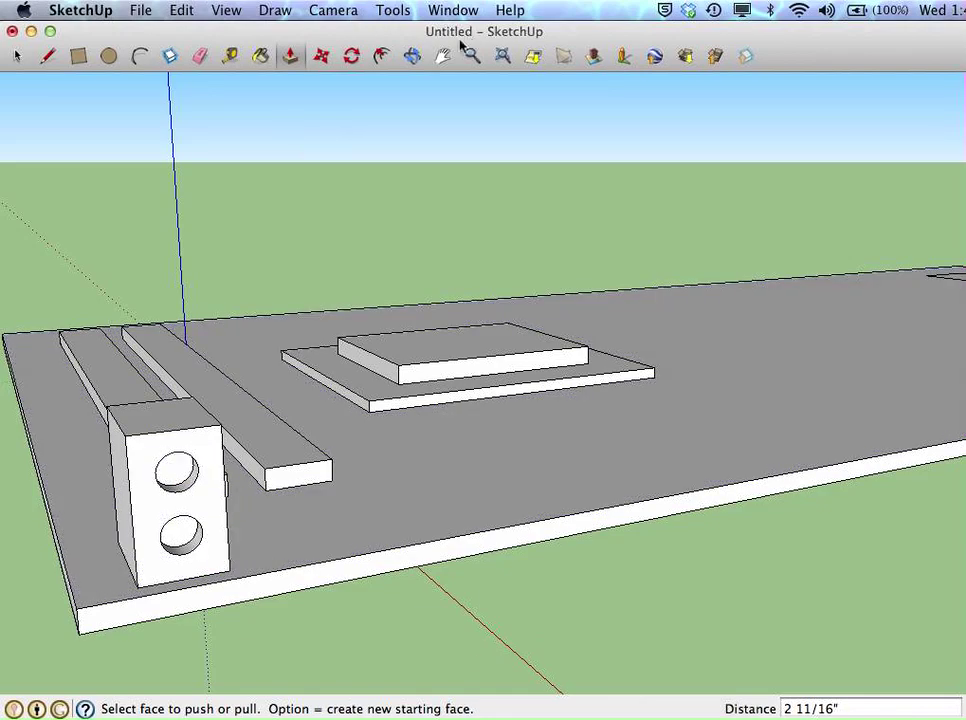
- Add a "CPU" leader label from the CPU chip's top face, placed above the board
{"action": "left_click", "coordinate": [393, 12]}
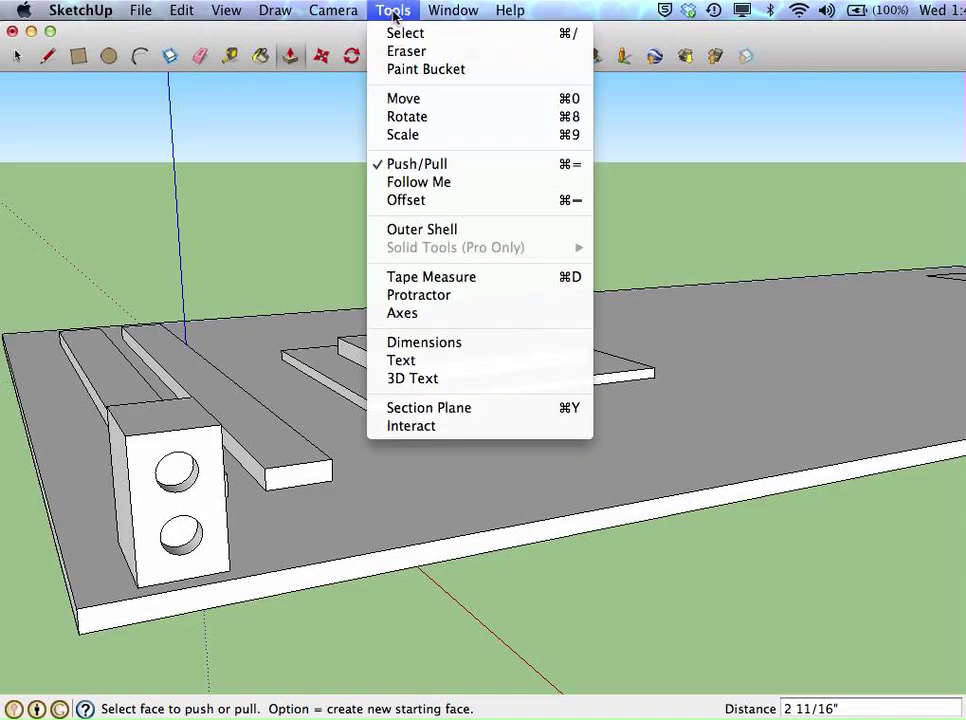
{"action": "left_click", "coordinate": [403, 365]}
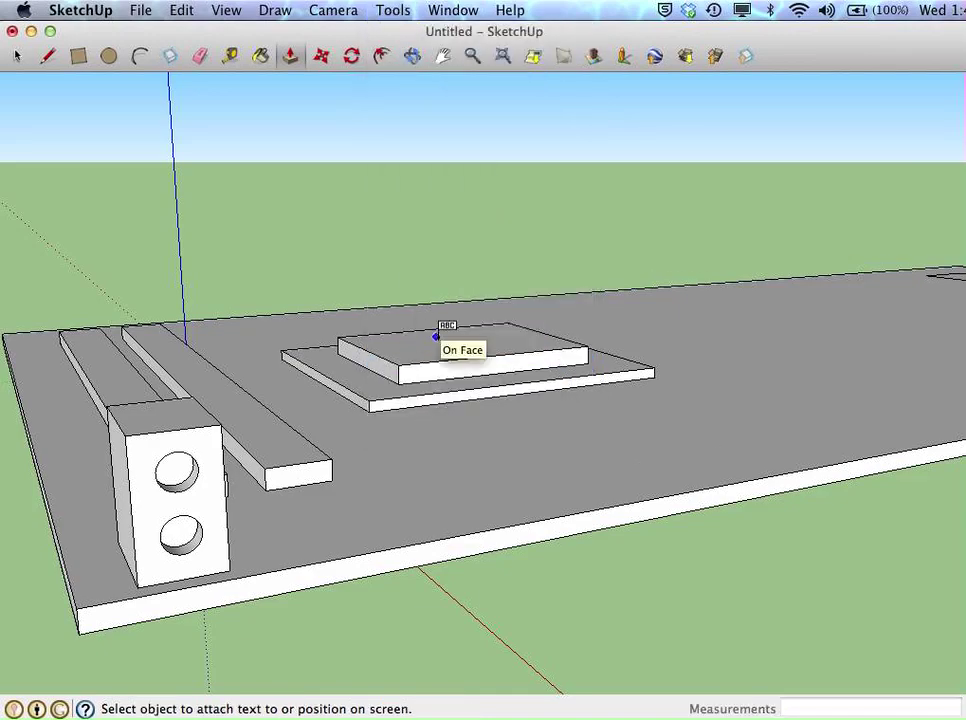
{"action": "left_click", "coordinate": [436, 337]}
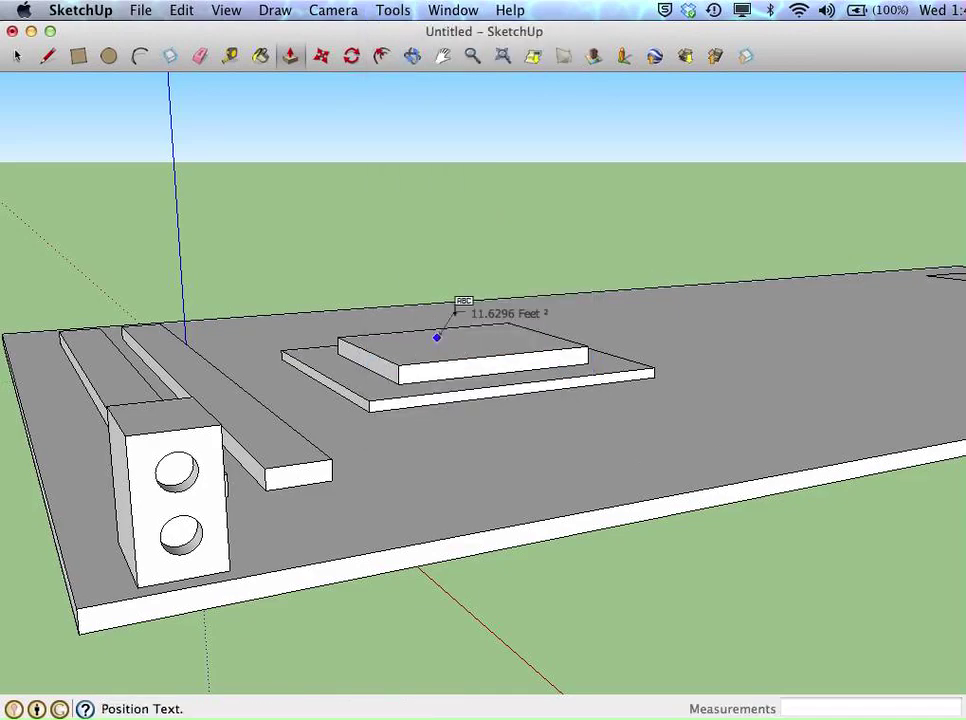
{"action": "left_click", "coordinate": [543, 184]}
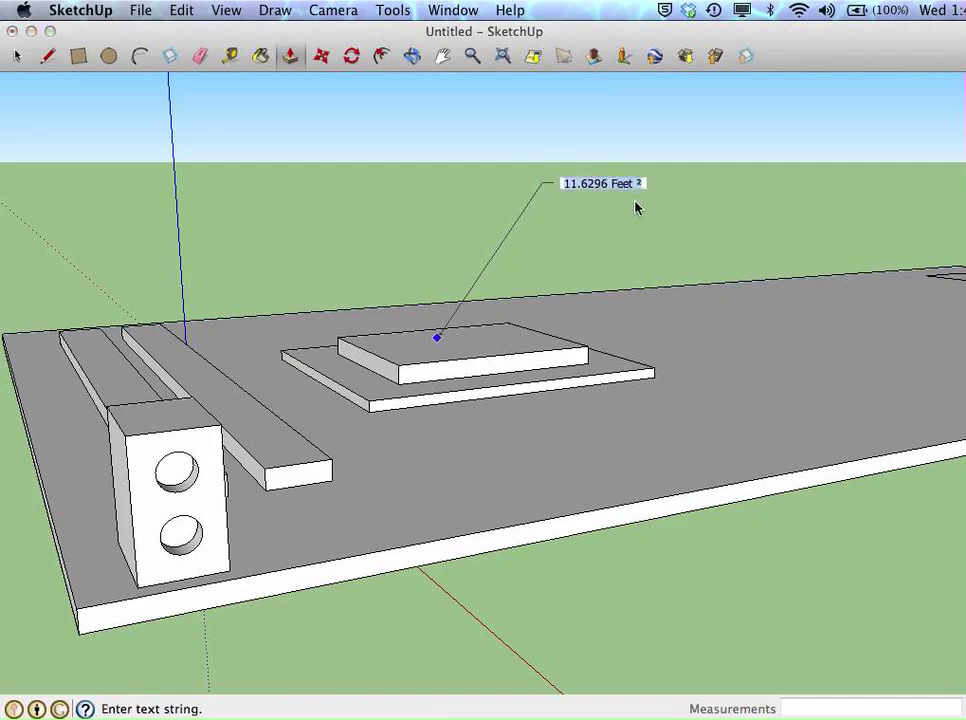
{"action": "type", "text": "CPU"}
{"action": "key", "text": "Return"}
{"action": "left_click", "coordinate": [621, 205]}
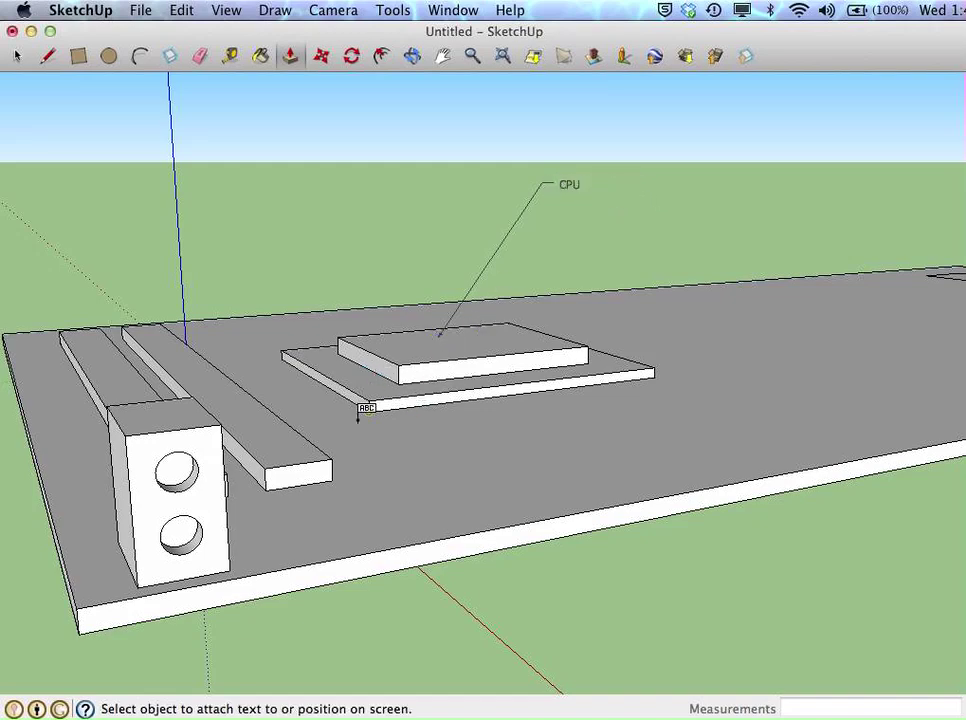
- Start a "Slots for the RAM" leader label from a RAM slot
{"action": "left_click", "coordinate": [116, 361]}
{"action": "left_click", "coordinate": [323, 145]}
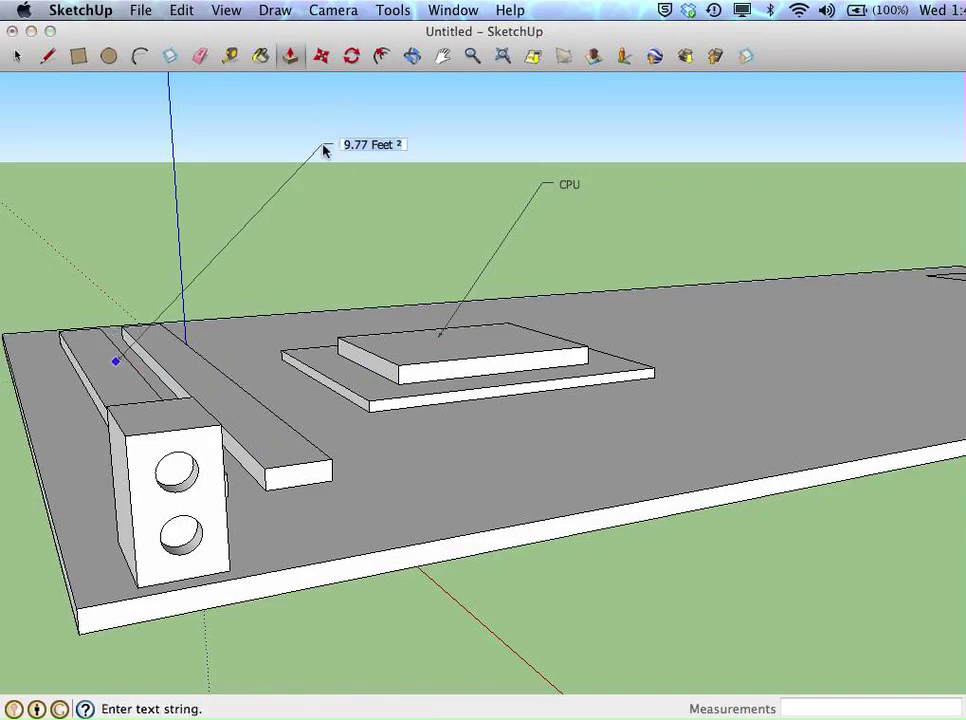
{"action": "type", "text": "Slots for the RAM"}
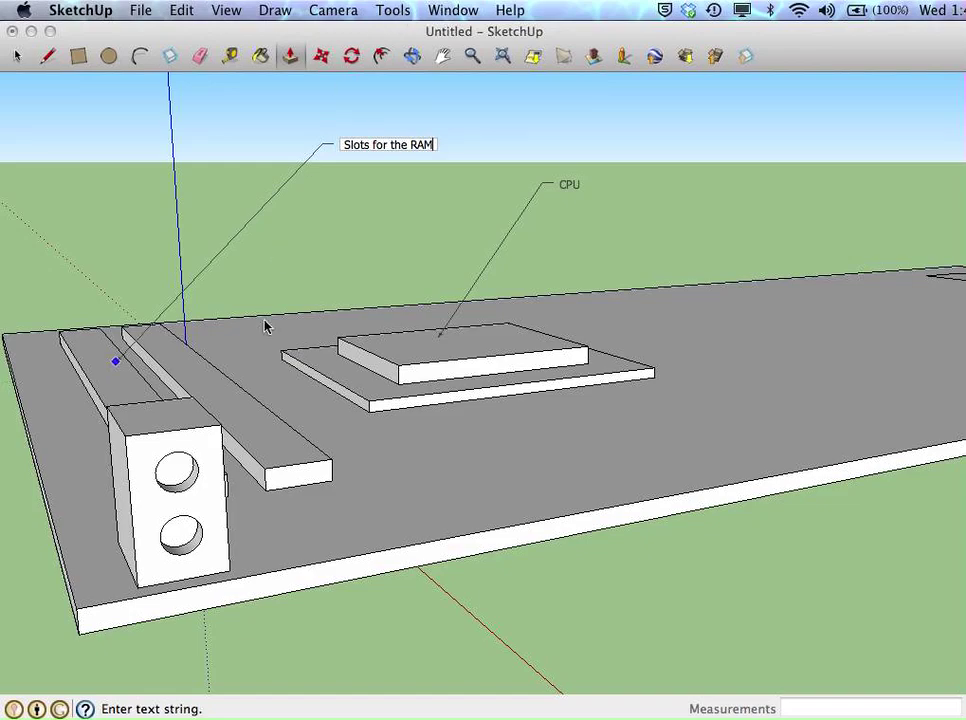
{"action": "left_click", "coordinate": [393, 14]}
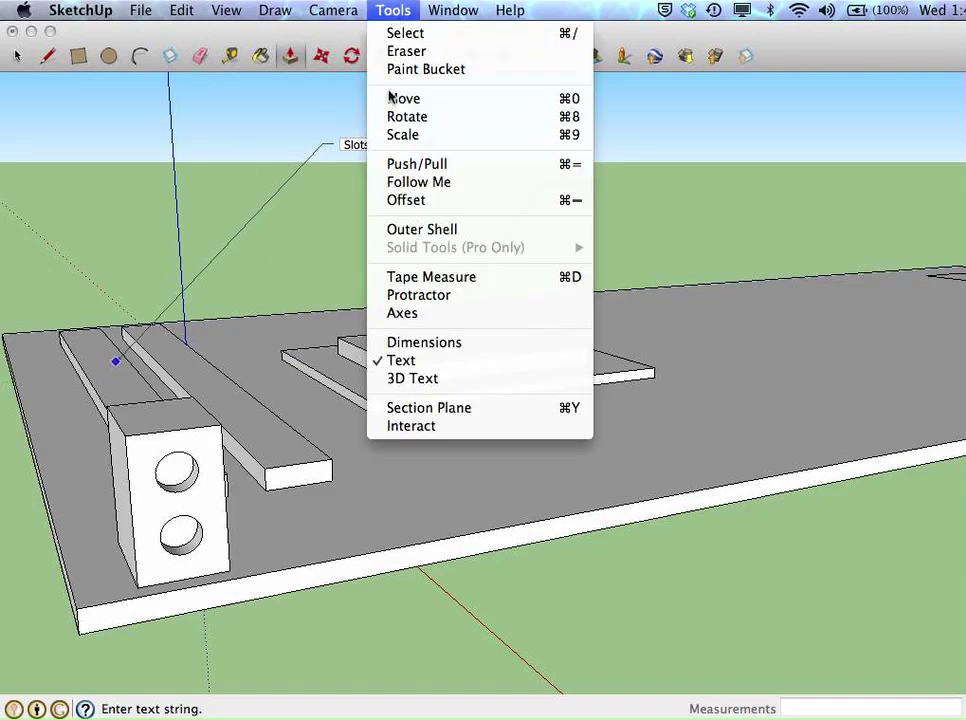
- Commit the RAM label and discard an unwanted second RAM slot label
{"action": "left_click", "coordinate": [410, 365]}
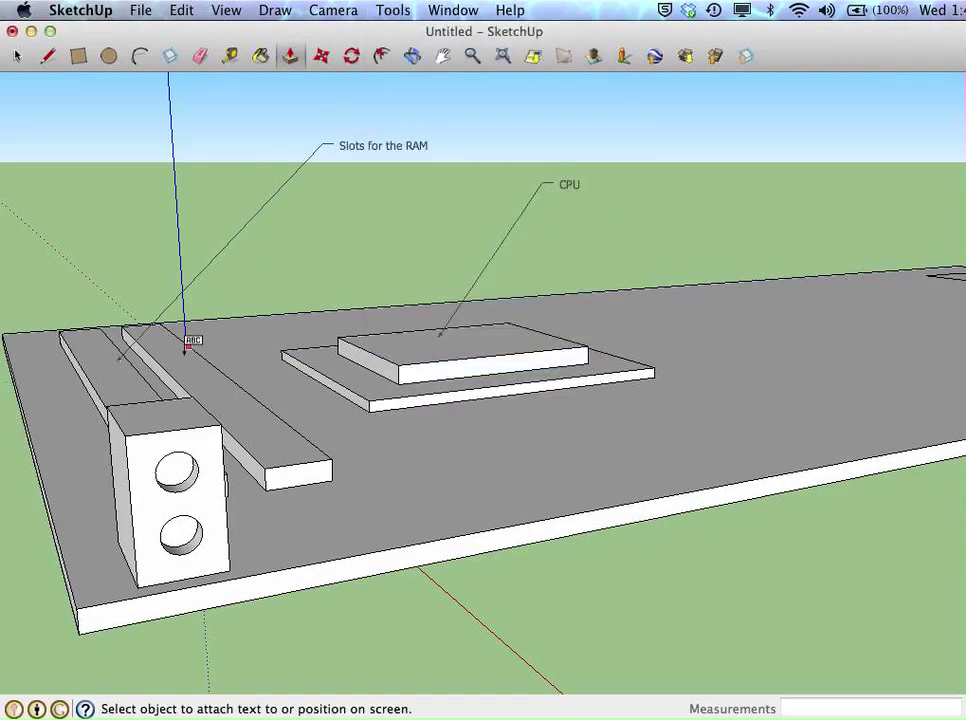
{"action": "left_click", "coordinate": [184, 352]}
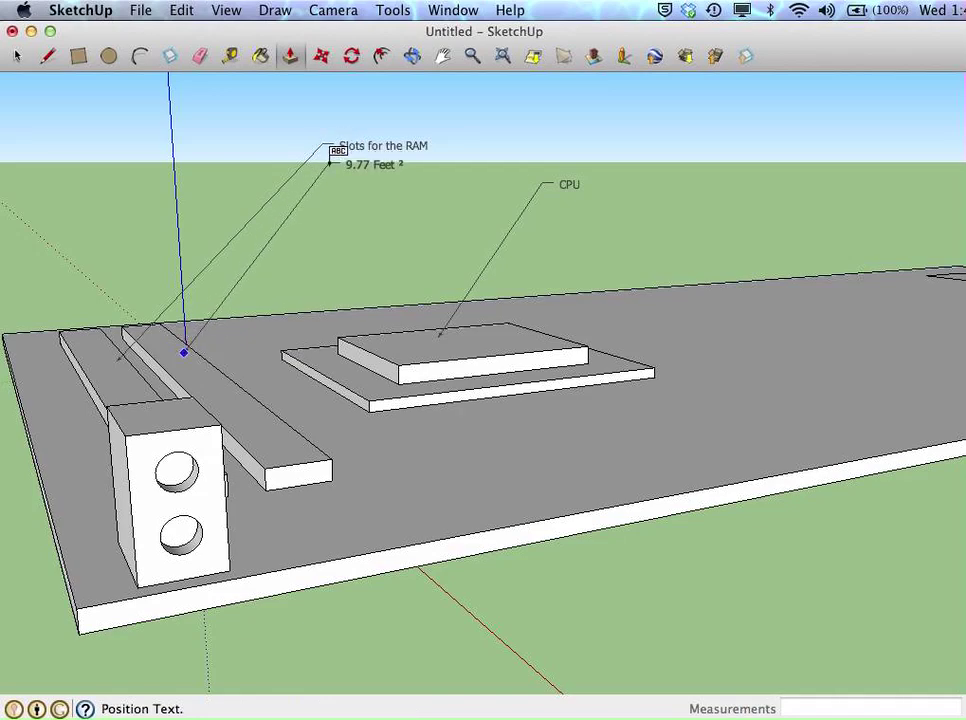
{"action": "left_click", "coordinate": [327, 157]}
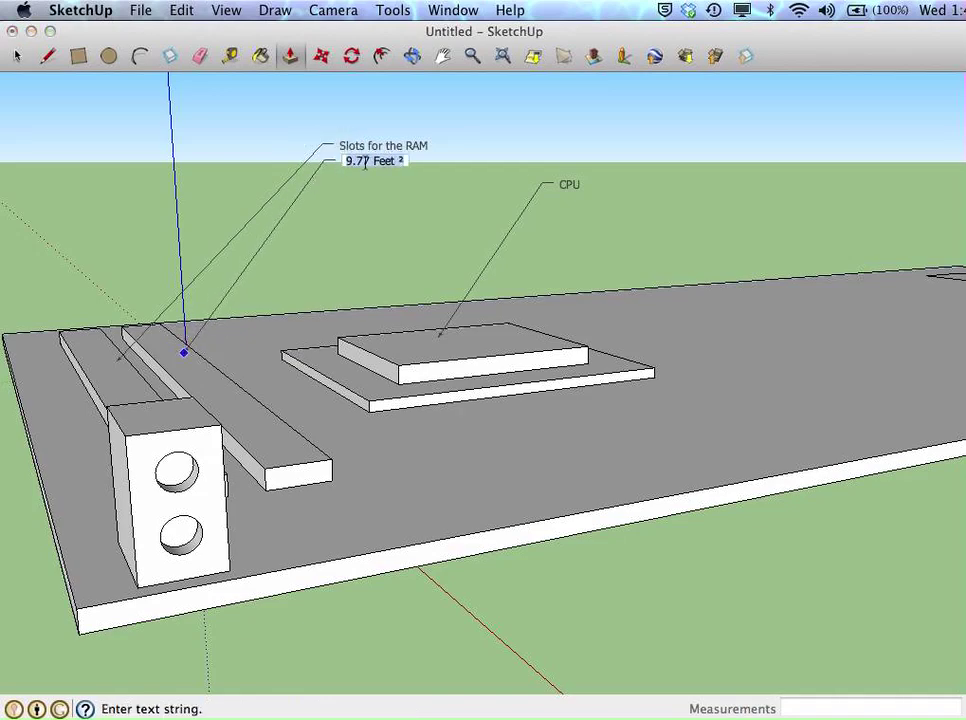
{"action": "left_click", "coordinate": [345, 161]}
{"action": "key", "text": "Delete"}
{"action": "key", "text": "Delete"}
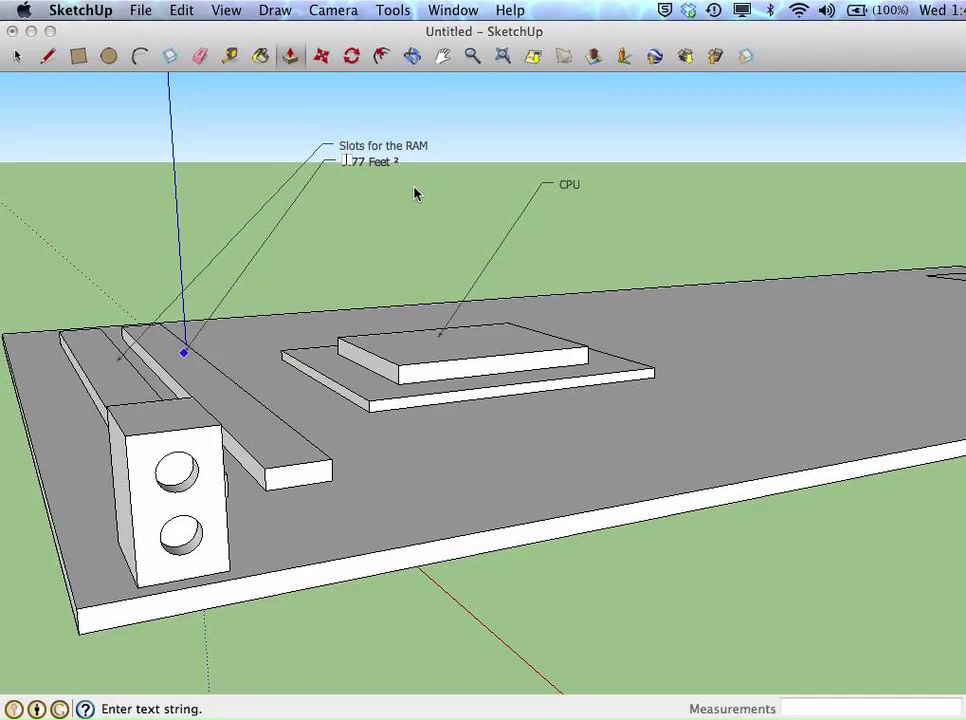
{"action": "key", "text": "Escape"}
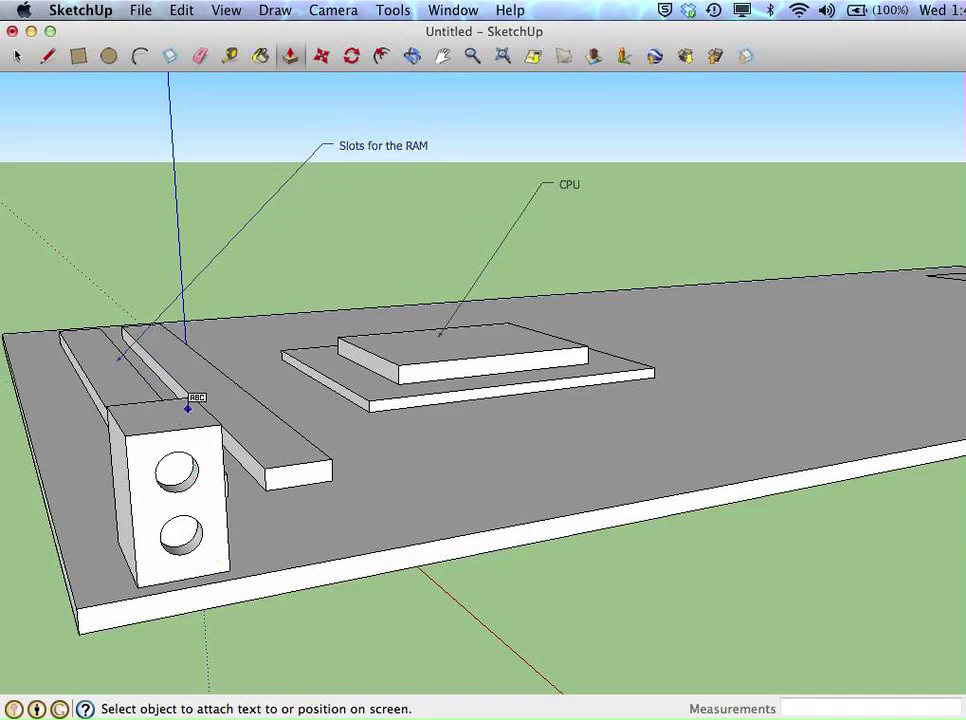
- Add a "Mouse connector" leader label from the upper round port
{"action": "left_click", "coordinate": [180, 468]}
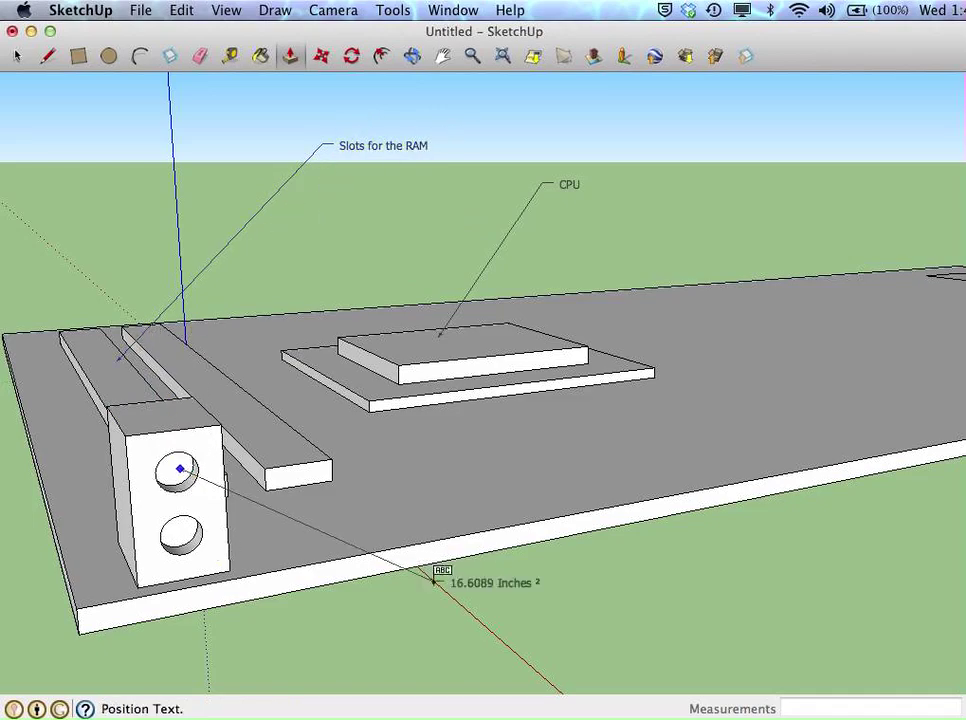
{"action": "left_click", "coordinate": [572, 588]}
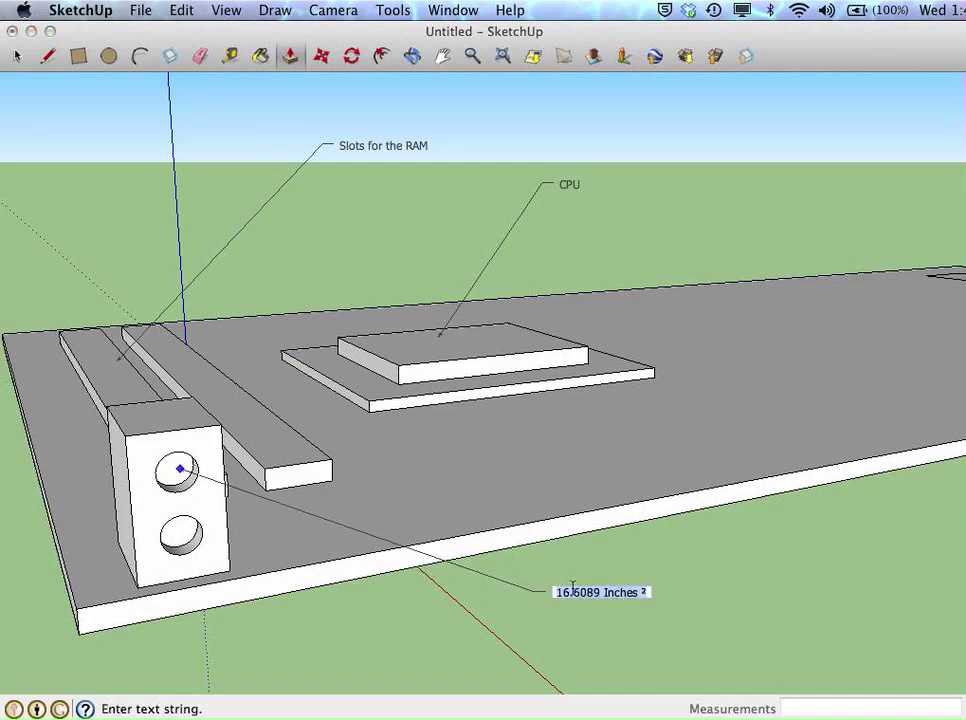
{"action": "type", "text": "Mouse co"}
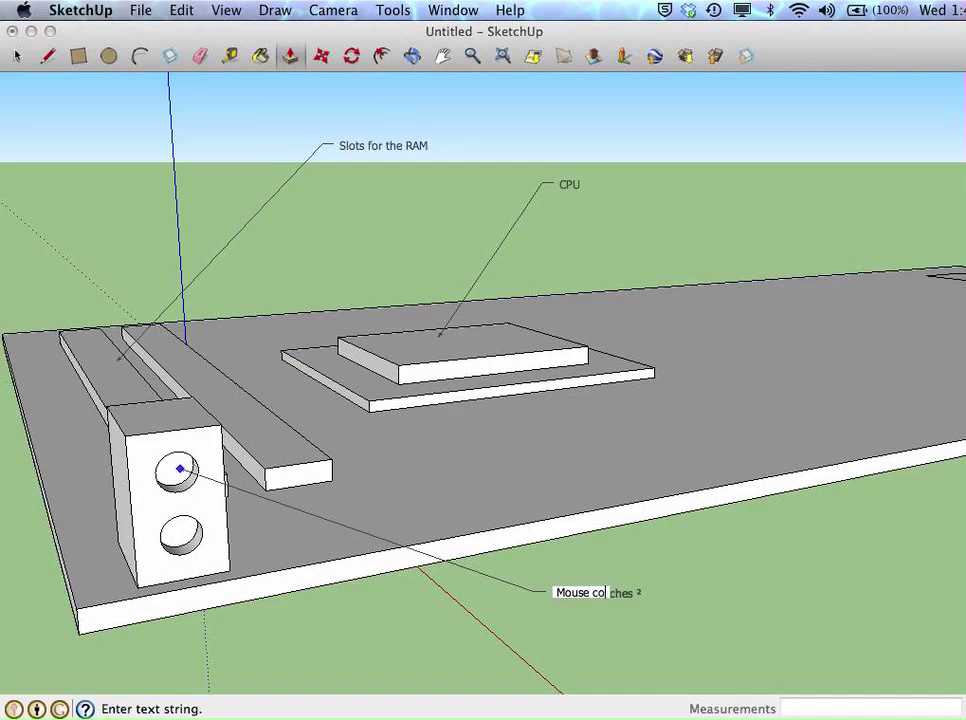
{"action": "type", "text": "nnector"}
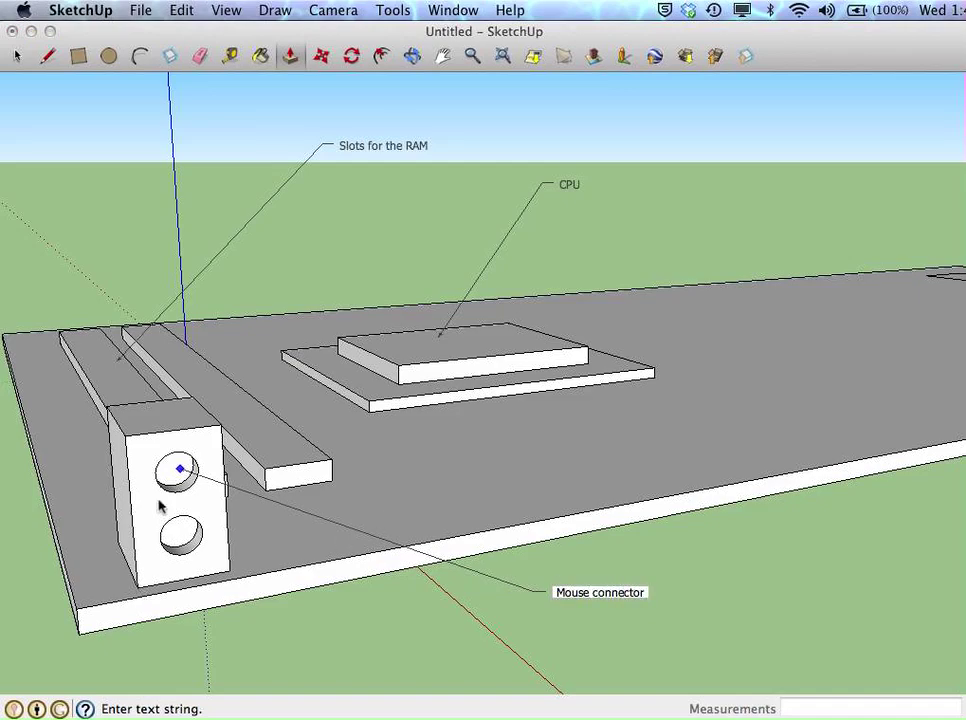
- Finish the Mouse connector label and add a "Keyboard connector" label on the lower port
{"action": "left_click", "coordinate": [393, 10]}
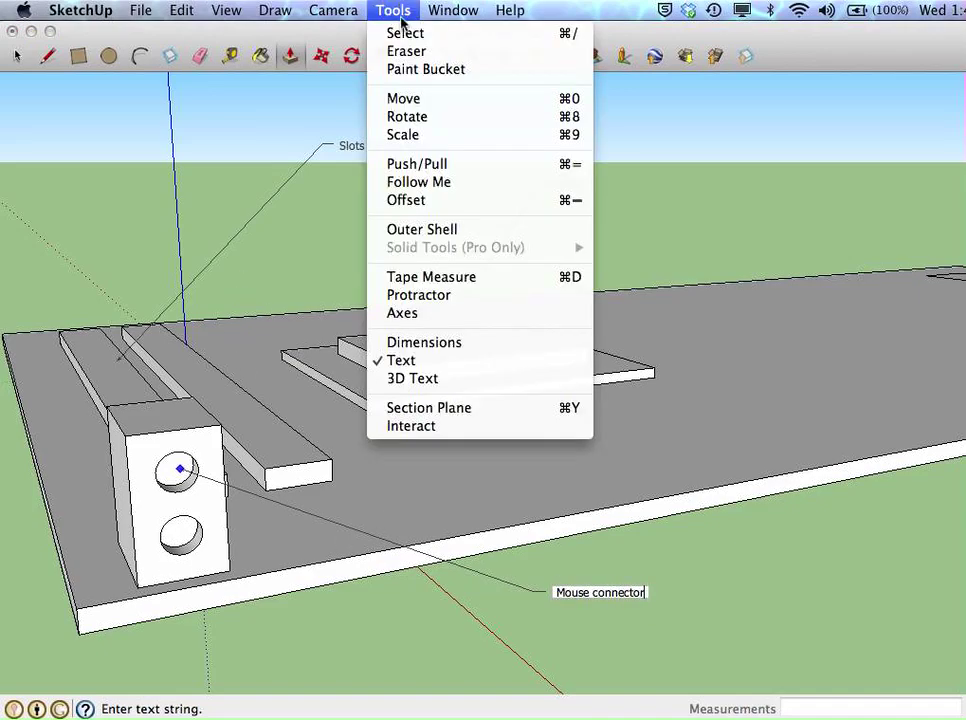
{"action": "left_click", "coordinate": [436, 314]}
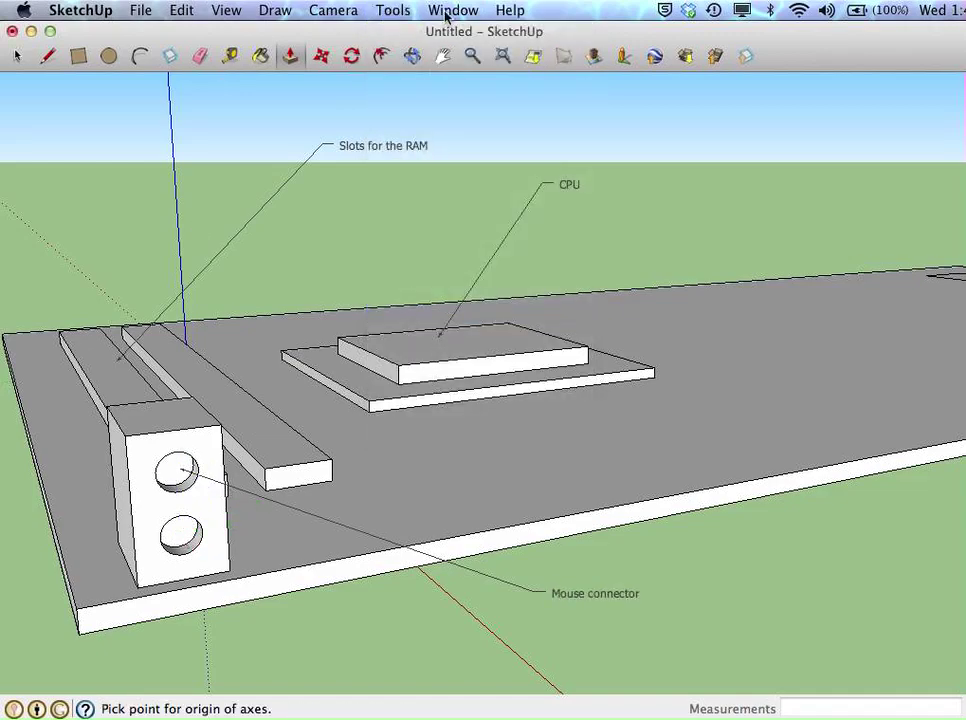
{"action": "left_click", "coordinate": [393, 10]}
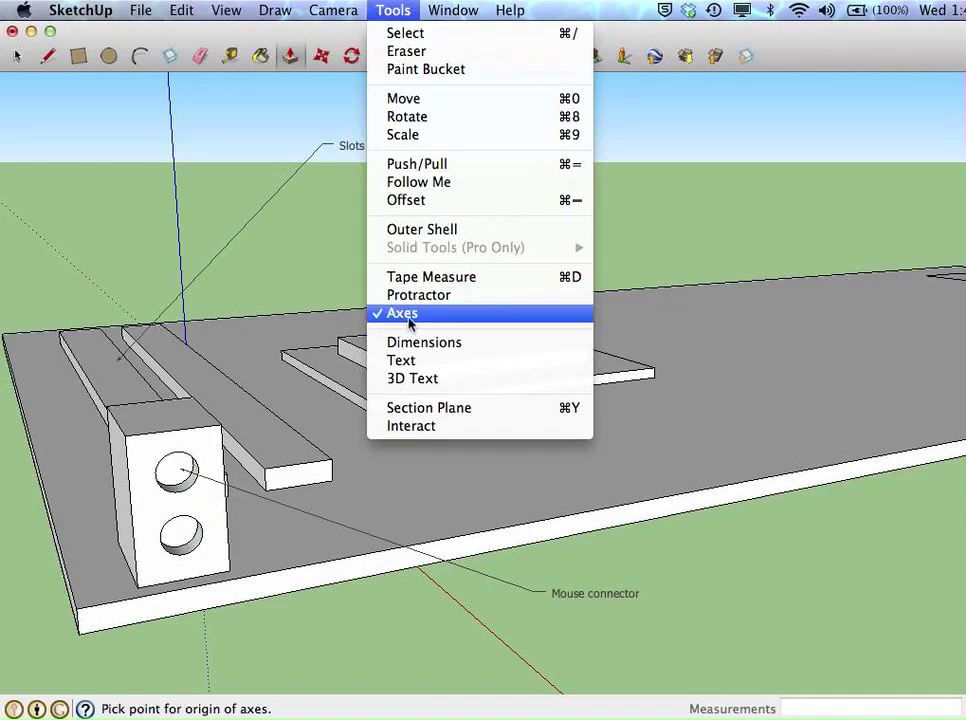
{"action": "left_click", "coordinate": [403, 362]}
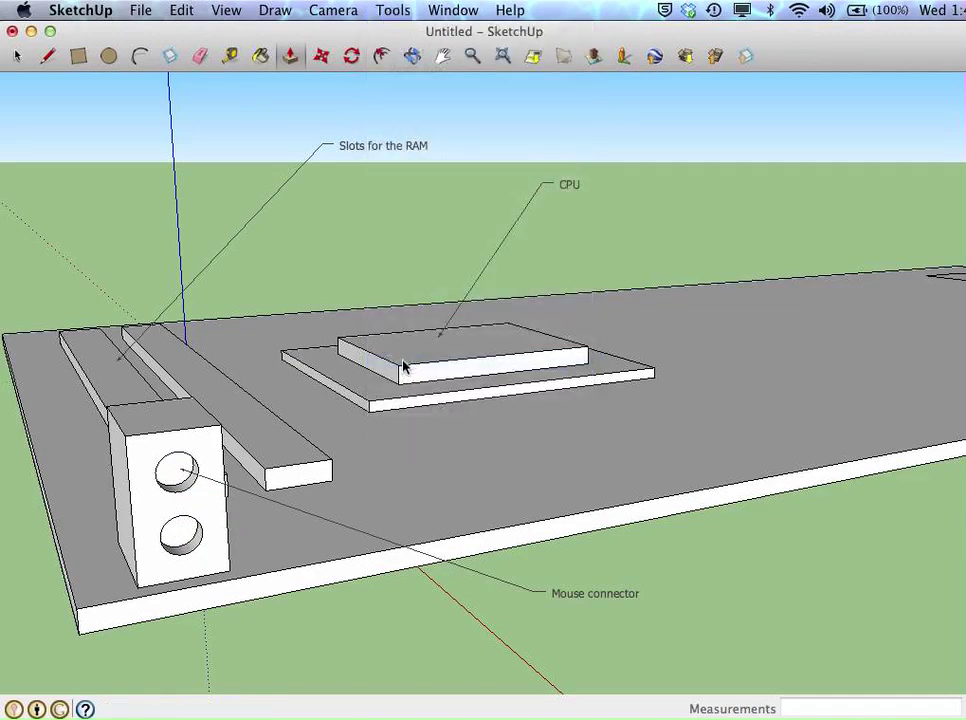
{"action": "left_click", "coordinate": [174, 534]}
{"action": "left_click", "coordinate": [355, 620]}
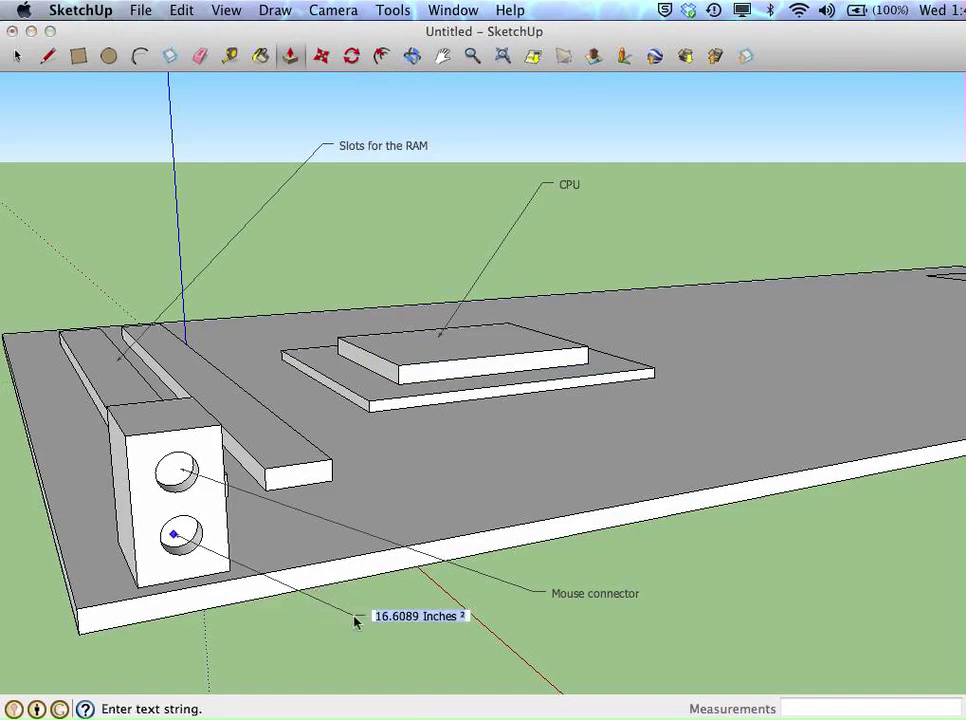
{"action": "type", "text": "Keyb"}
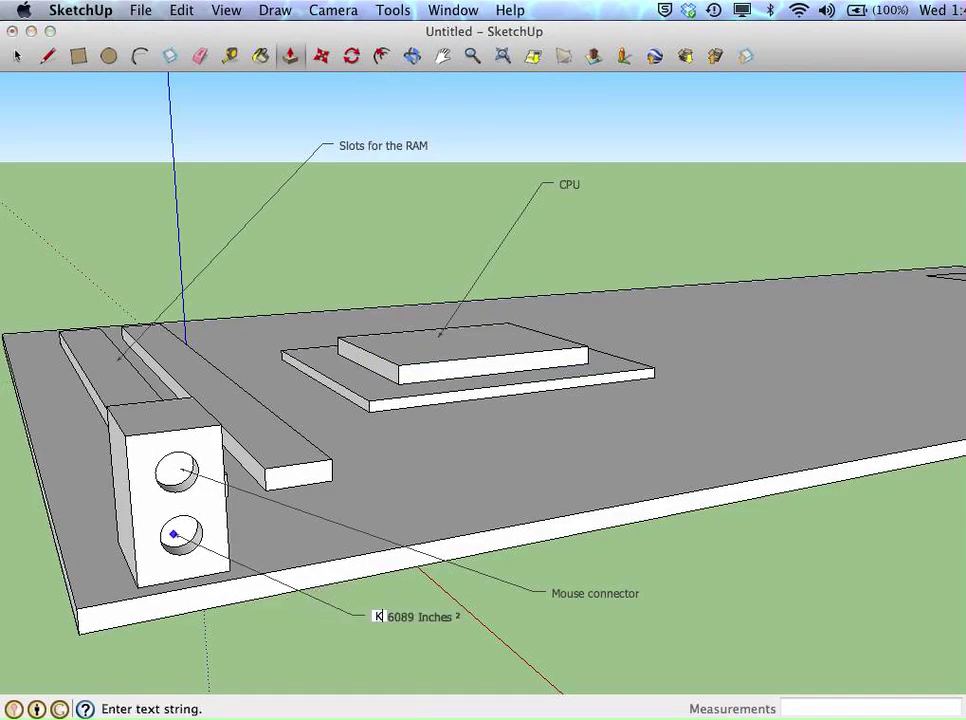
{"action": "type", "text": "oard conn"}
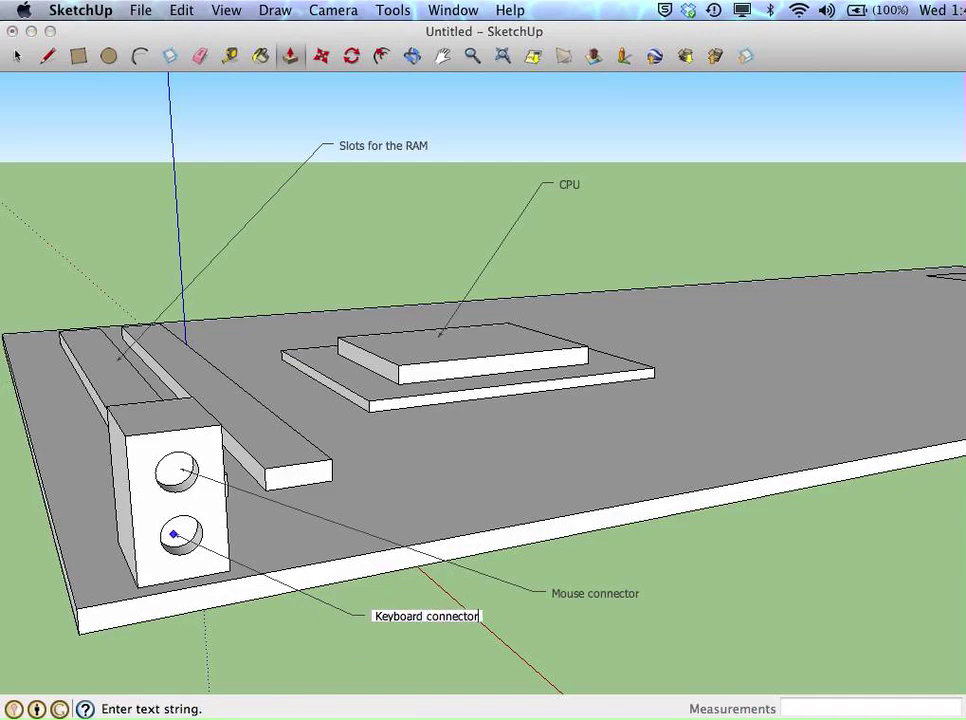
{"action": "type", "text": "ector"}
{"action": "key", "text": "Return"}
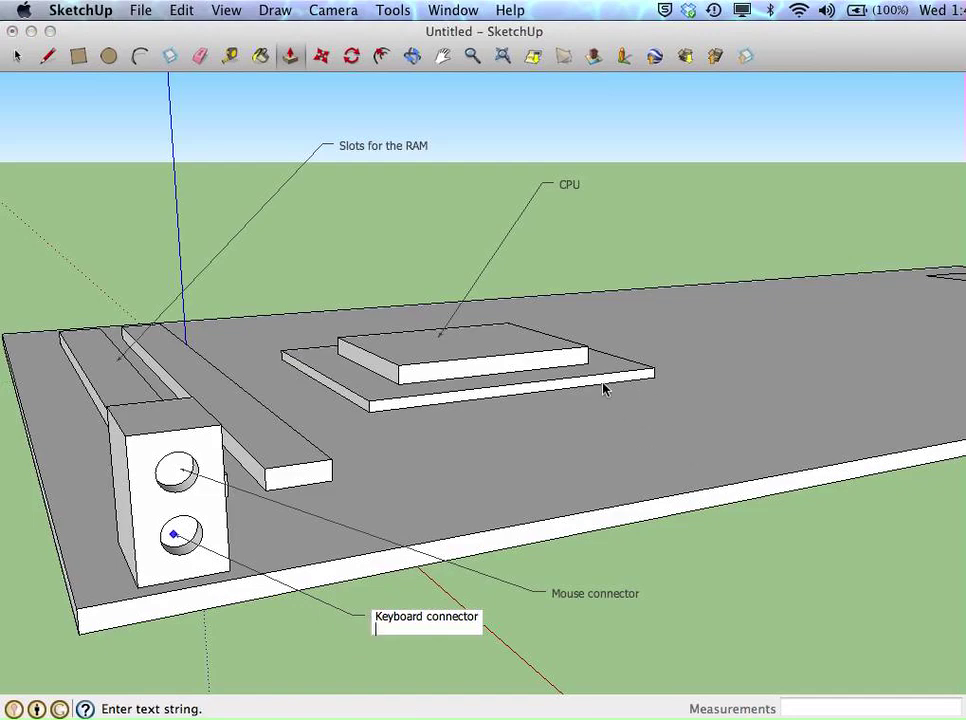
- Add a "MOTHERBOARD" leader label from the board's top face, off its front right edge
{"action": "left_click", "coordinate": [393, 10]}
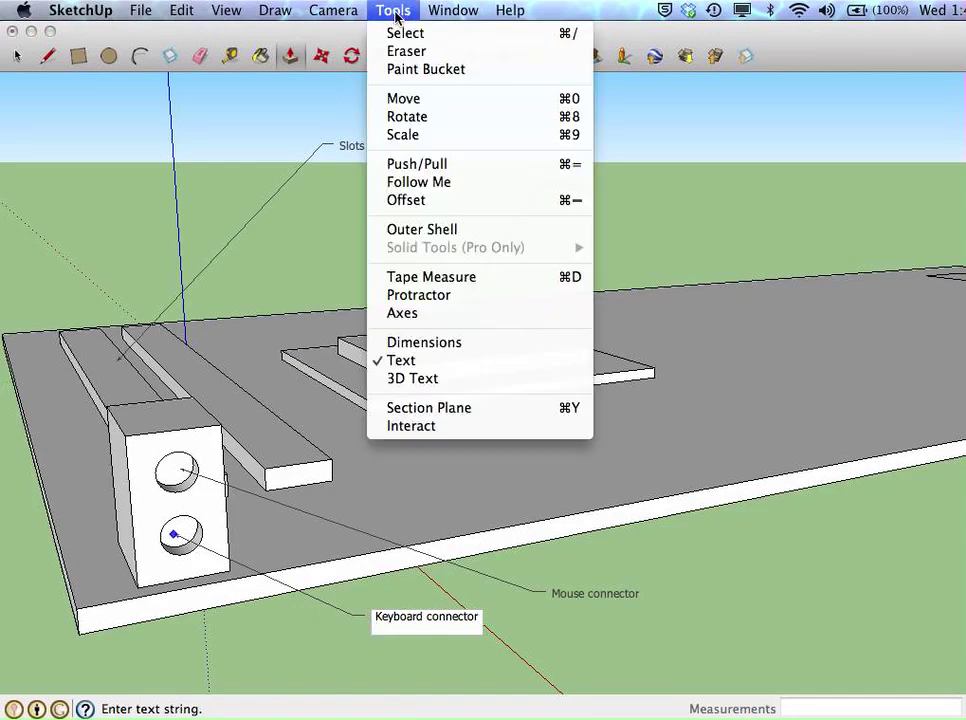
{"action": "left_click", "coordinate": [433, 362]}
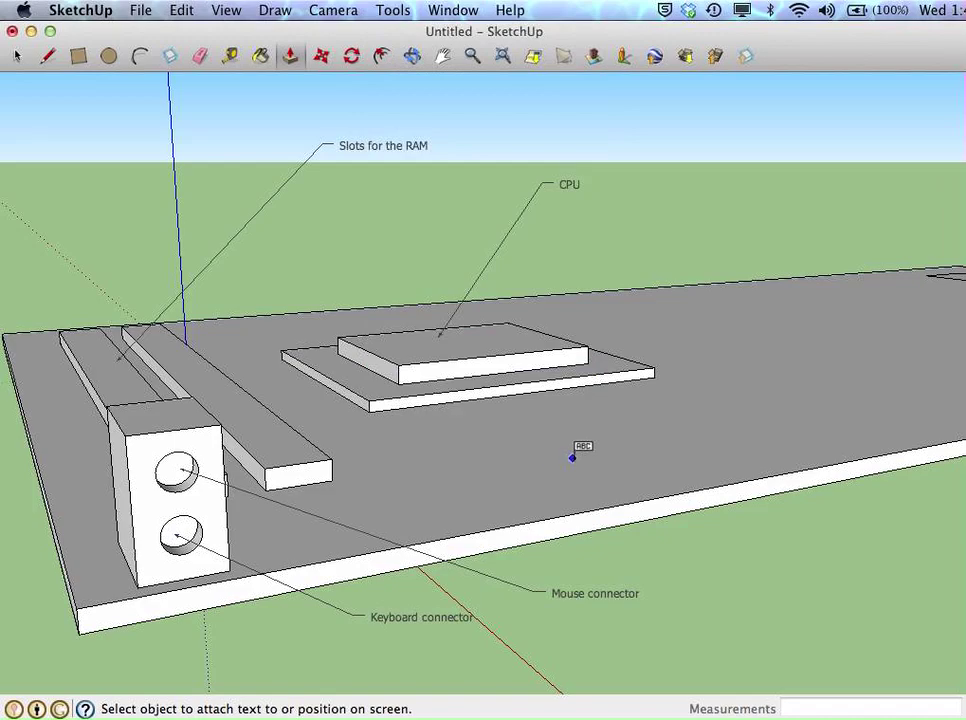
{"action": "left_click", "coordinate": [572, 458]}
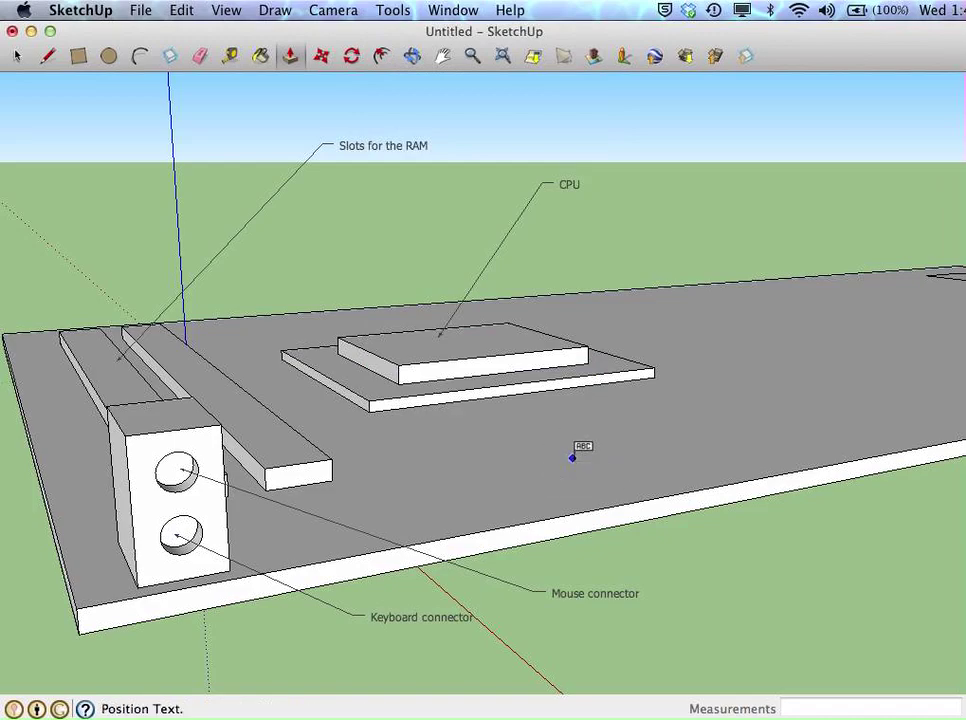
{"action": "left_click", "coordinate": [786, 550]}
{"action": "type", "text": "MOTHERBOARD"}
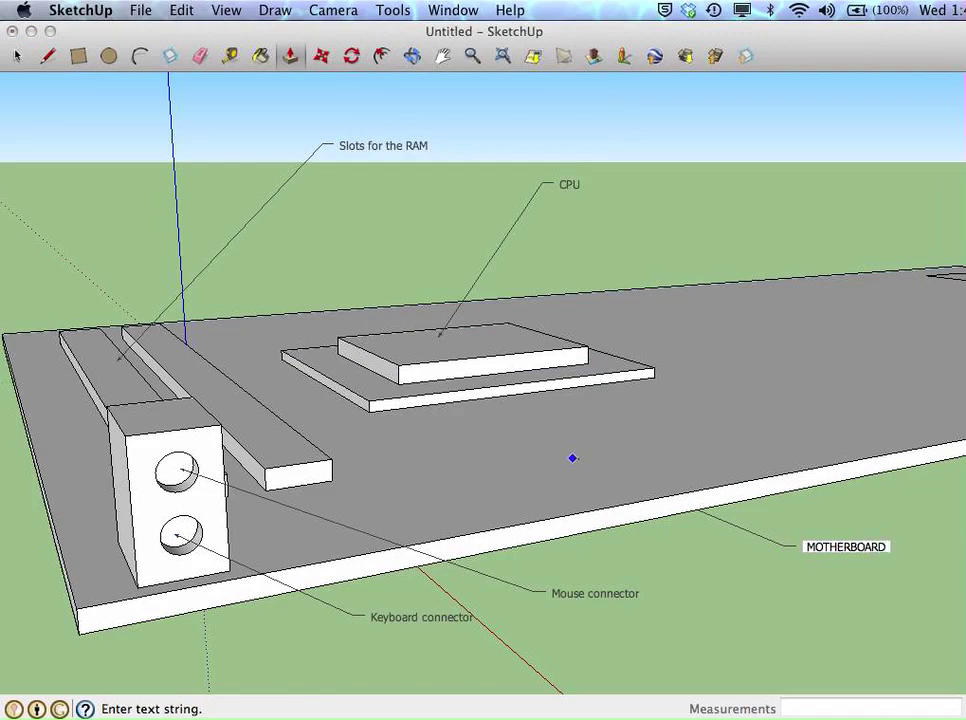
{"action": "left_click", "coordinate": [16, 56]}
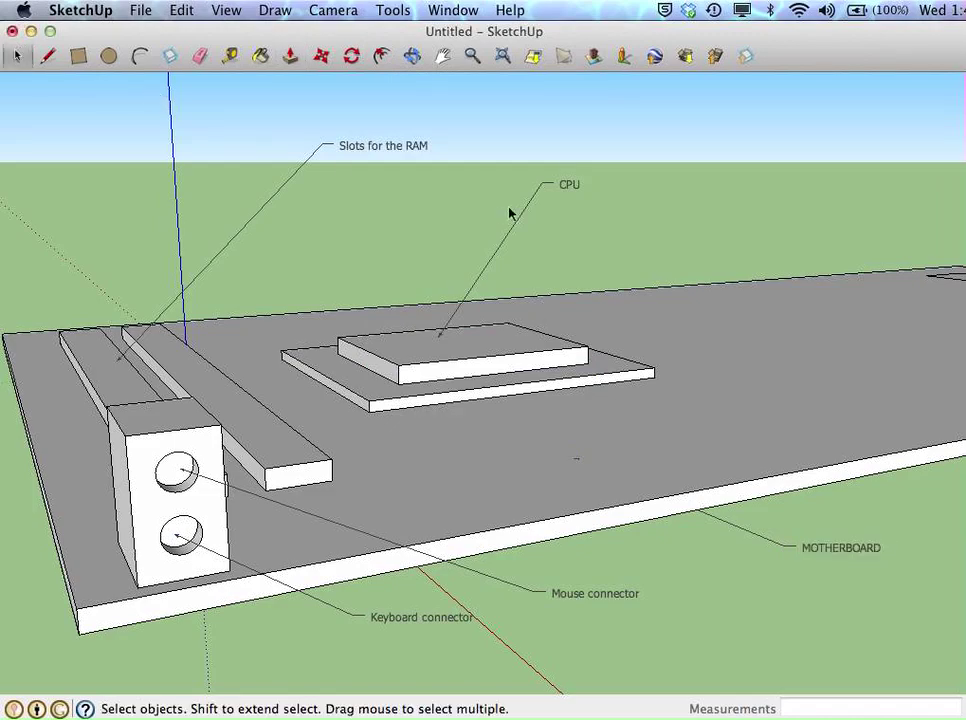
- Tilt and zoom out from the motherboard, then pick Paint Bucket to bring up the colour palette
{"action": "left_click", "coordinate": [441, 56]}
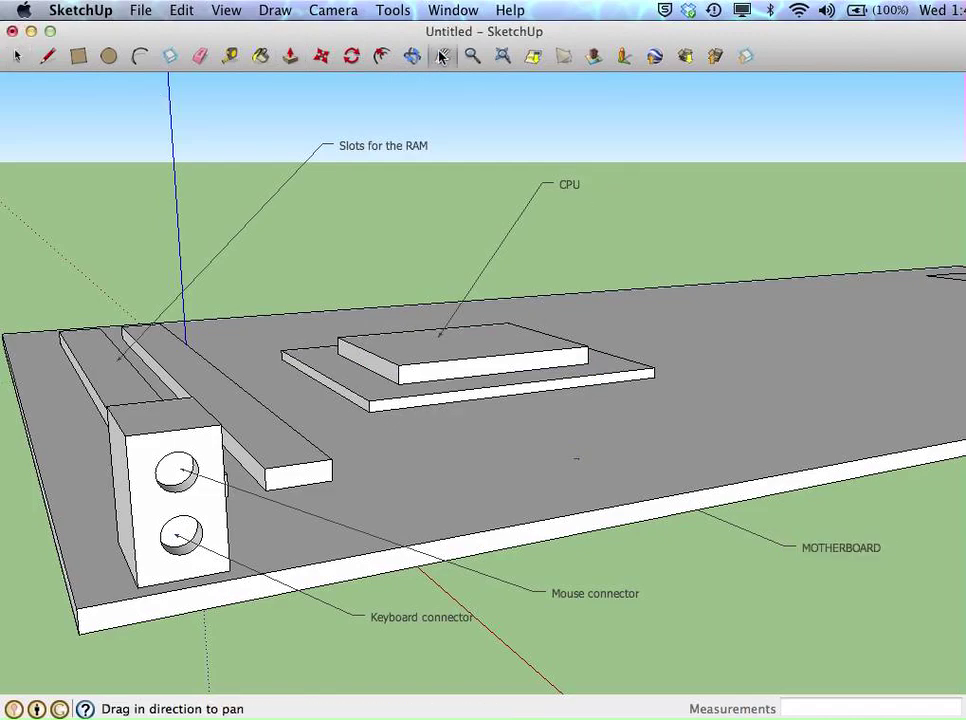
{"action": "left_click", "coordinate": [412, 56]}
{"action": "mouse_move", "coordinate": [472, 147]}
{"action": "left_mouse_down"}
{"action": "mouse_move", "coordinate": [474, 177]}
{"action": "mouse_move", "coordinate": [458, 162]}
{"action": "left_mouse_up"}
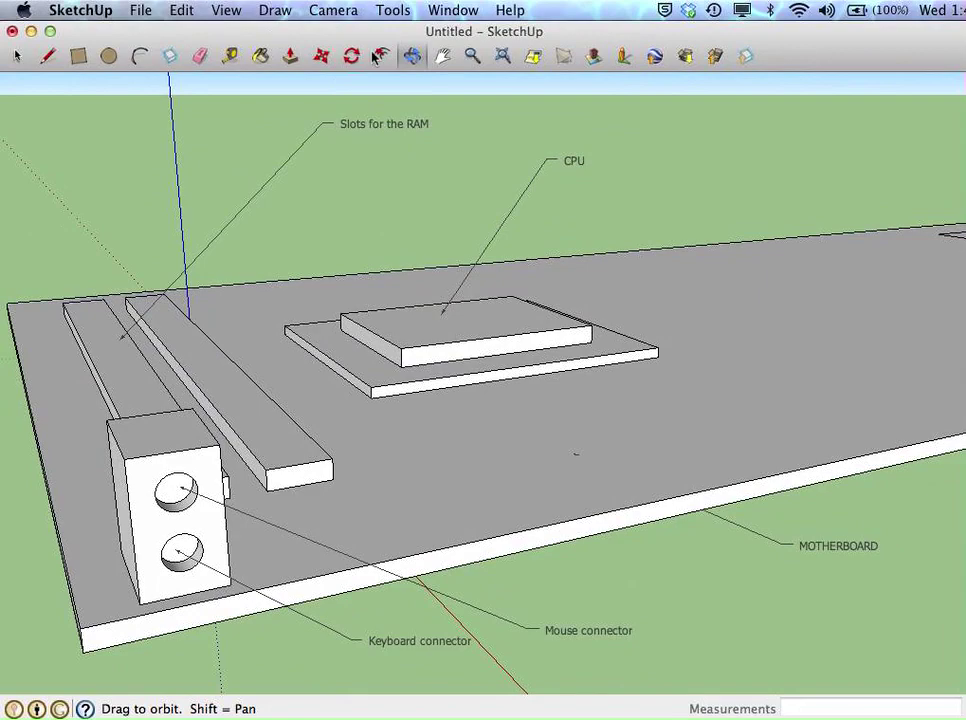
{"action": "key", "text": "z"}
{"action": "left_click_drag", "start_coordinate": [543, 157], "coordinate": [565, 302]}
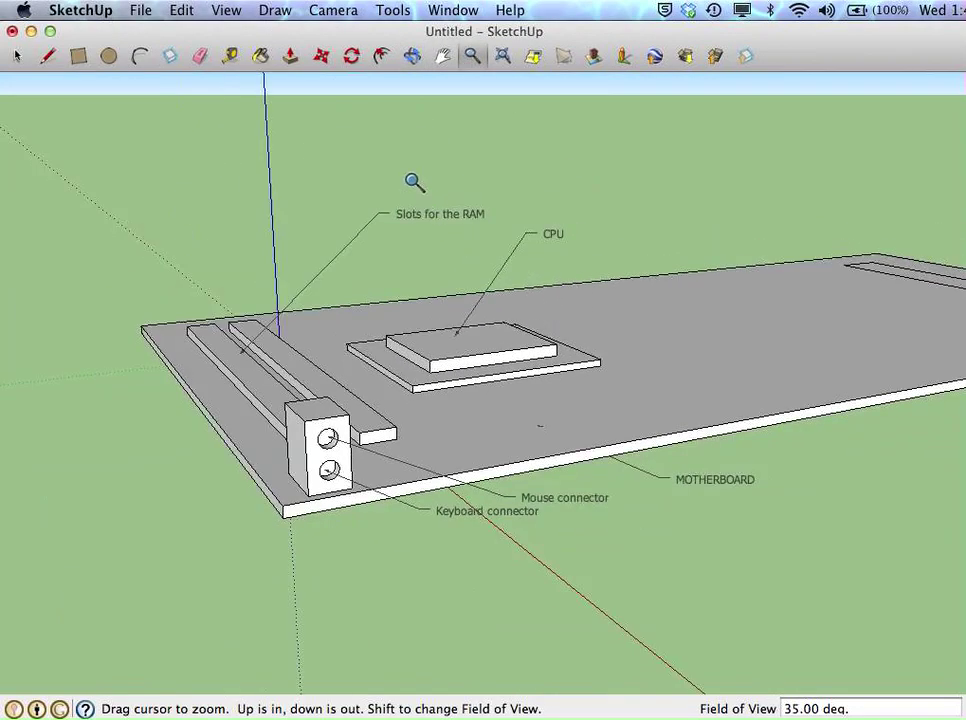
{"action": "left_click", "coordinate": [259, 57]}
{"action": "key", "text": "super"}
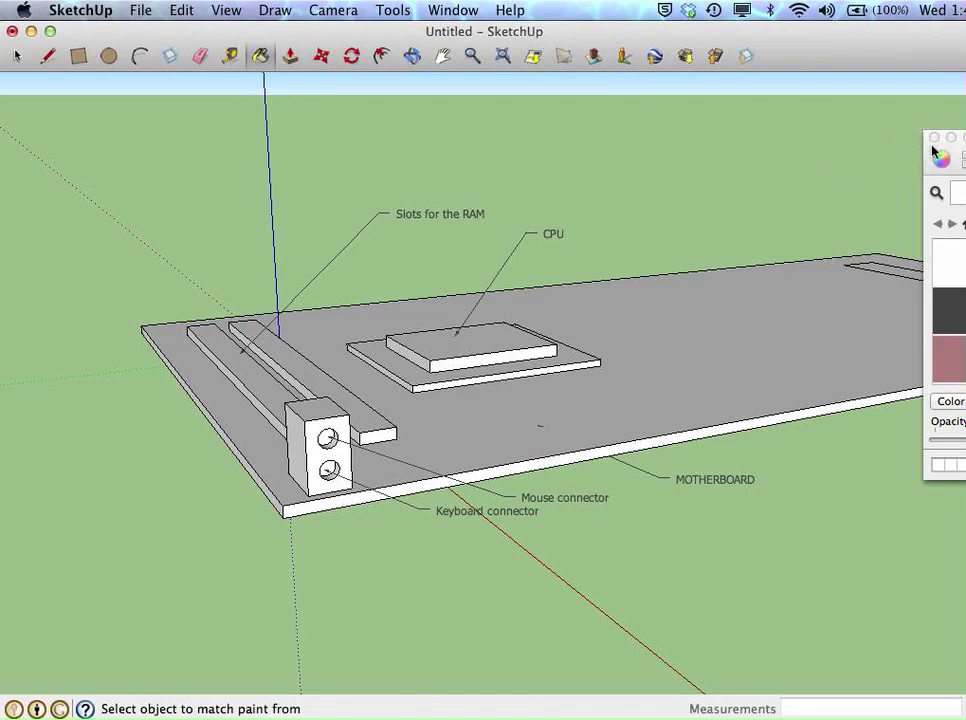
- Paint the motherboard's top face green, replacing a first dark red try
{"action": "left_click_drag", "start_coordinate": [932, 150], "coordinate": [704, 313]}
{"action": "scroll", "coordinate": [842, 499], "scroll_direction": "down", "scroll_amount": 5}
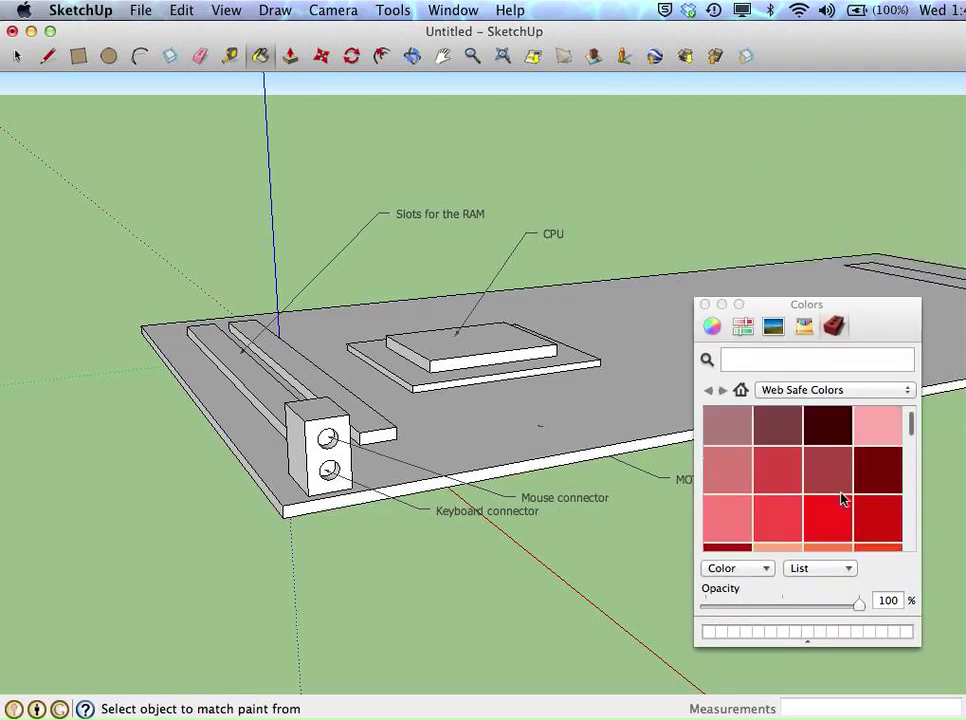
{"action": "scroll", "coordinate": [842, 499], "scroll_direction": "down", "scroll_amount": 3}
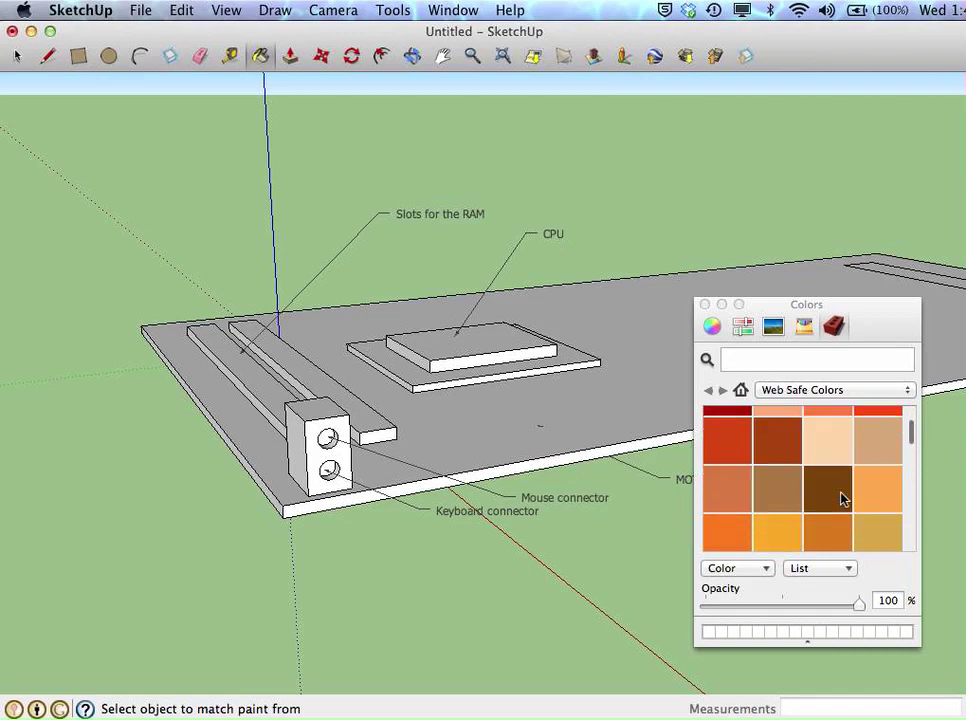
{"action": "scroll", "coordinate": [842, 499], "scroll_direction": "up", "scroll_amount": 1}
{"action": "left_click", "coordinate": [718, 463]}
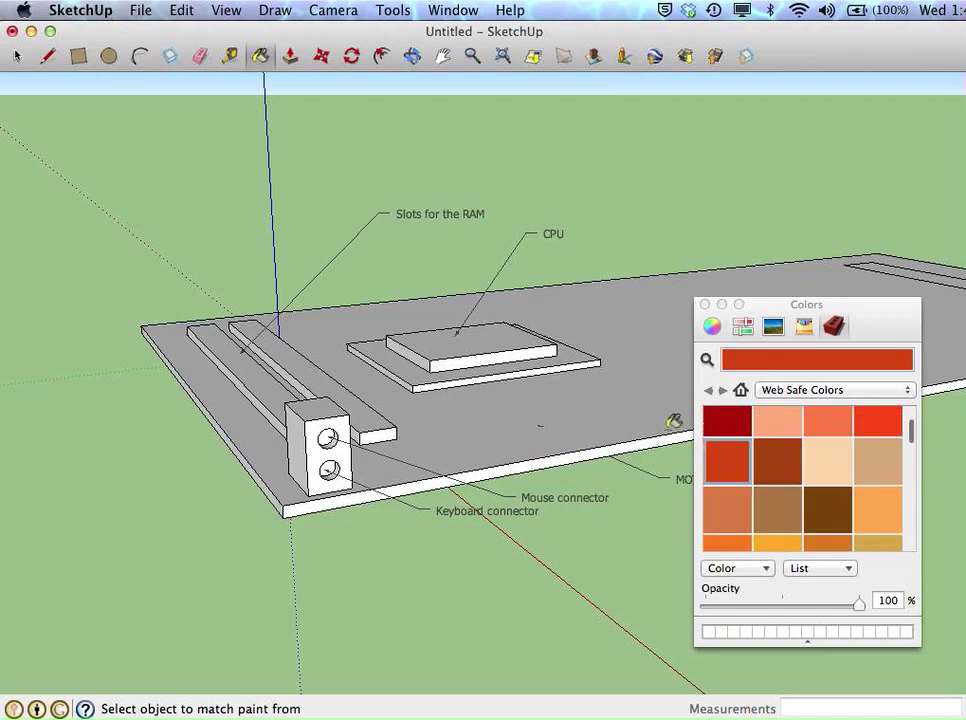
{"action": "left_click", "coordinate": [606, 419]}
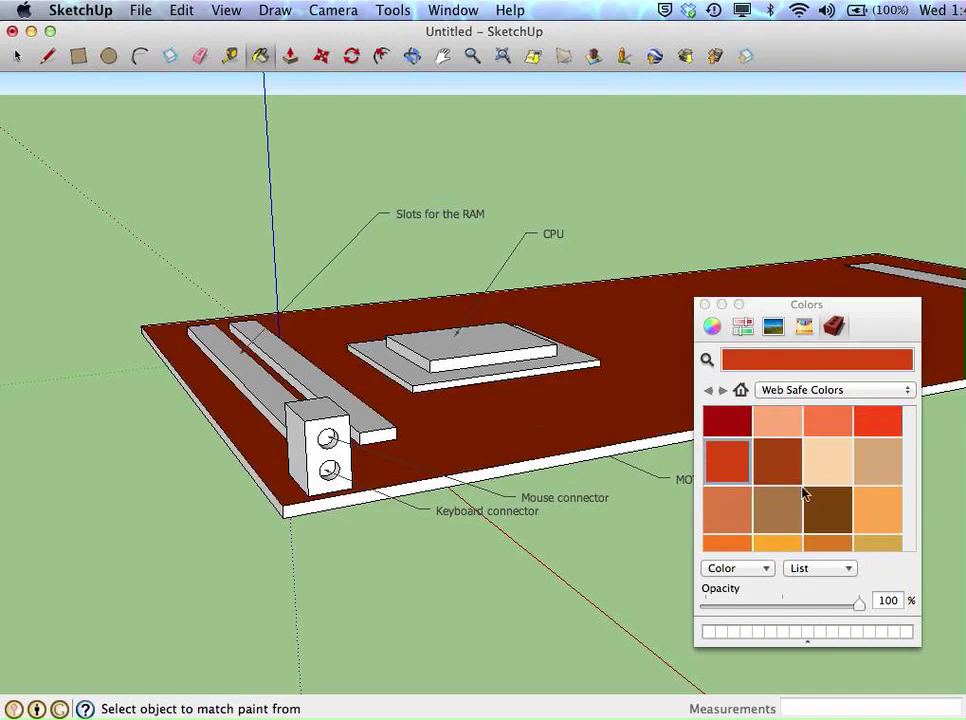
{"action": "scroll", "coordinate": [795, 513], "scroll_direction": "down", "scroll_amount": 8}
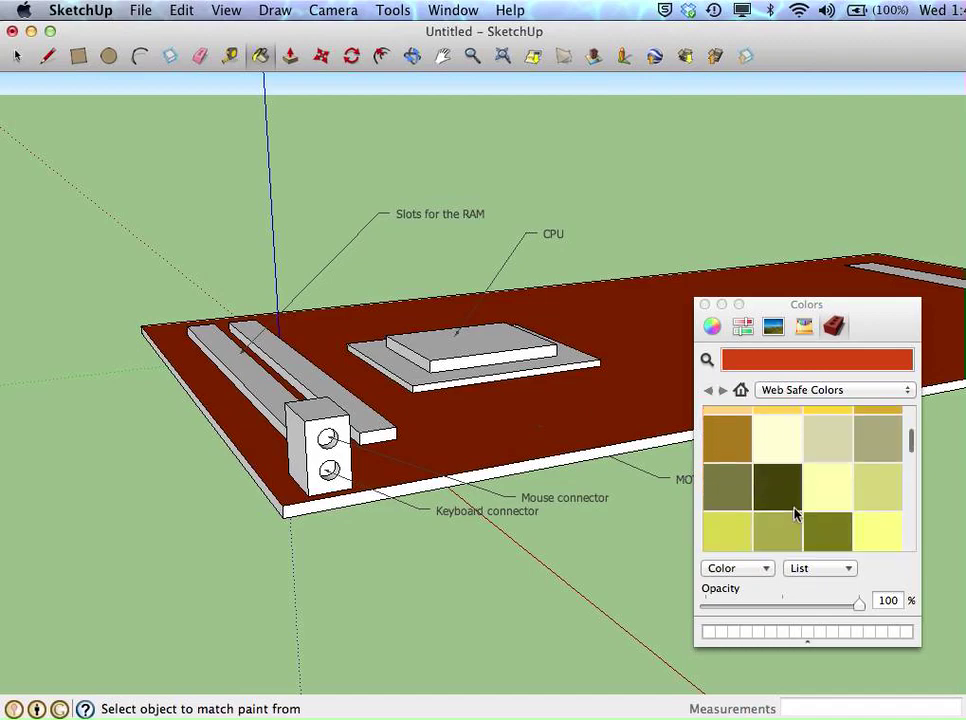
{"action": "scroll", "coordinate": [795, 513], "scroll_direction": "down", "scroll_amount": 5}
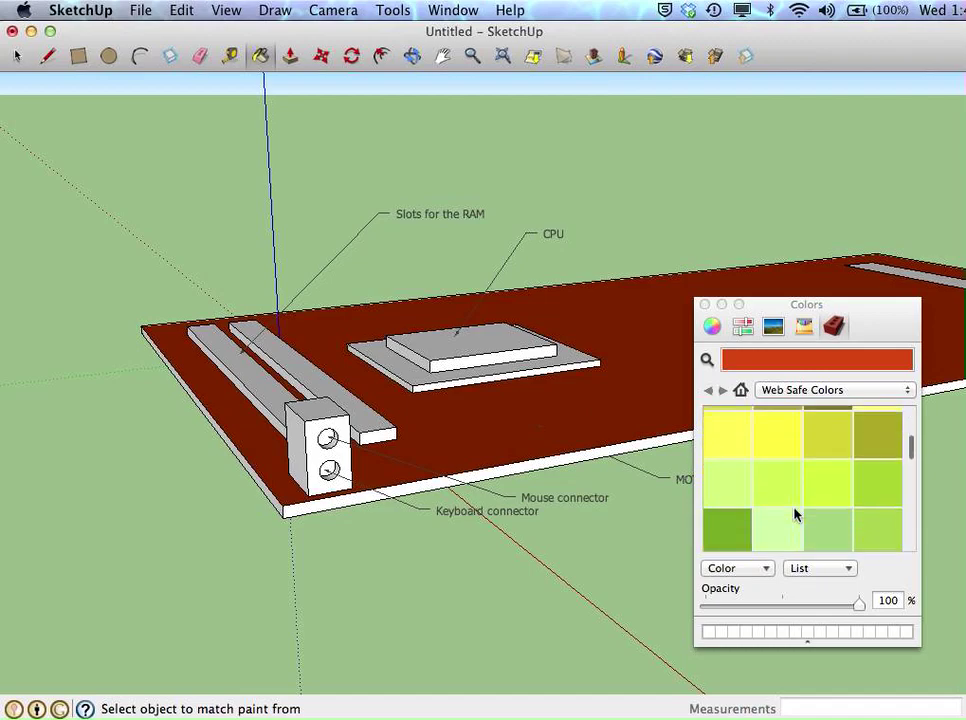
{"action": "left_click", "coordinate": [724, 537]}
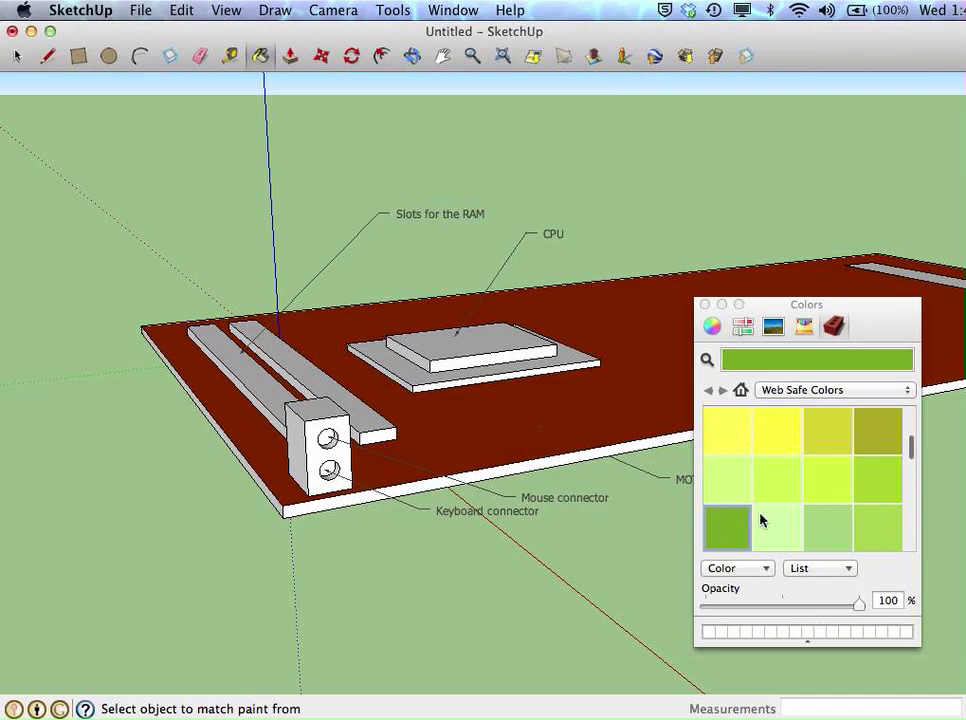
{"action": "left_click", "coordinate": [838, 515]}
{"action": "left_click", "coordinate": [603, 402]}
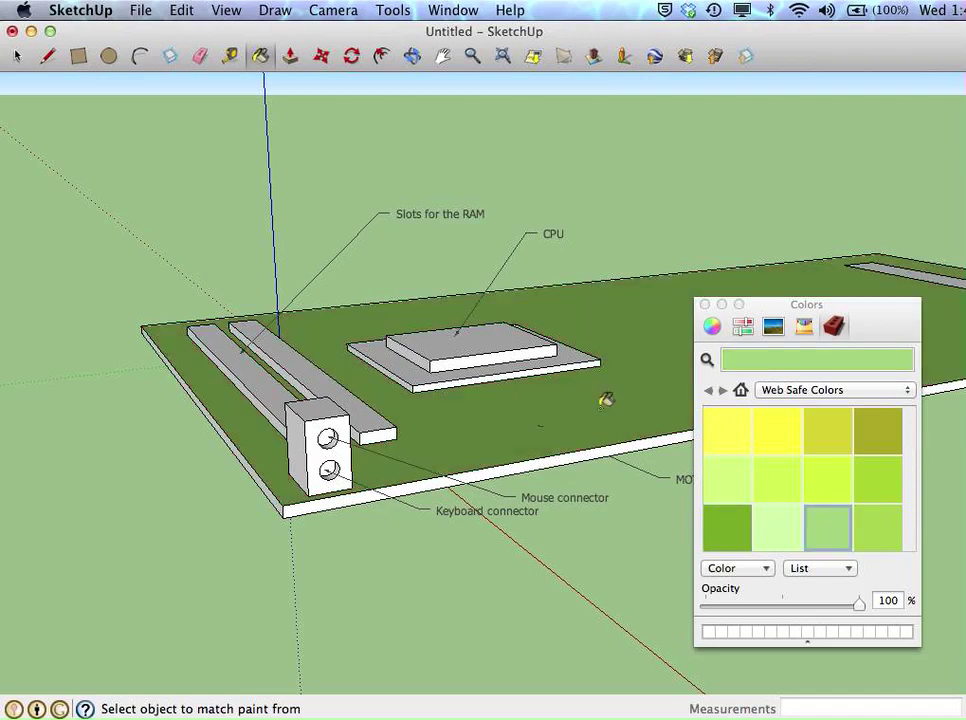
- Paint both RAM slots brown and the CPU top dark olive, then close the palette
{"action": "scroll", "coordinate": [735, 483], "scroll_direction": "up", "scroll_amount": 6}
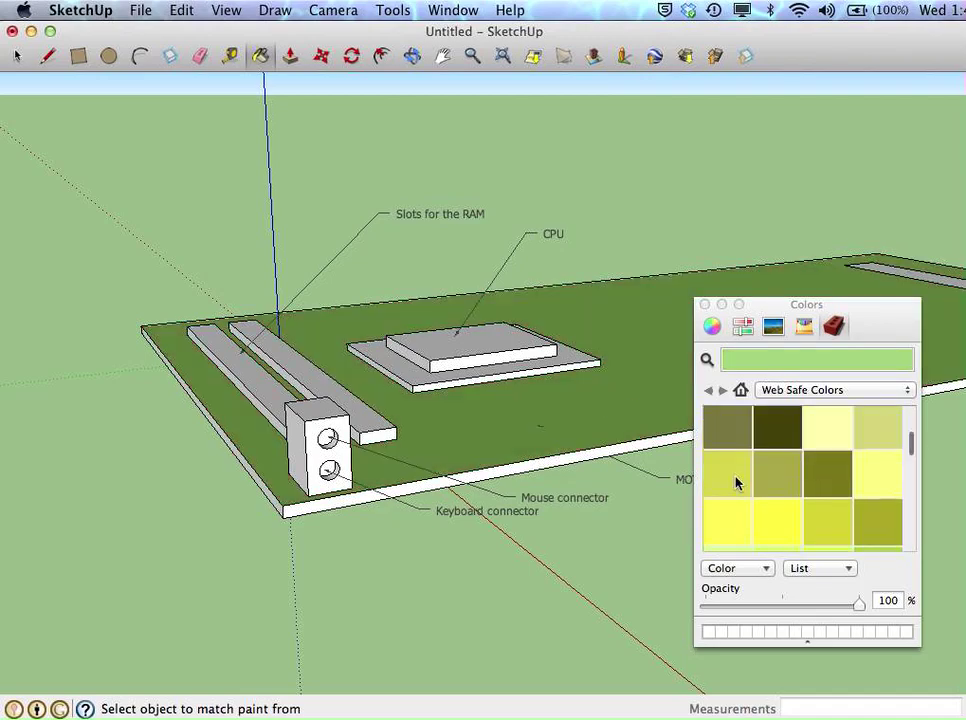
{"action": "left_click", "coordinate": [724, 473]}
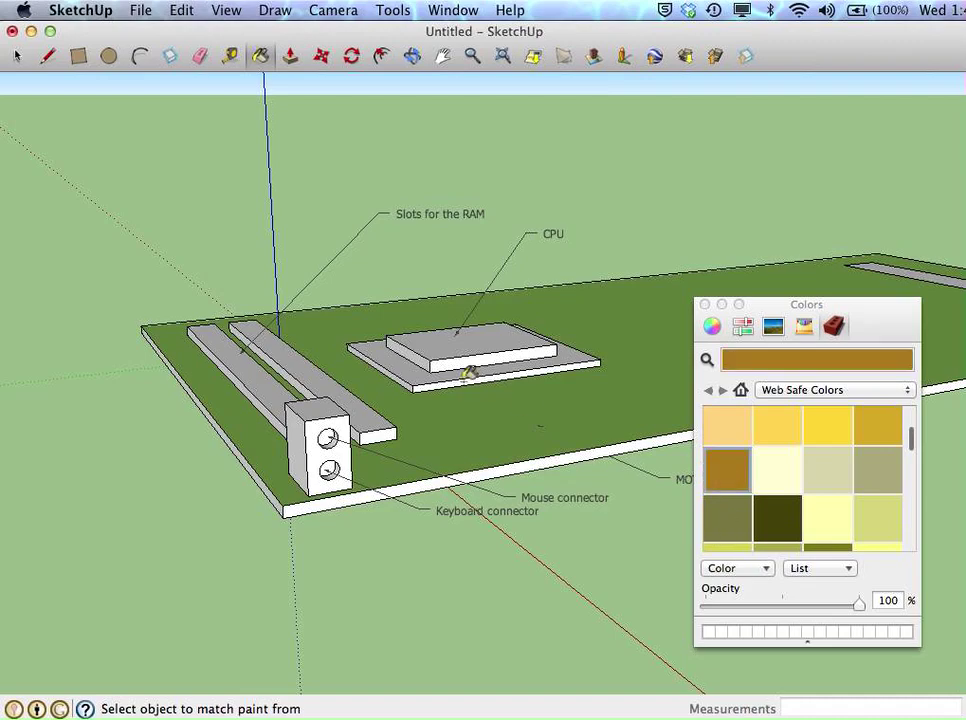
{"action": "left_click", "coordinate": [325, 383]}
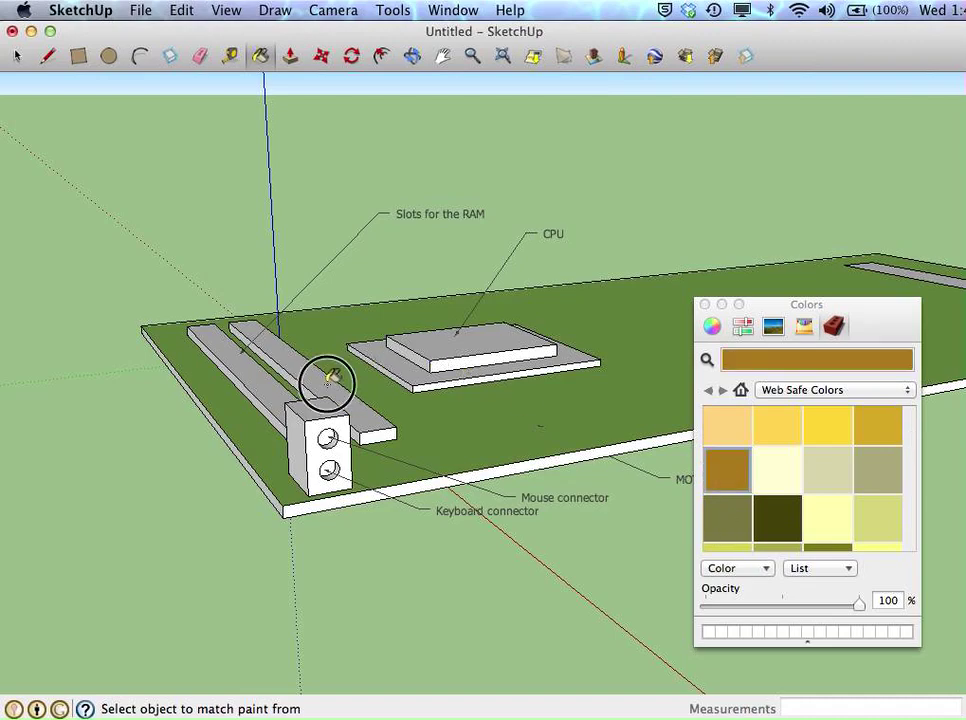
{"action": "left_click", "coordinate": [265, 372]}
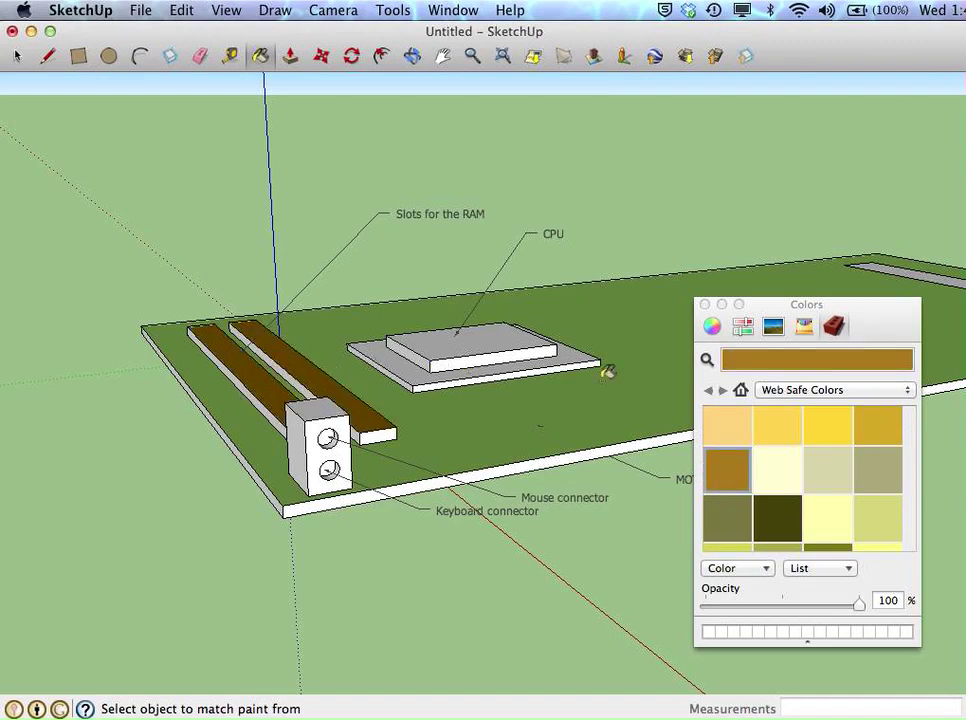
{"action": "left_click", "coordinate": [779, 519]}
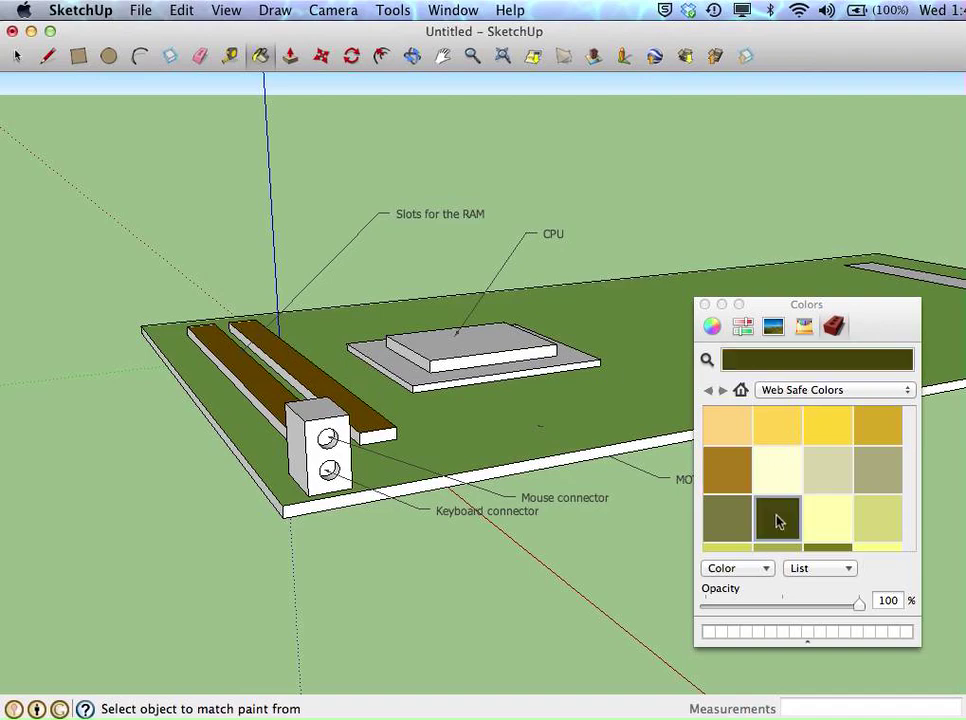
{"action": "left_click", "coordinate": [513, 330]}
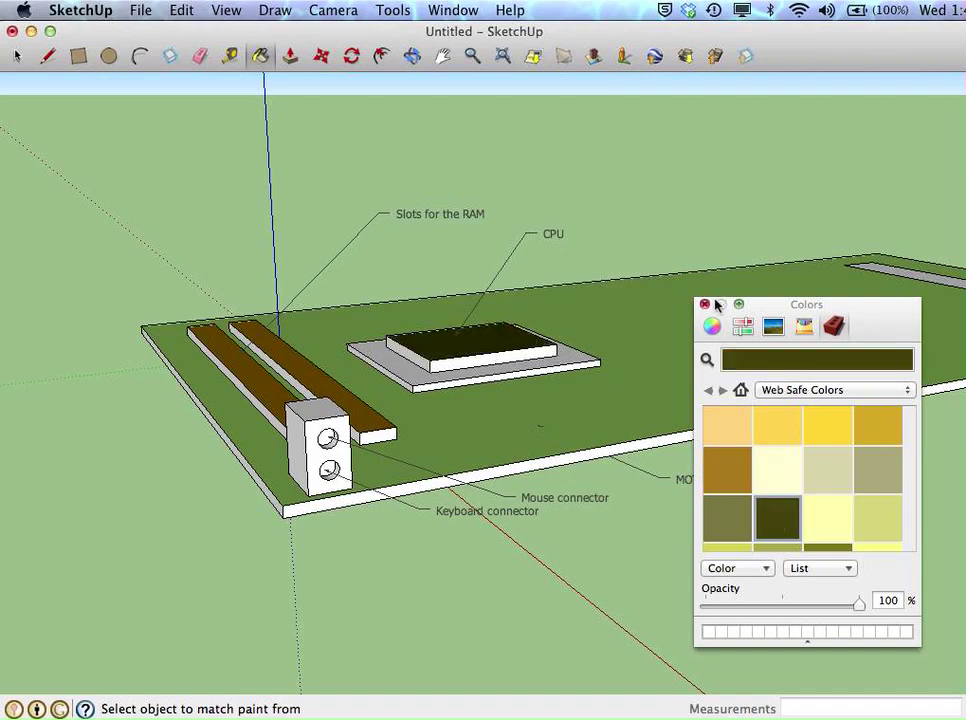
{"action": "left_click", "coordinate": [705, 305]}
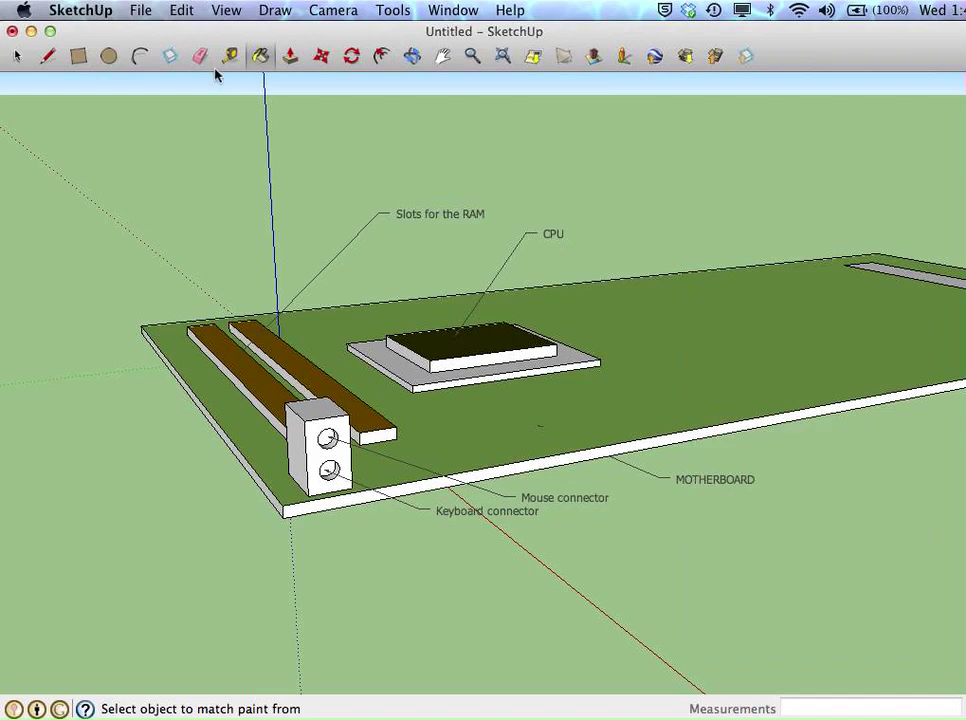
- Zoom out, hide the axes via View > Axes, and pan the motherboard into frame
{"action": "left_click", "coordinate": [16, 56]}
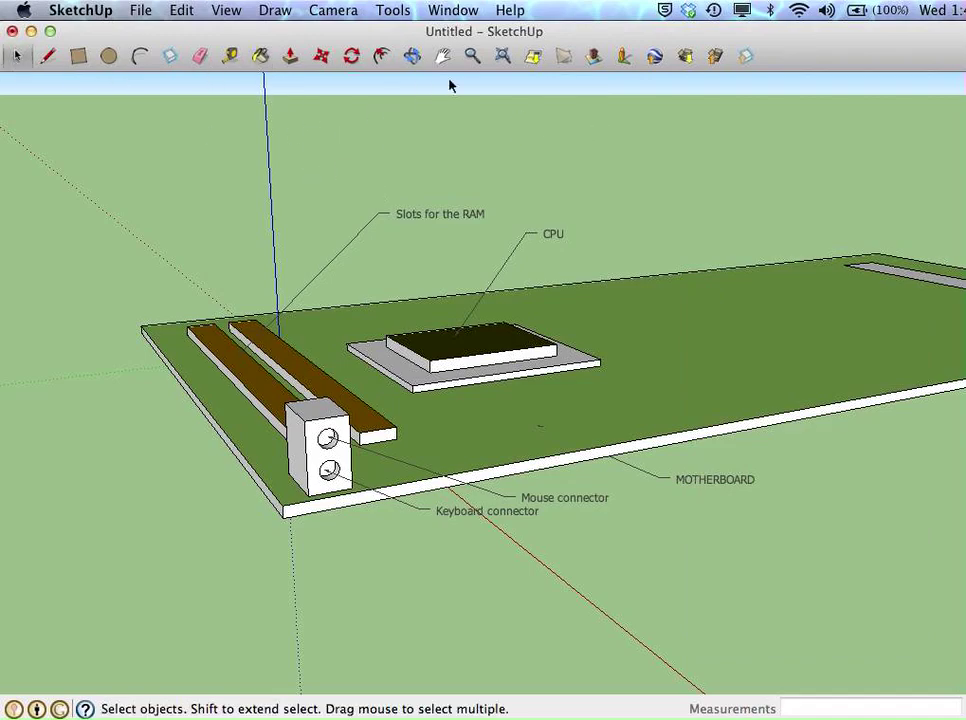
{"action": "left_click", "coordinate": [472, 56]}
{"action": "left_click_drag", "start_coordinate": [445, 225], "coordinate": [462, 275]}
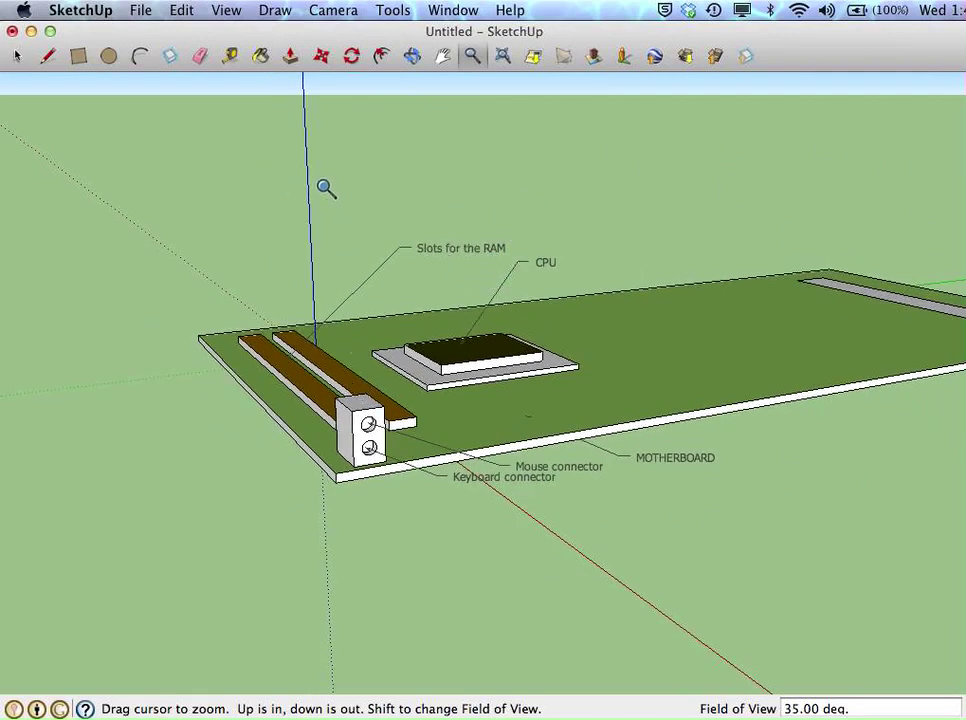
{"action": "left_click", "coordinate": [228, 9]}
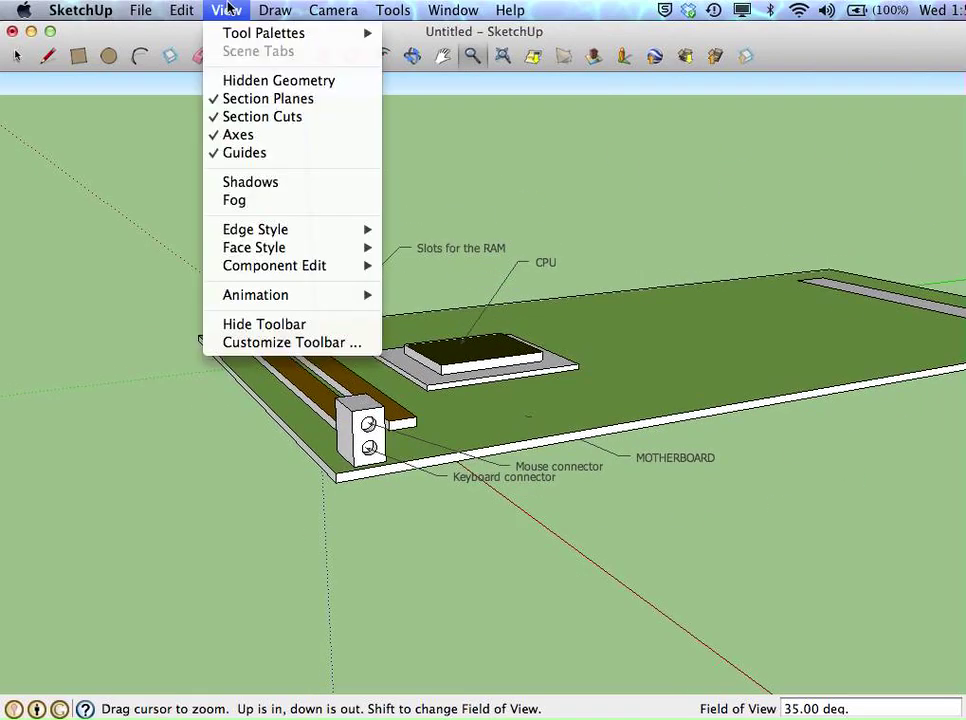
{"action": "left_click", "coordinate": [234, 136]}
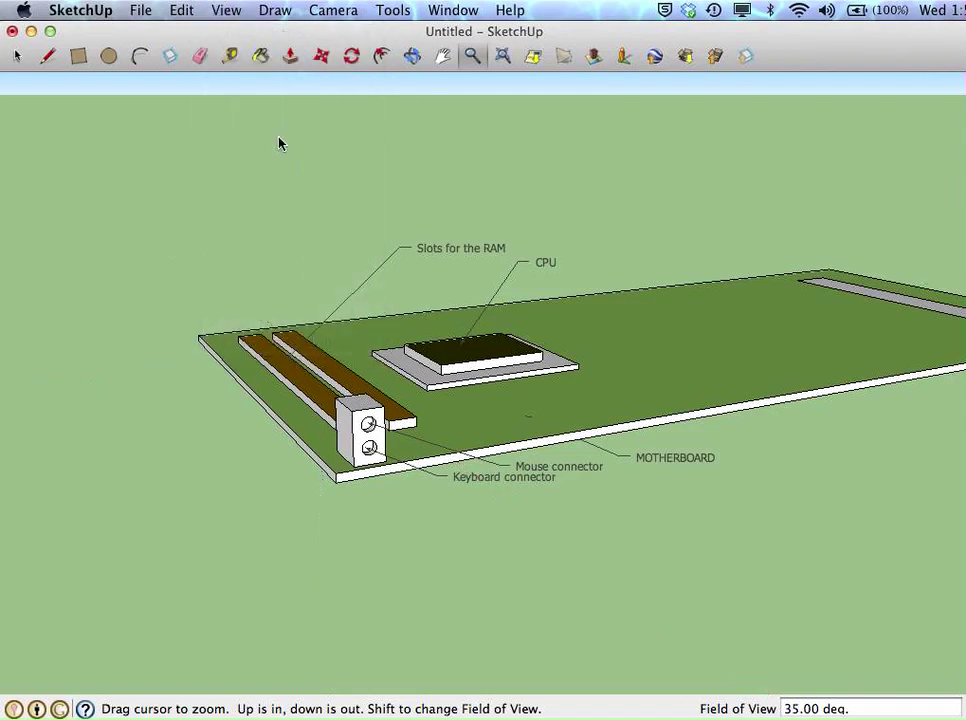
{"action": "left_click", "coordinate": [443, 57]}
{"action": "left_click_drag", "start_coordinate": [645, 280], "coordinate": [558, 301]}
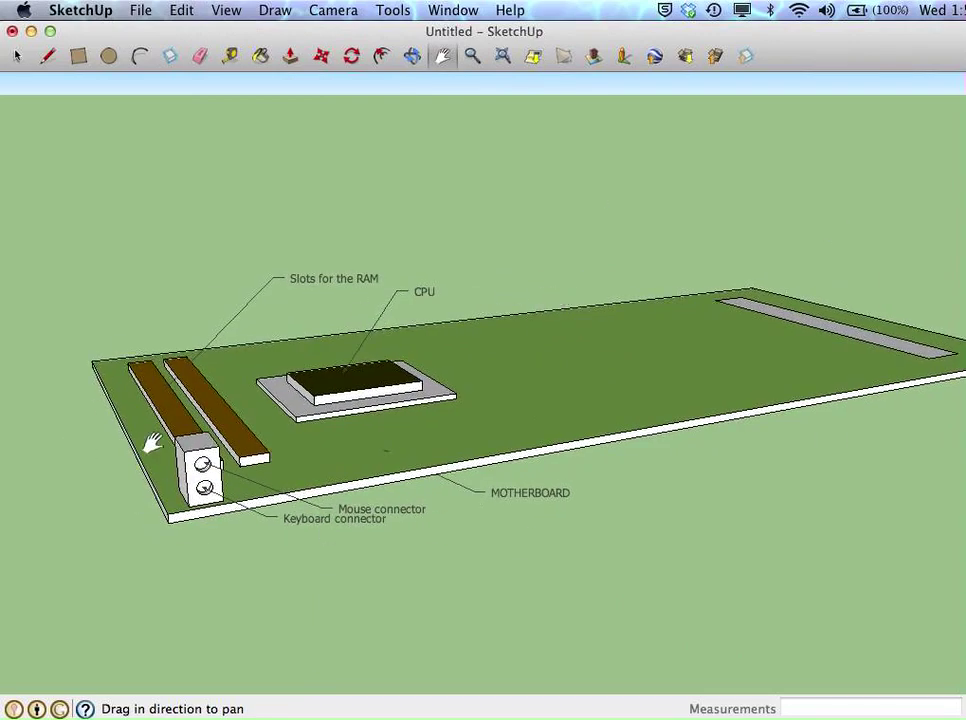
{"action": "left_click", "coordinate": [141, 11]}
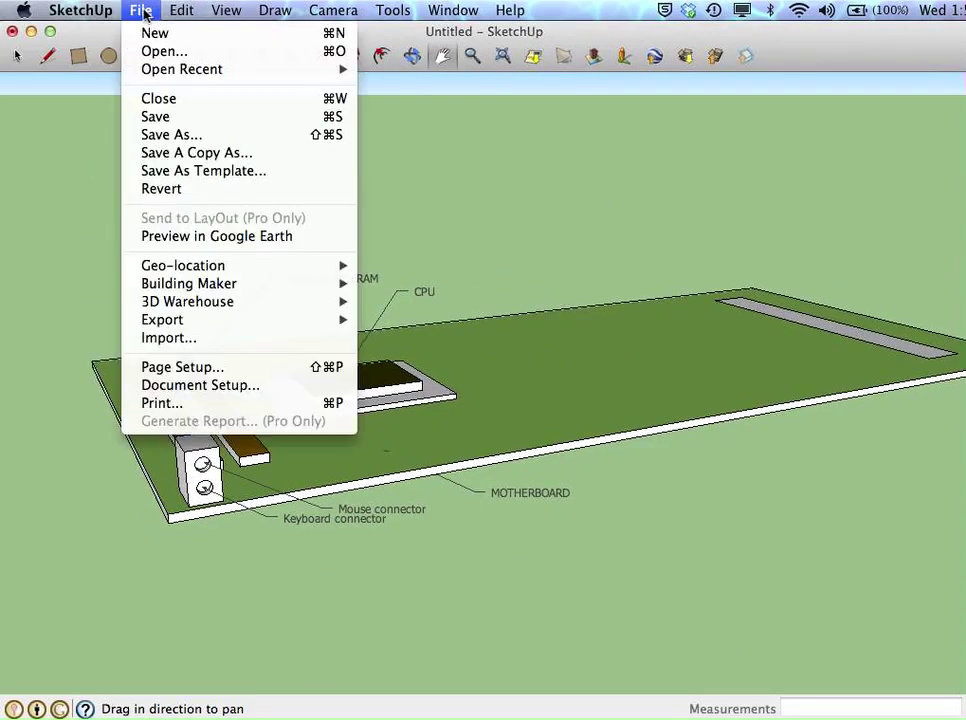
- Export the view as a 2D JPEG named FirstnameMotherboard to the Desktop
{"action": "mouse_move", "coordinate": [123, 320]}
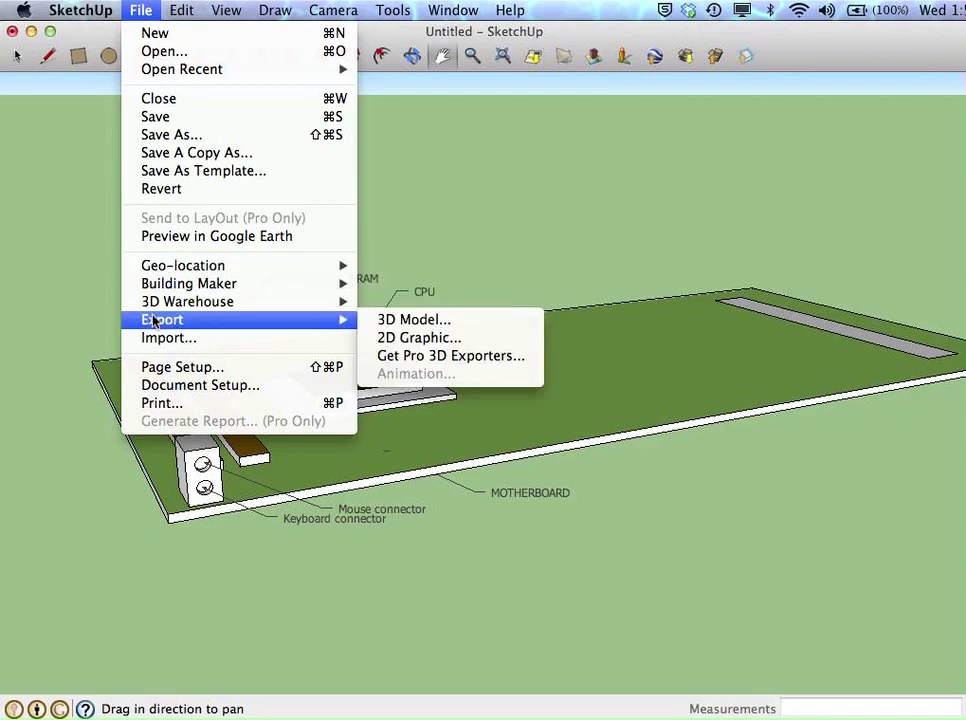
{"action": "left_click", "coordinate": [406, 338]}
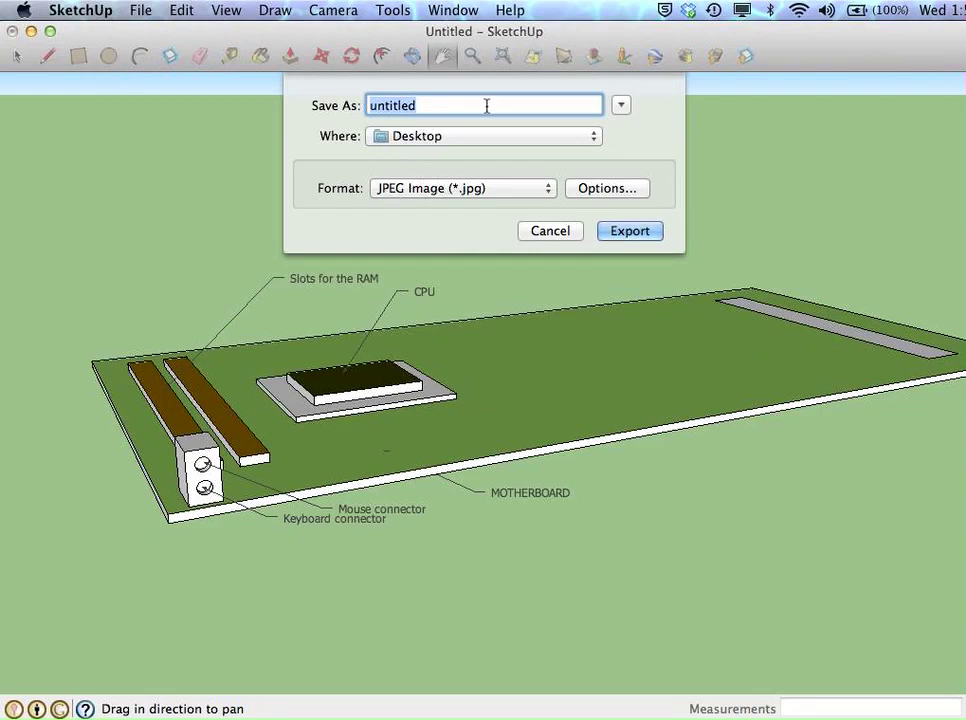
{"action": "type", "text": "Firstname"}
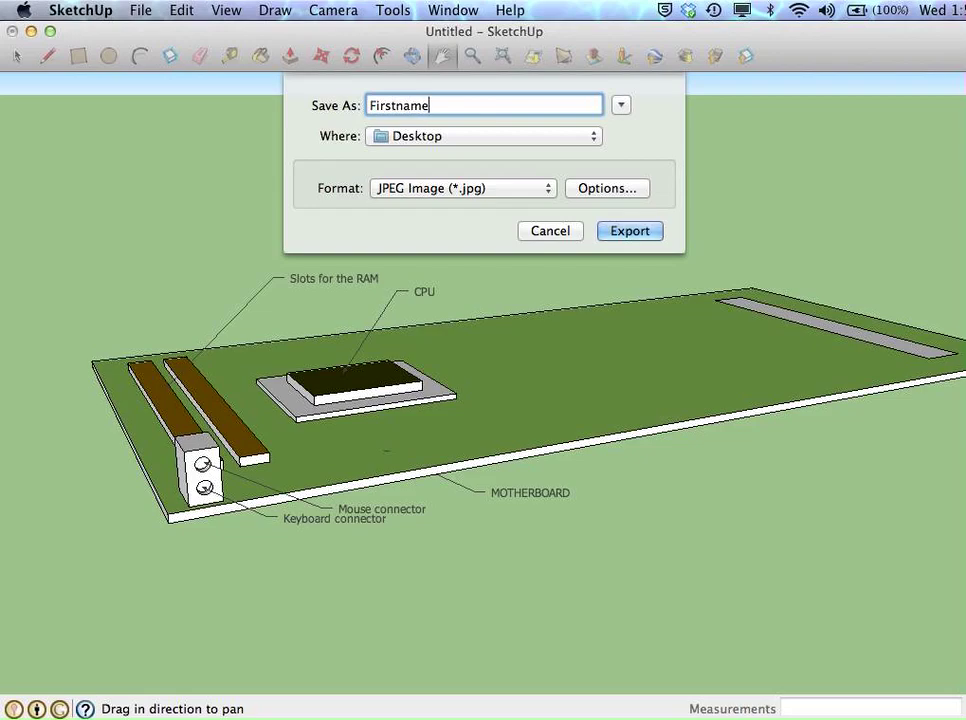
{"action": "type", "text": "Motherboard"}
{"action": "left_click", "coordinate": [645, 234]}
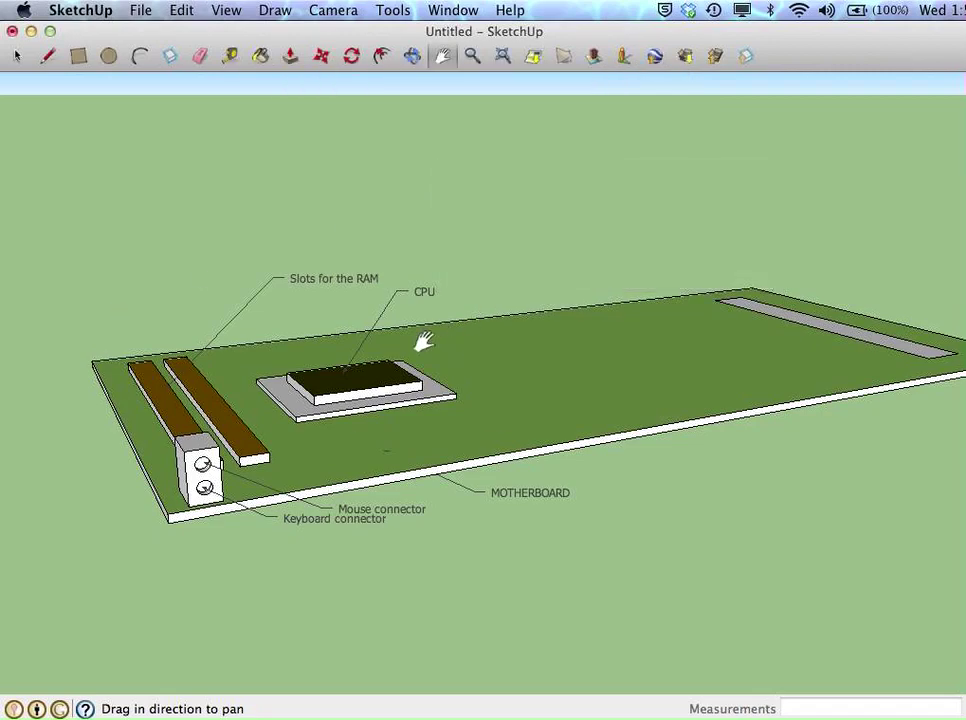